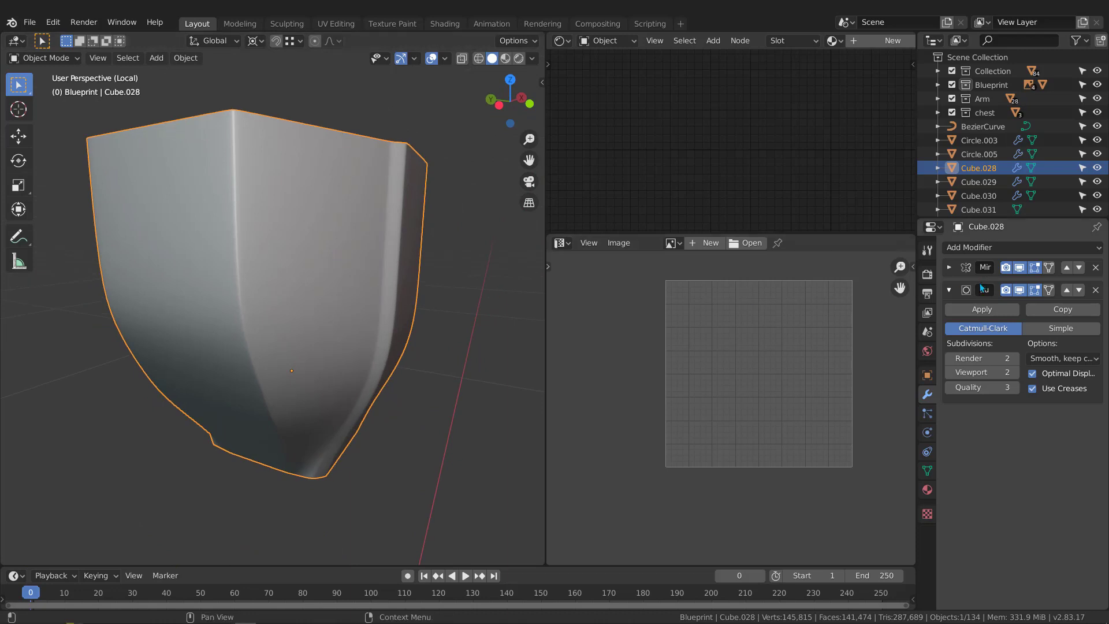
Apply the Mirror and Subdivision modifiers on the tapered waist piece
{"action": "left_click", "coordinate": [1033, 374]}
{"action": "middle_click_drag", "start_coordinate": [283, 354], "coordinate": [839, 314]}
{"action": "left_click", "coordinate": [1033, 374]}
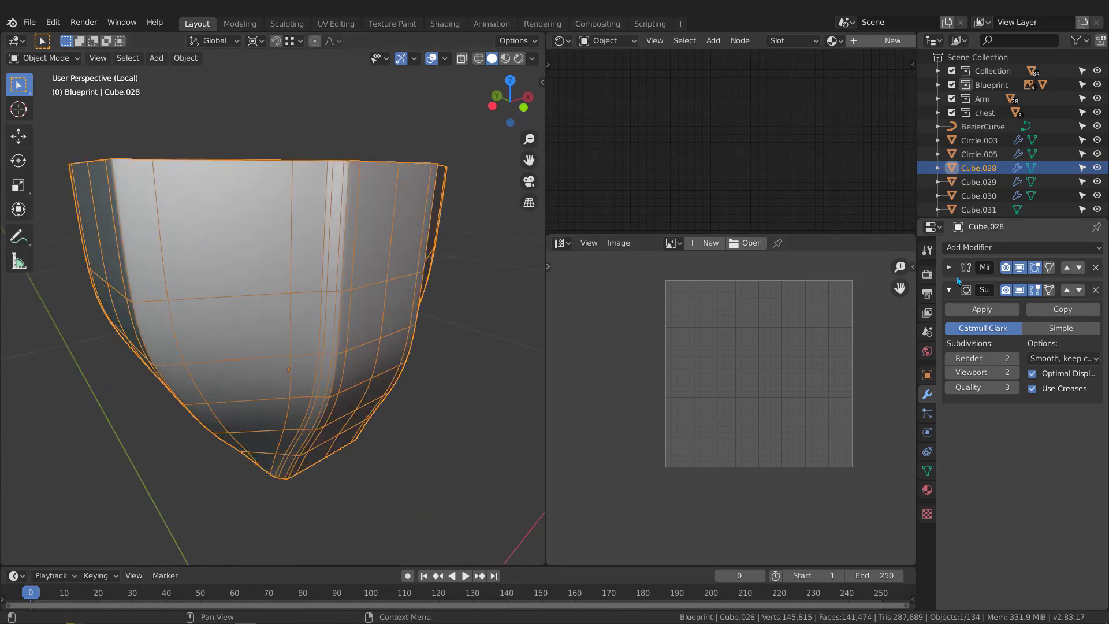
{"action": "left_click", "coordinate": [950, 267]}
{"action": "left_click", "coordinate": [982, 287]}
{"action": "left_click", "coordinate": [982, 288]}
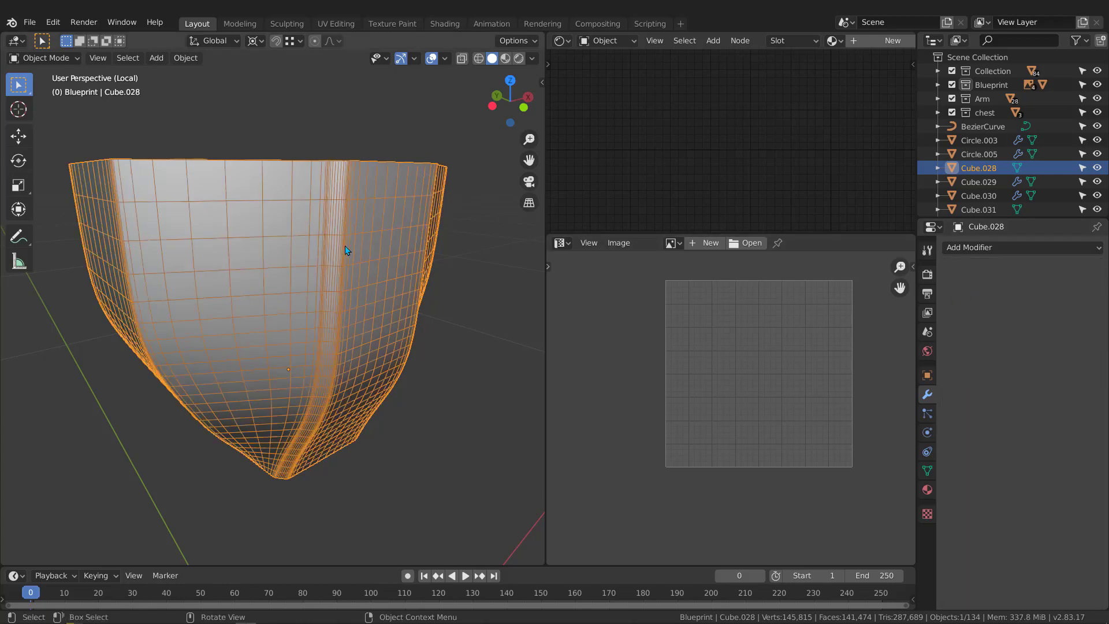
Mark the four vertical corner edge loops of the waist piece as seams in Edit Mode
{"action": "middle_click_drag", "start_coordinate": [345, 245], "coordinate": [345, 240]}
{"action": "key", "text": "Tab"}
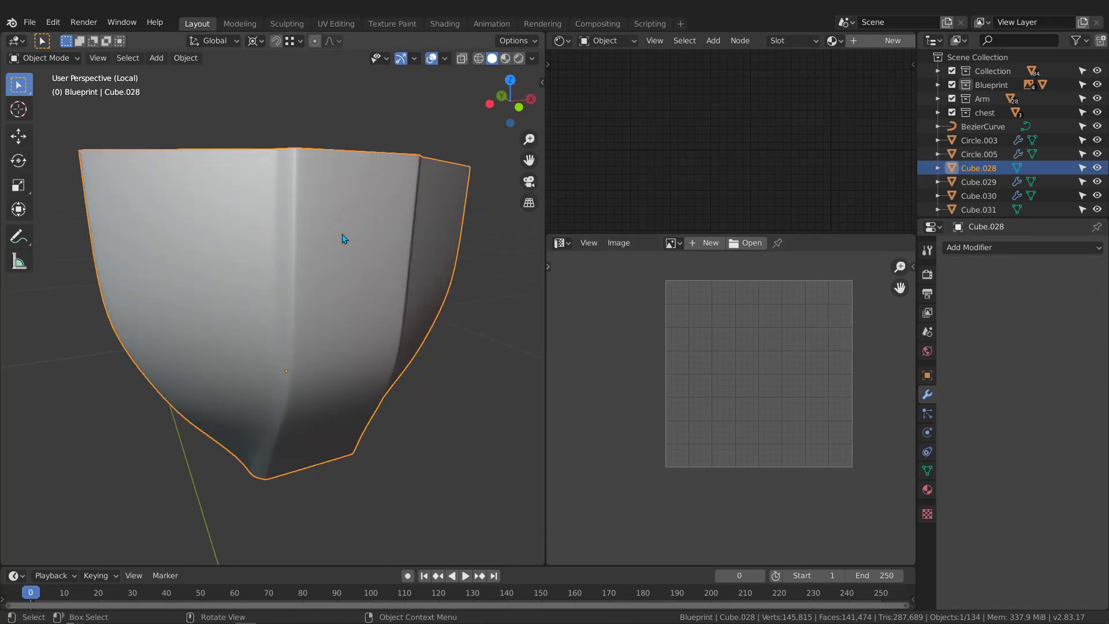
{"action": "middle_click_drag", "start_coordinate": [343, 273], "coordinate": [325, 243]}
{"action": "left_click", "coordinate": [314, 229], "text": "alt"}
{"action": "scroll", "coordinate": [312, 219], "scroll_direction": "up", "scroll_amount": 2}
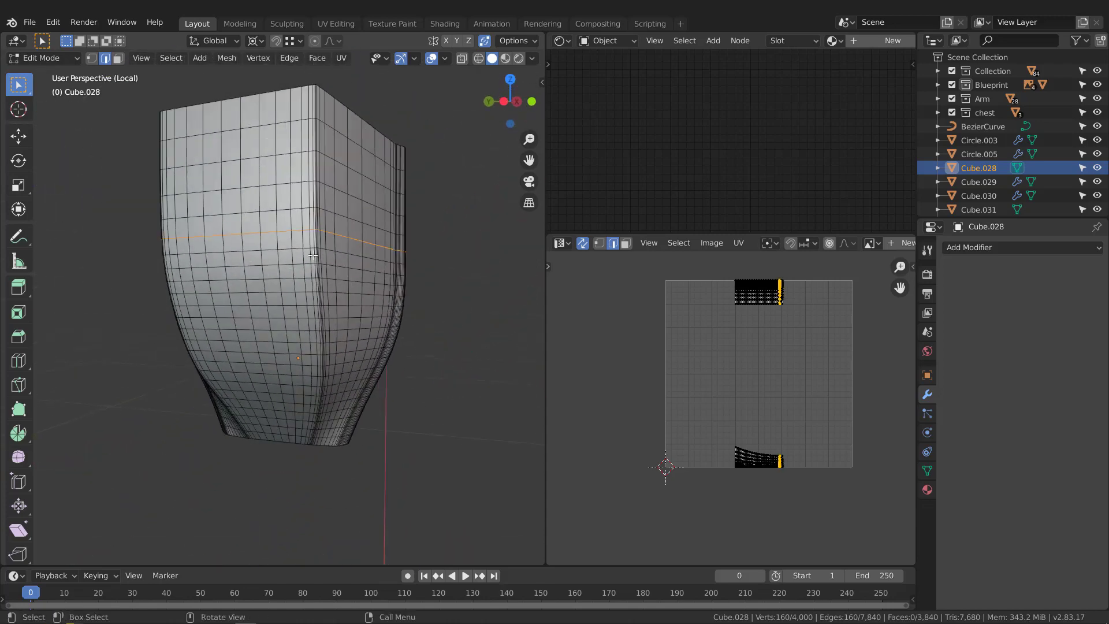
{"action": "left_click", "coordinate": [319, 226], "text": "alt"}
{"action": "scroll", "coordinate": [319, 228], "scroll_direction": "down", "scroll_amount": 3}
{"action": "middle_click_drag", "start_coordinate": [232, 264], "coordinate": [311, 259]}
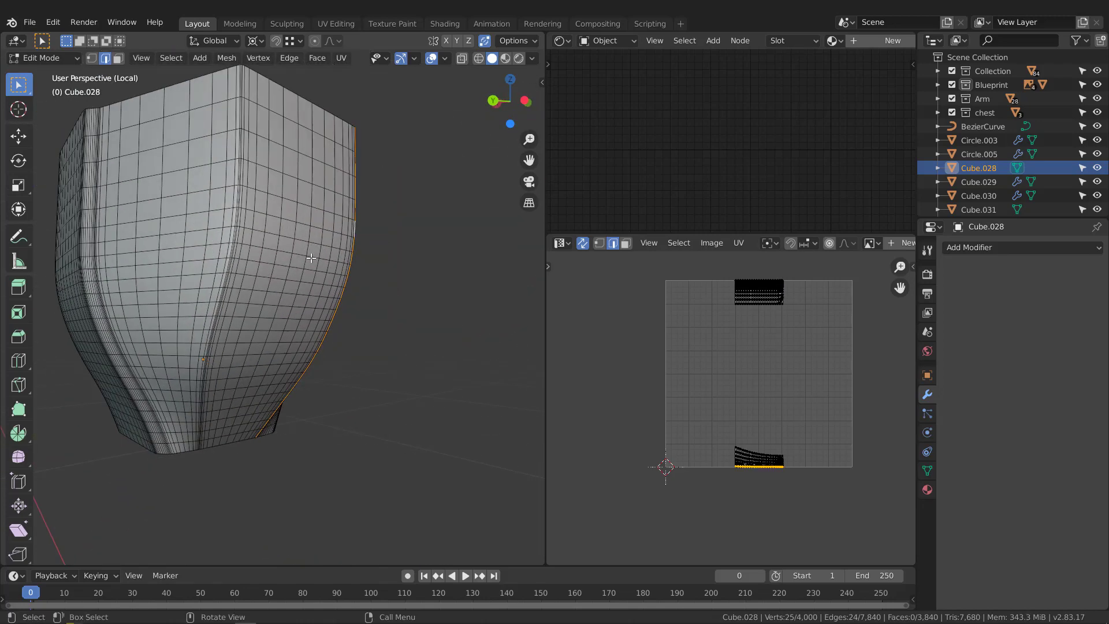
{"action": "middle_click_drag", "start_coordinate": [239, 196], "coordinate": [358, 168]}
{"action": "left_click", "coordinate": [387, 155], "text": "alt"}
{"action": "middle_click_drag", "start_coordinate": [427, 171], "coordinate": [292, 179]}
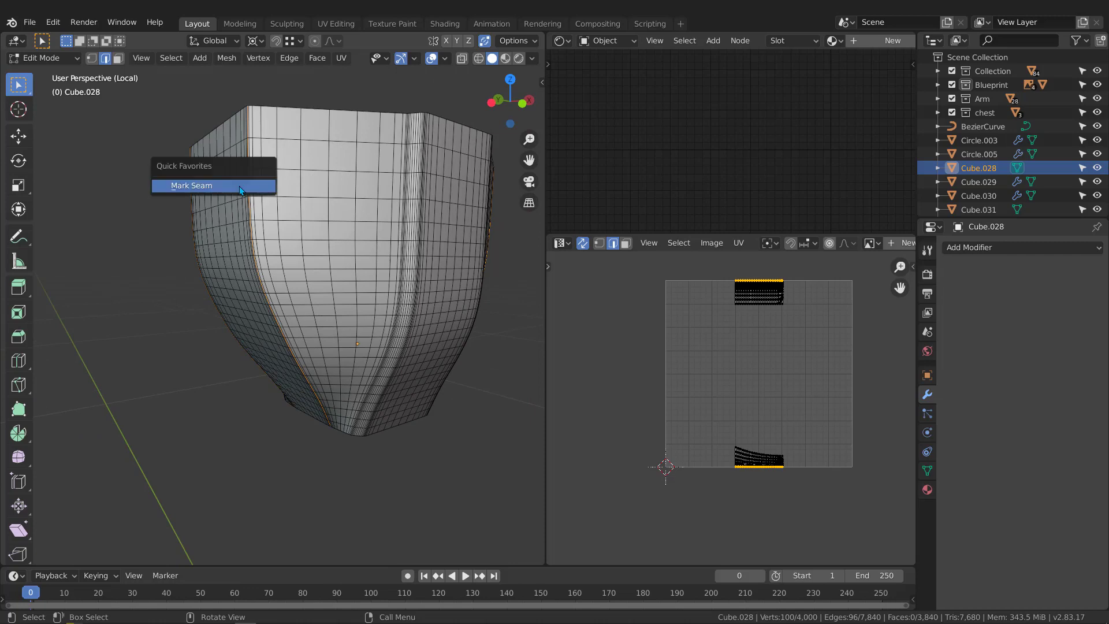
{"action": "left_click", "coordinate": [239, 186]}
Unwrap the entire waist mesh using the Angle Based method
{"action": "middle_click_drag", "start_coordinate": [240, 186], "coordinate": [324, 196]}
{"action": "key", "text": "a"}
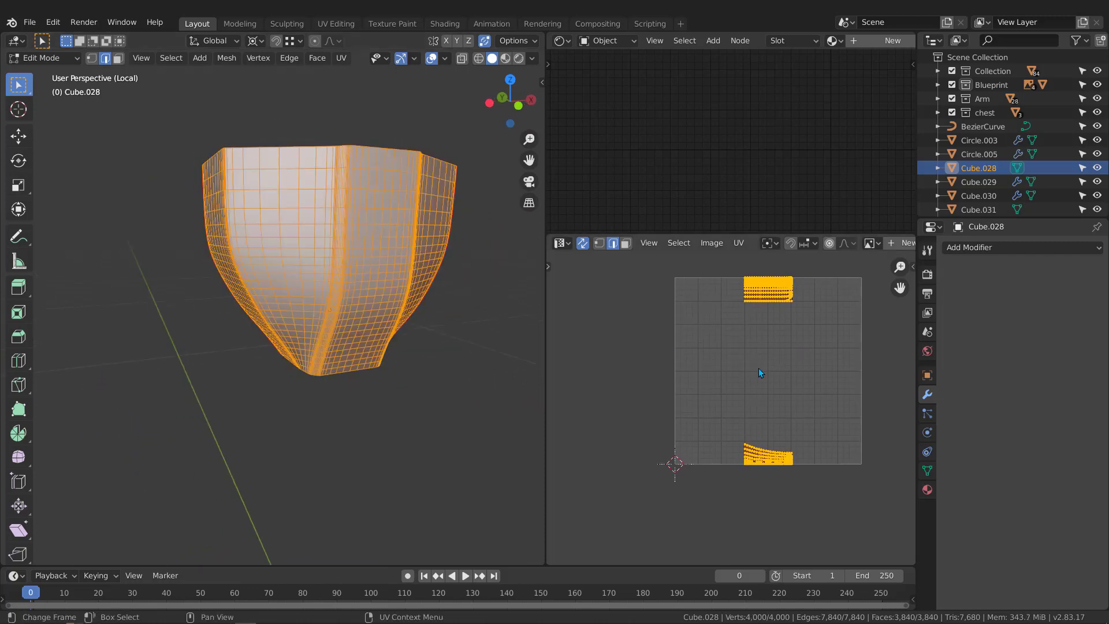
{"action": "key", "text": "u"}
{"action": "left_click", "coordinate": [759, 373]}
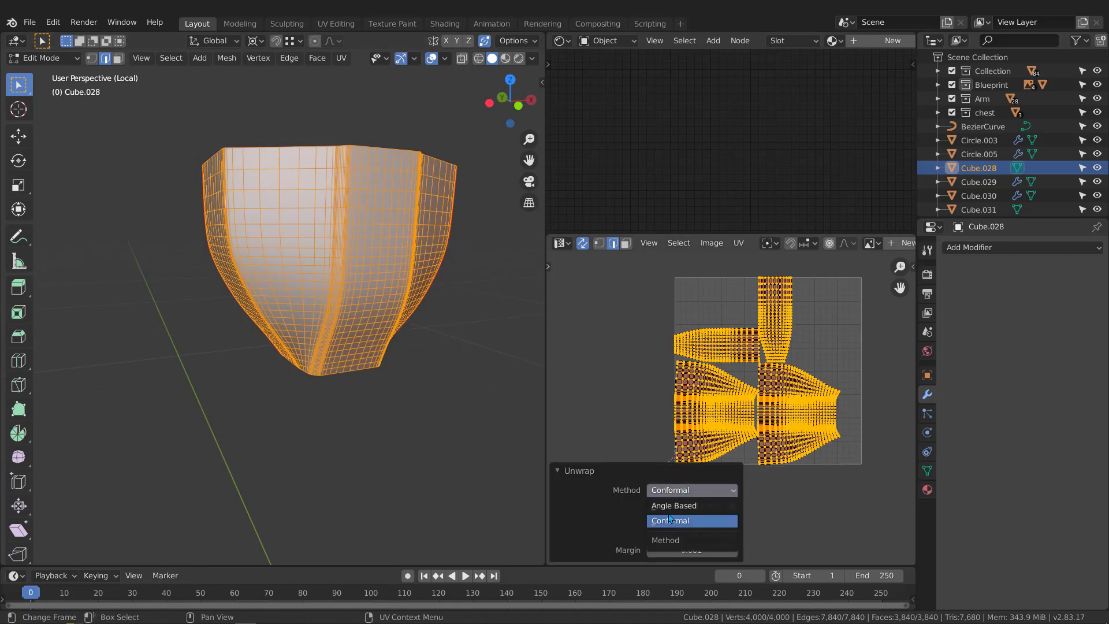
{"action": "left_click", "coordinate": [670, 506]}
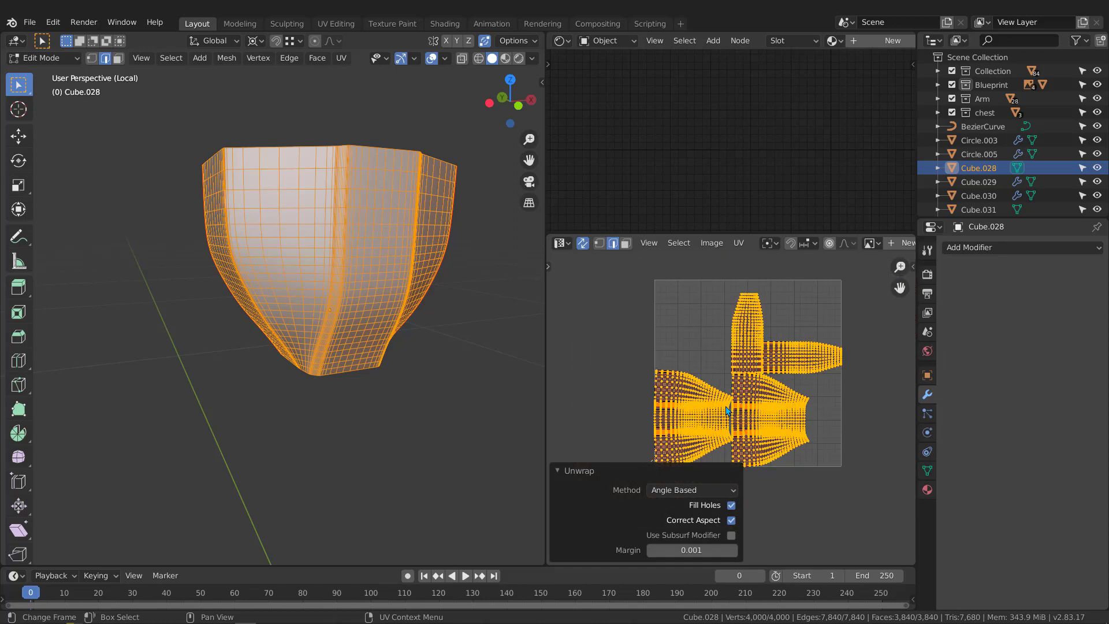
Assign the Checker material to the waist piece and check its pattern in Material Preview shading
{"action": "key", "text": "Tab"}
{"action": "left_click", "coordinate": [838, 39]}
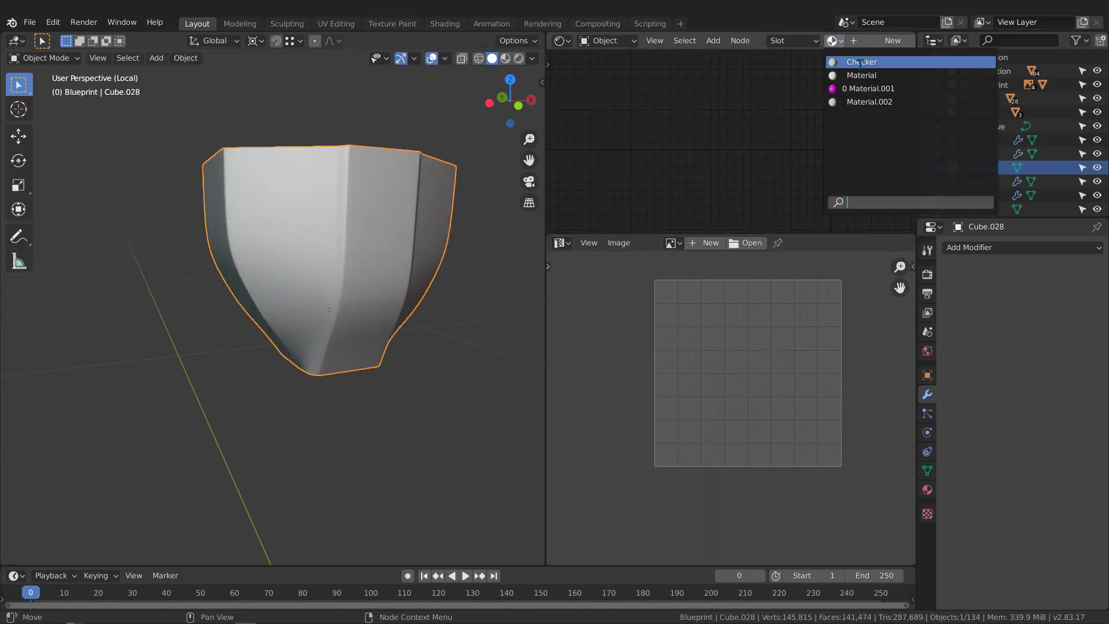
{"action": "left_click", "coordinate": [848, 62]}
{"action": "key", "text": "z"}
{"action": "left_click", "coordinate": [270, 351]}
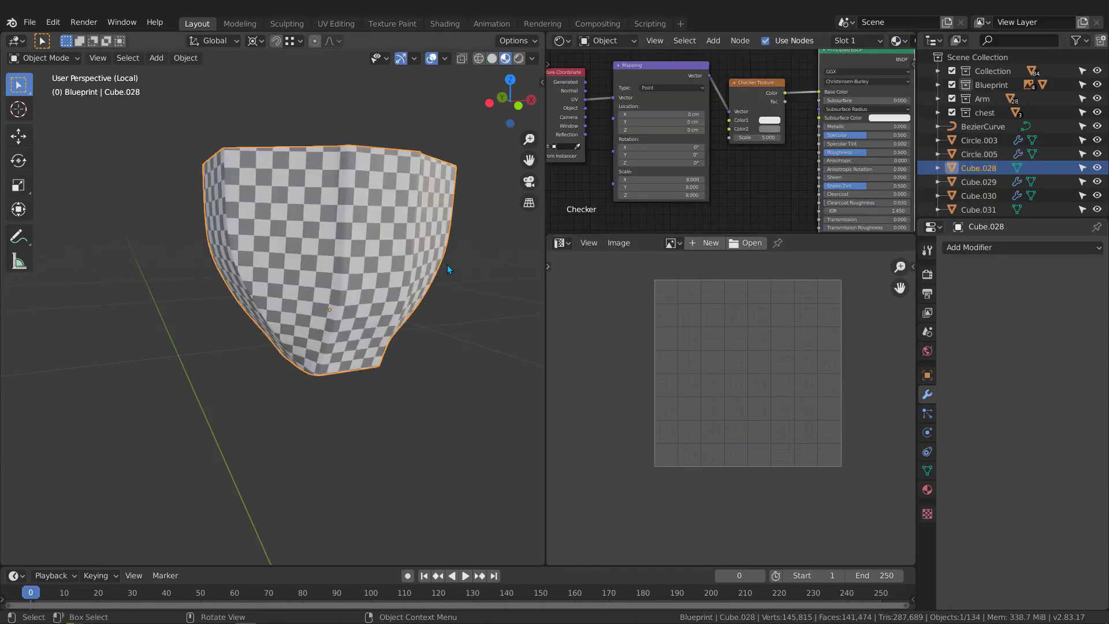
{"action": "mouse_move", "coordinate": [448, 264]}
{"action": "middle_mouse_down"}
{"action": "mouse_move", "coordinate": [427, 268]}
{"action": "mouse_move", "coordinate": [502, 243]}
{"action": "mouse_move", "coordinate": [453, 258]}
{"action": "middle_mouse_up"}
{"action": "key", "text": "Tab"}
{"action": "key", "text": "Tab"}
{"action": "middle_click_drag", "start_coordinate": [365, 260], "coordinate": [349, 256]}
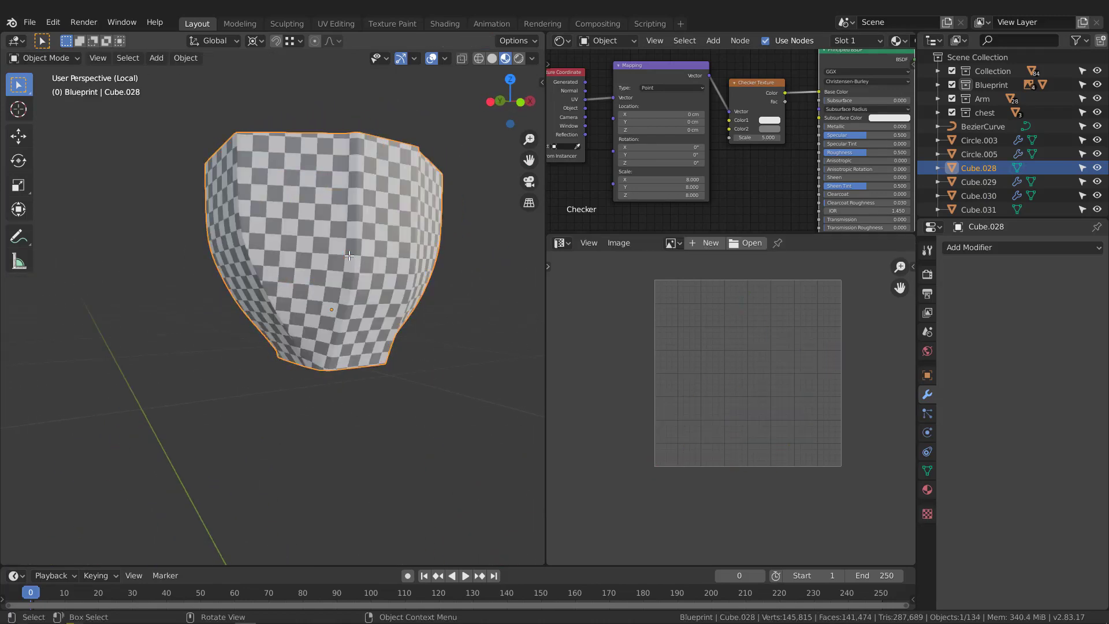
Return to the full robot in Solid shading and isolate the pelvis shell in local view
{"action": "key", "text": "KP_Divide"}
{"action": "key", "text": "z"}
{"action": "left_click", "coordinate": [435, 287]}
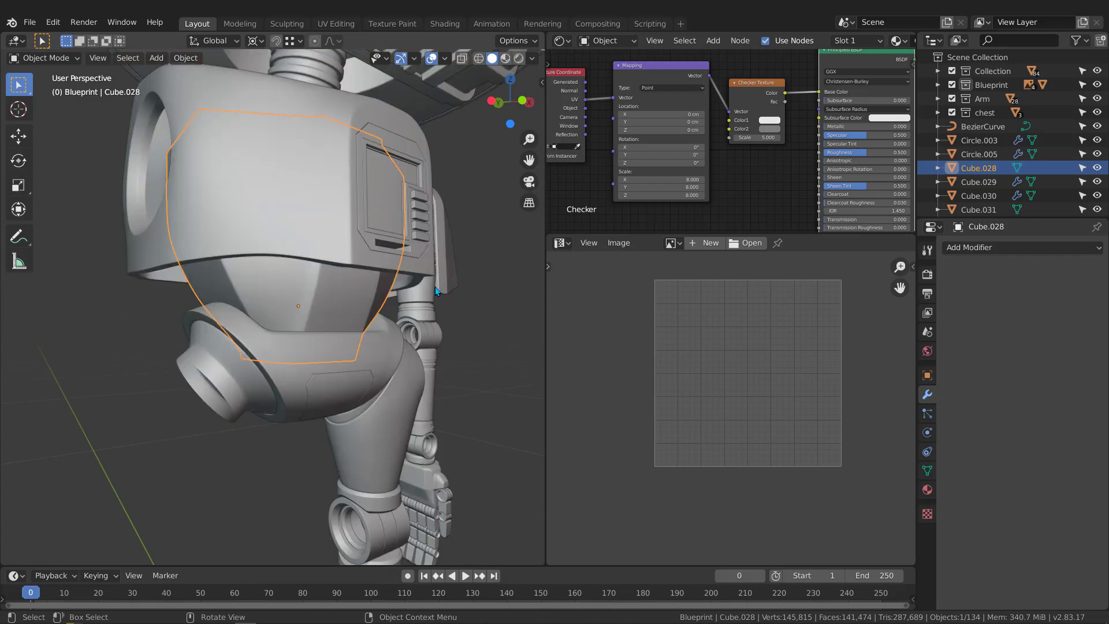
{"action": "scroll", "coordinate": [353, 323], "scroll_direction": "down", "scroll_amount": 2}
{"action": "mouse_move", "coordinate": [353, 347]}
{"action": "middle_mouse_down"}
{"action": "mouse_move", "coordinate": [317, 336]}
{"action": "mouse_move", "coordinate": [370, 324]}
{"action": "middle_mouse_up"}
{"action": "left_click", "coordinate": [318, 336]}
{"action": "key", "text": "KP_Divide"}
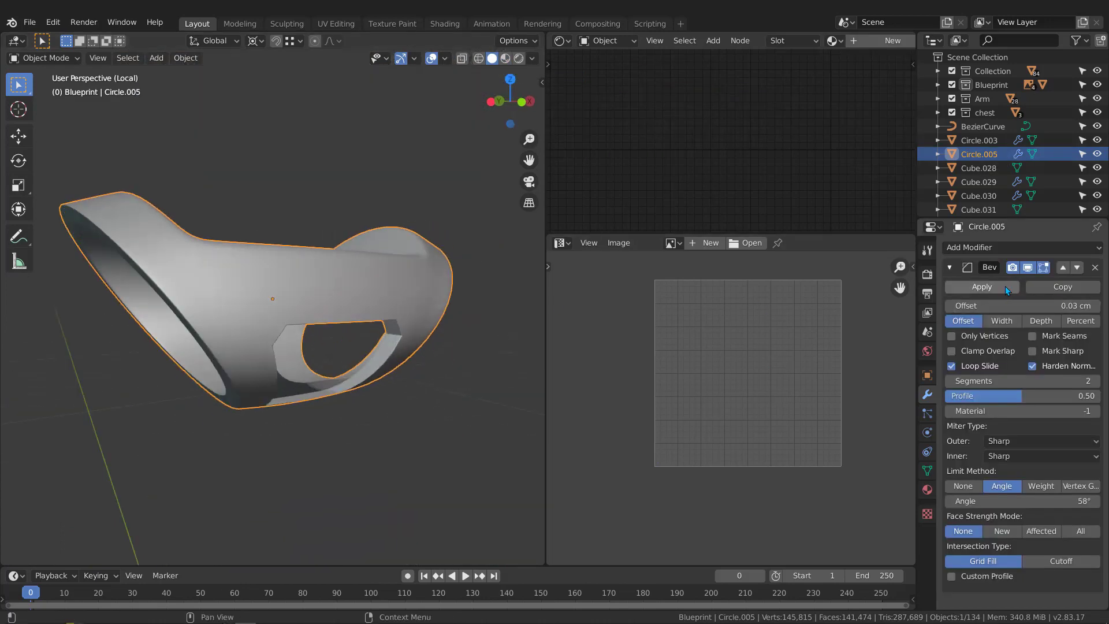
Apply the pelvis shell's Bevel modifier and enter Edit Mode
{"action": "middle_click_drag", "start_coordinate": [308, 291], "coordinate": [312, 289]}
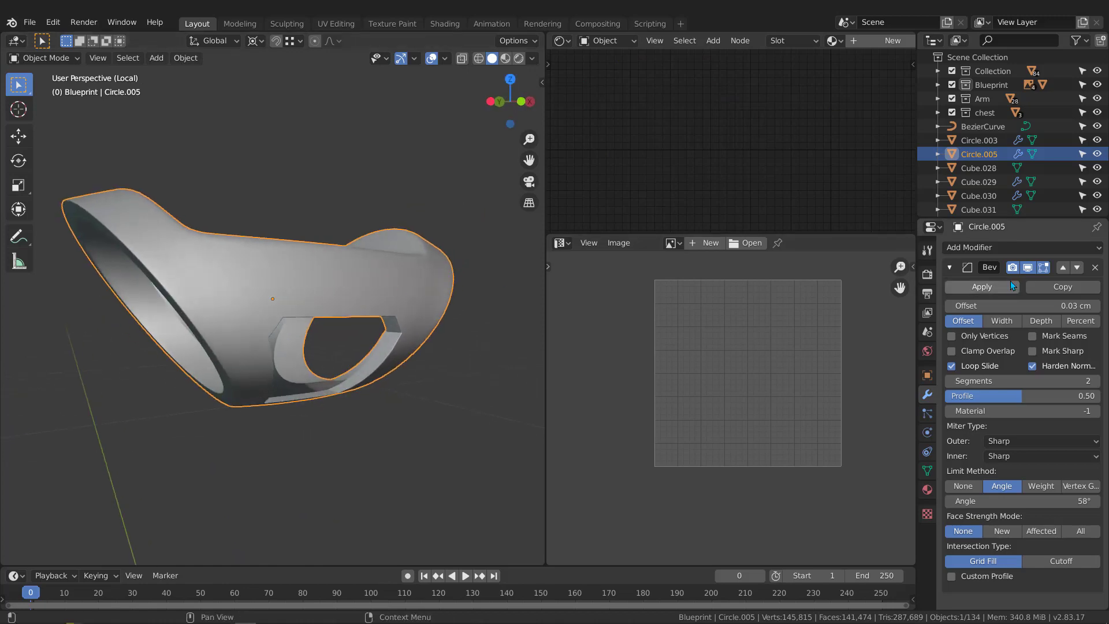
{"action": "left_click", "coordinate": [981, 287]}
{"action": "scroll", "coordinate": [394, 358], "scroll_direction": "up", "scroll_amount": 4}
{"action": "key", "text": "Tab"}
{"action": "scroll", "coordinate": [370, 328], "scroll_direction": "up", "scroll_amount": 3}
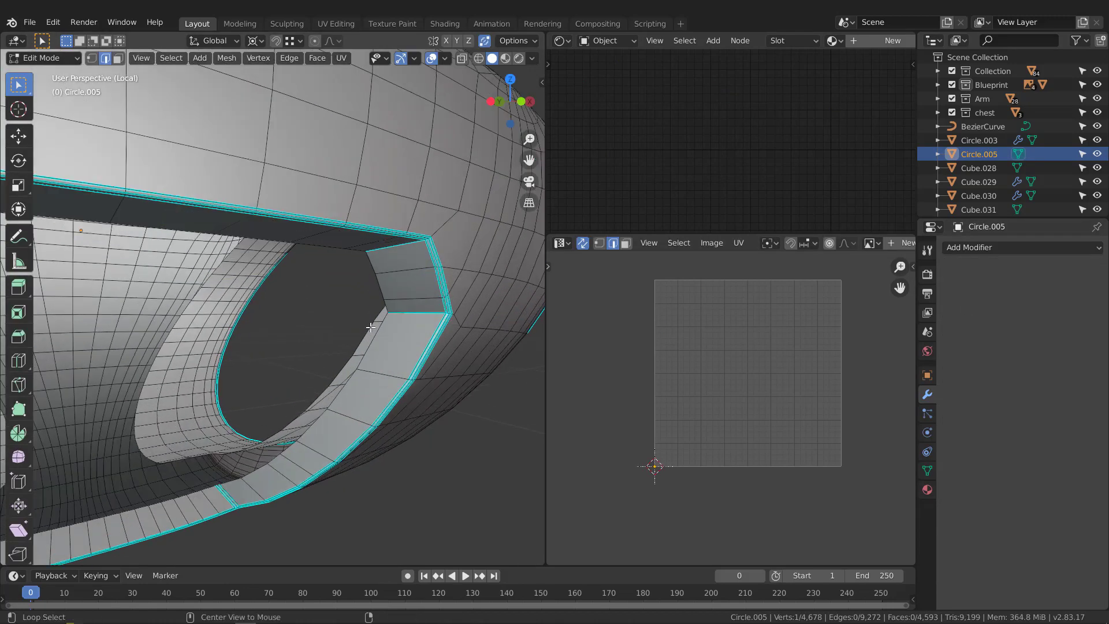
Slide the inner edge loop of the pelvis cutout toward its outer rim with a factor of 0.900
{"action": "left_click", "coordinate": [372, 338], "text": "alt"}
{"action": "scroll", "coordinate": [358, 339], "scroll_direction": "down", "scroll_amount": 5}
{"action": "mouse_move", "coordinate": [351, 339]}
{"action": "middle_mouse_down"}
{"action": "mouse_move", "coordinate": [390, 321]}
{"action": "mouse_move", "coordinate": [365, 352]}
{"action": "middle_mouse_up"}
{"action": "scroll", "coordinate": [370, 344], "scroll_direction": "up", "scroll_amount": 5}
{"action": "key", "text": "g"}
{"action": "key", "text": "g"}
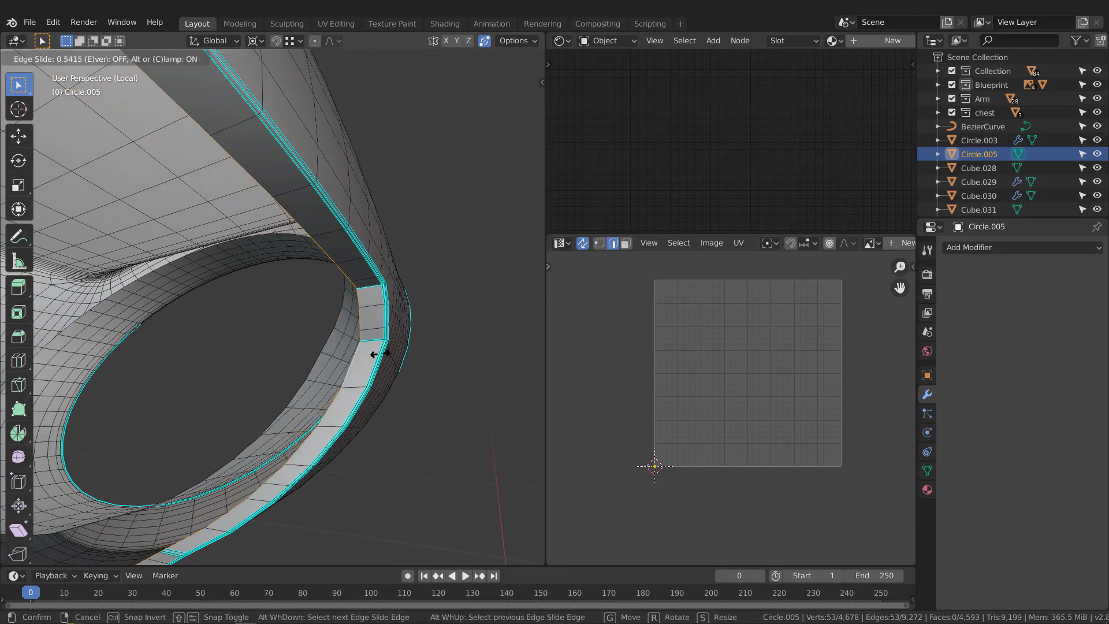
{"action": "left_click", "coordinate": [388, 356]}
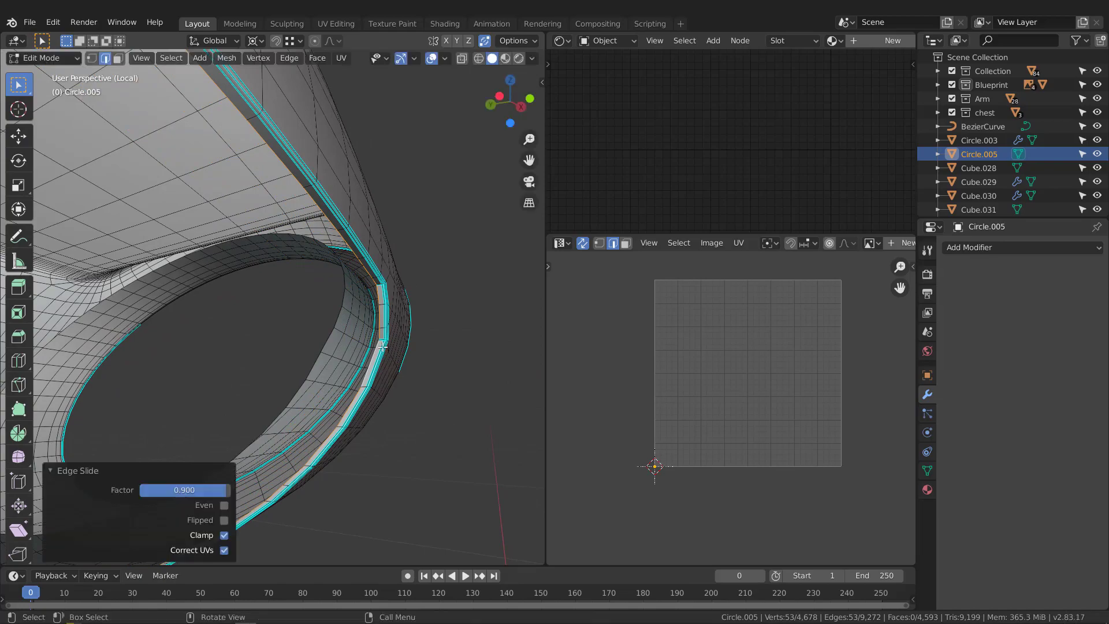
Mark the outer rim edge loops around both leg openings of the pelvis as seams
{"action": "middle_click_drag", "start_coordinate": [352, 347], "coordinate": [330, 269]}
{"action": "scroll", "coordinate": [318, 353], "scroll_direction": "down", "scroll_amount": 5}
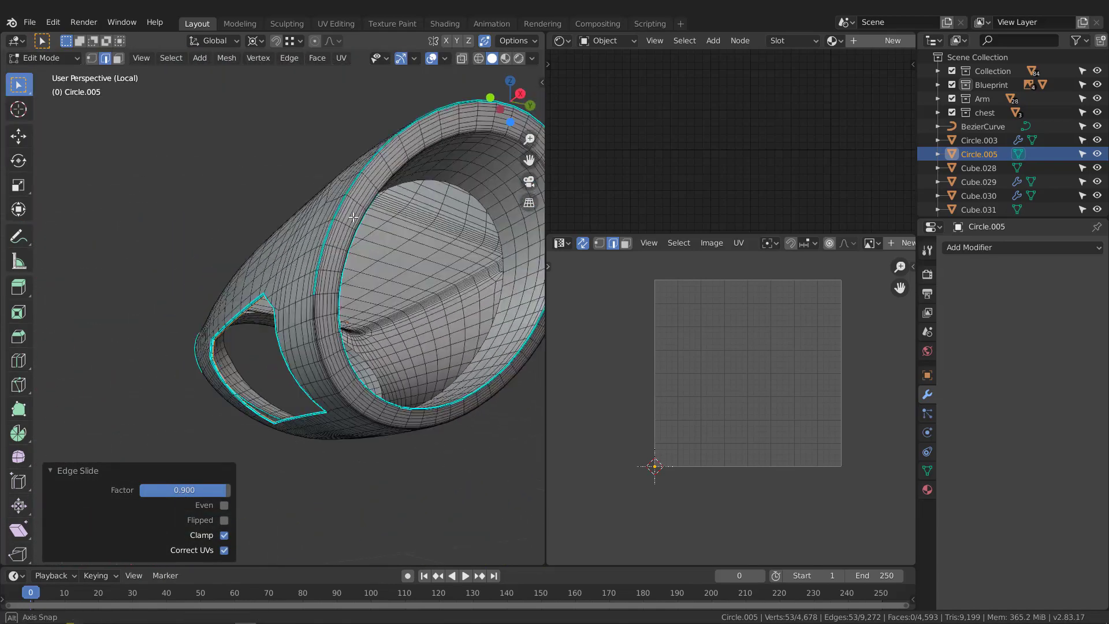
{"action": "scroll", "coordinate": [303, 297], "scroll_direction": "up", "scroll_amount": 6}
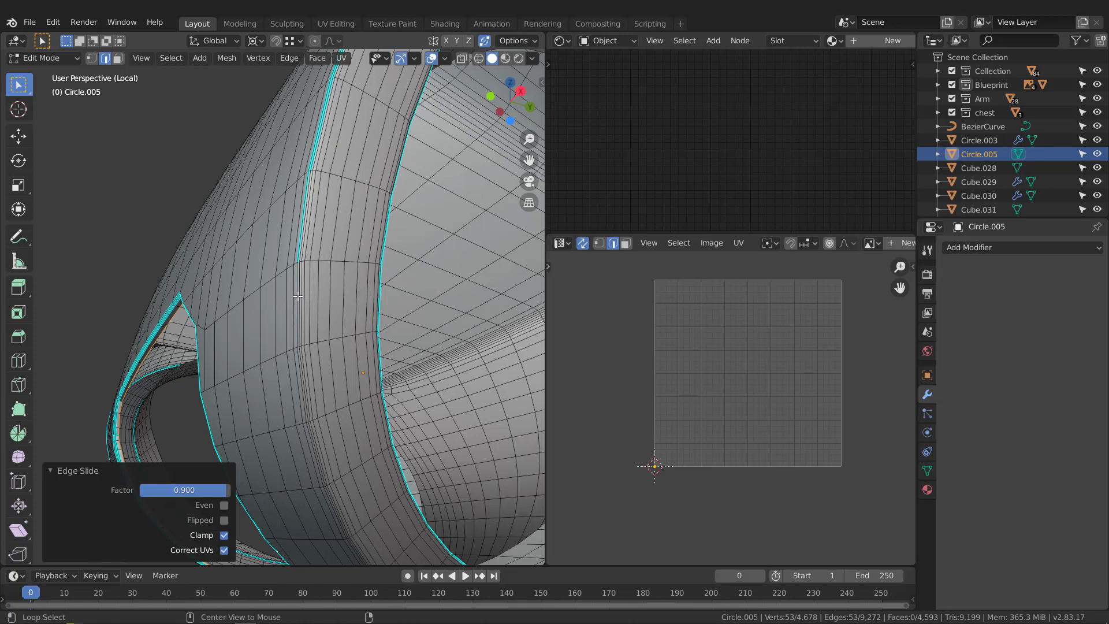
{"action": "scroll", "coordinate": [298, 296], "scroll_direction": "down", "scroll_amount": 5}
{"action": "middle_click_drag", "start_coordinate": [298, 296], "coordinate": [422, 317]}
{"action": "scroll", "coordinate": [209, 224], "scroll_direction": "up", "scroll_amount": 3}
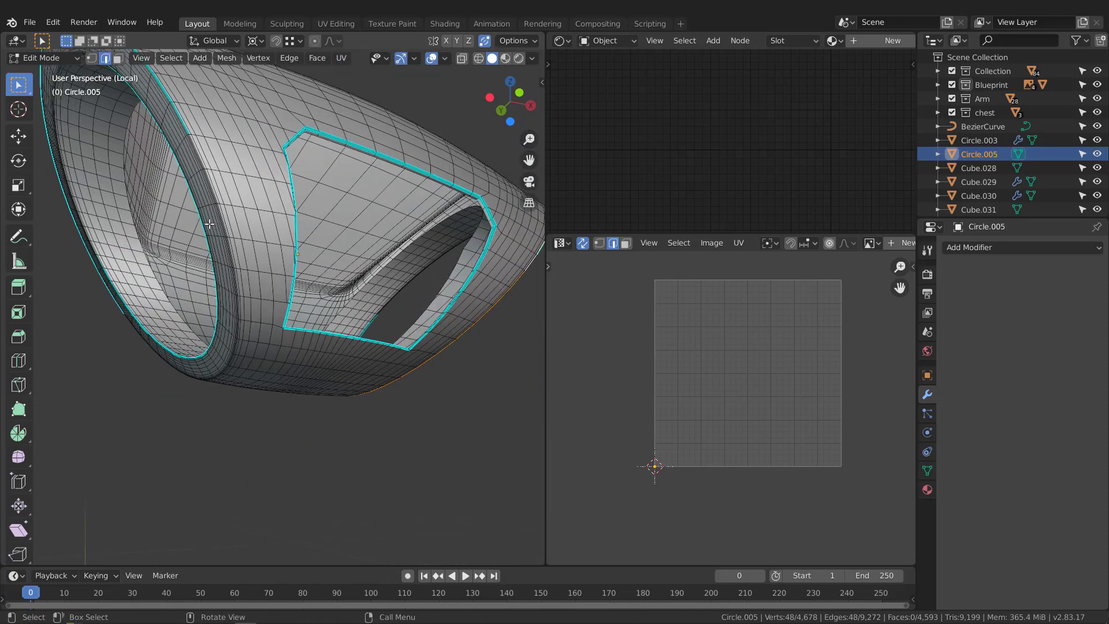
{"action": "scroll", "coordinate": [209, 223], "scroll_direction": "up", "scroll_amount": 1}
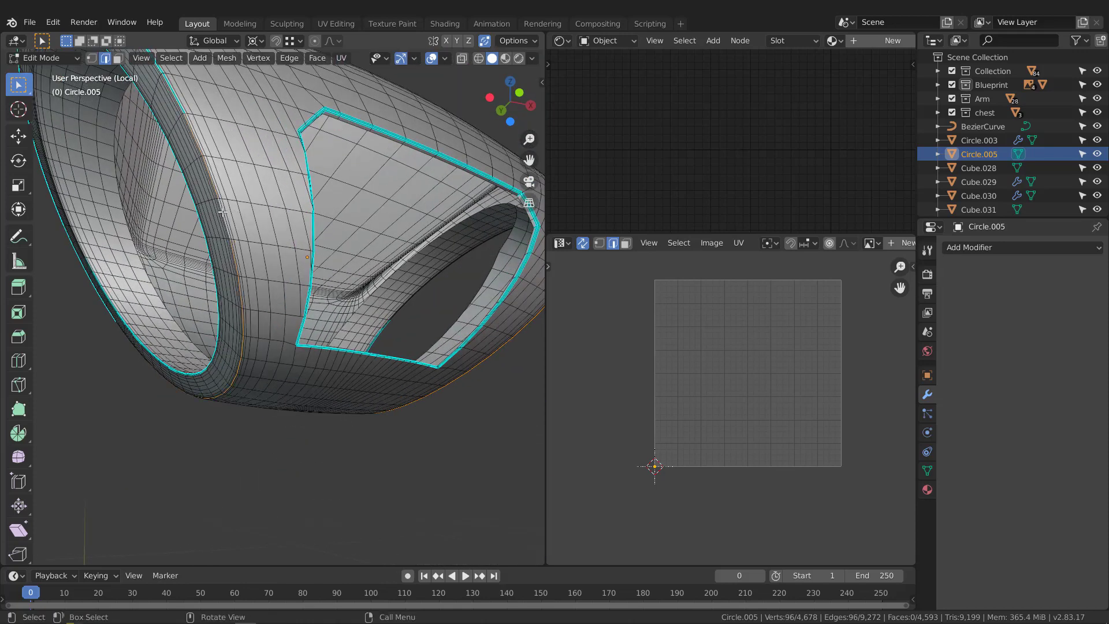
{"action": "key", "text": "q"}
{"action": "left_click", "coordinate": [217, 210]}
{"action": "scroll", "coordinate": [217, 211], "scroll_direction": "down", "scroll_amount": 2}
{"action": "middle_click_drag", "start_coordinate": [219, 213], "coordinate": [525, 254]}
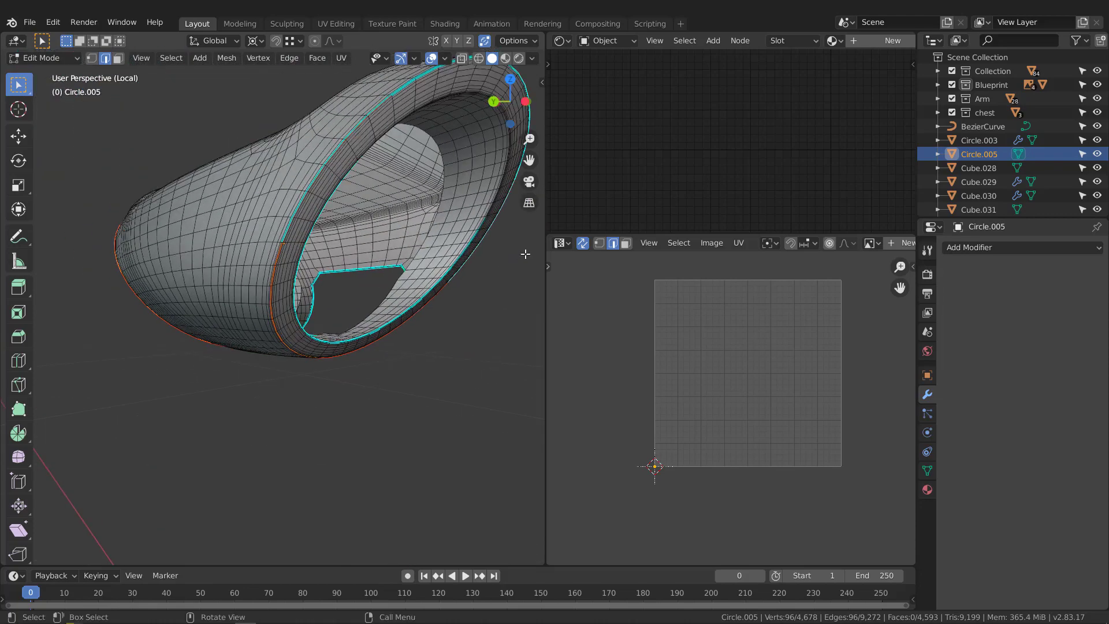
Delete a face loop on the inner wall just inside one leg opening of the pelvis
{"action": "middle_click_drag", "start_coordinate": [422, 289], "coordinate": [370, 295]}
{"action": "scroll", "coordinate": [327, 327], "scroll_direction": "up", "scroll_amount": 4}
{"action": "key", "text": "3"}
{"action": "scroll", "coordinate": [364, 326], "scroll_direction": "down", "scroll_amount": 4}
{"action": "scroll", "coordinate": [379, 314], "scroll_direction": "up", "scroll_amount": 4}
{"action": "key", "text": "x"}
{"action": "left_click", "coordinate": [369, 317]}
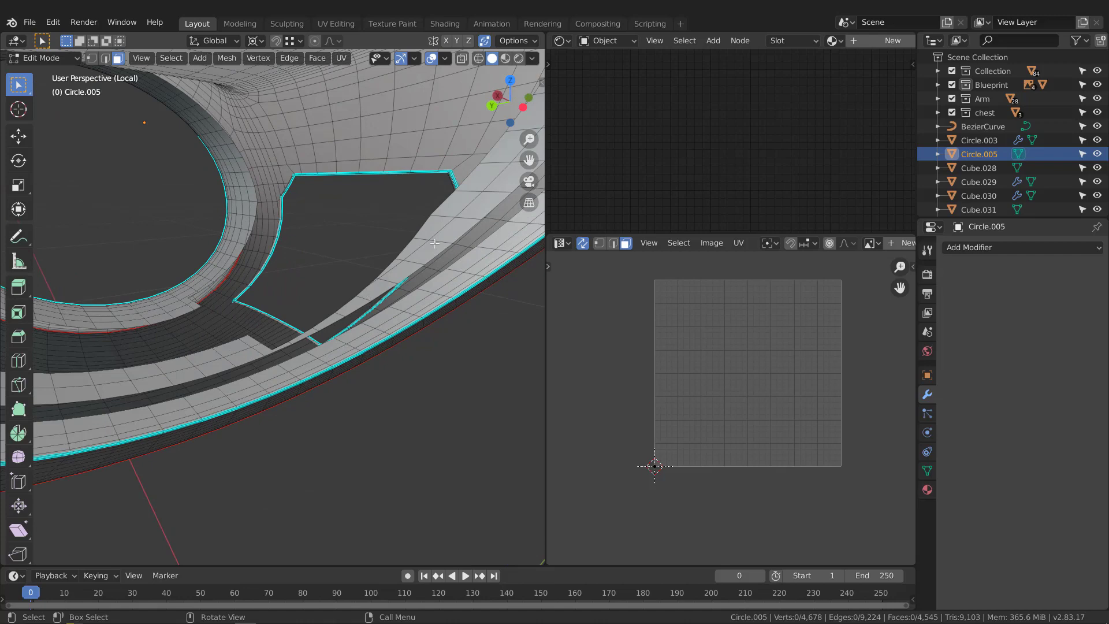
Delete the detached inner strip of linked faces beside the removed face loop
{"action": "key", "text": "l"}
{"action": "scroll", "coordinate": [434, 243], "scroll_direction": "down", "scroll_amount": 4}
{"action": "middle_click_drag", "start_coordinate": [434, 243], "coordinate": [344, 338]}
{"action": "scroll", "coordinate": [358, 317], "scroll_direction": "up", "scroll_amount": 5}
{"action": "key", "text": "x"}
{"action": "left_click", "coordinate": [356, 319]}
{"action": "scroll", "coordinate": [356, 319], "scroll_direction": "down", "scroll_amount": 5}
Delete a face loop inside the opposite leg opening and the detached inner strip beside it
{"action": "scroll", "coordinate": [220, 315], "scroll_direction": "up", "scroll_amount": 10}
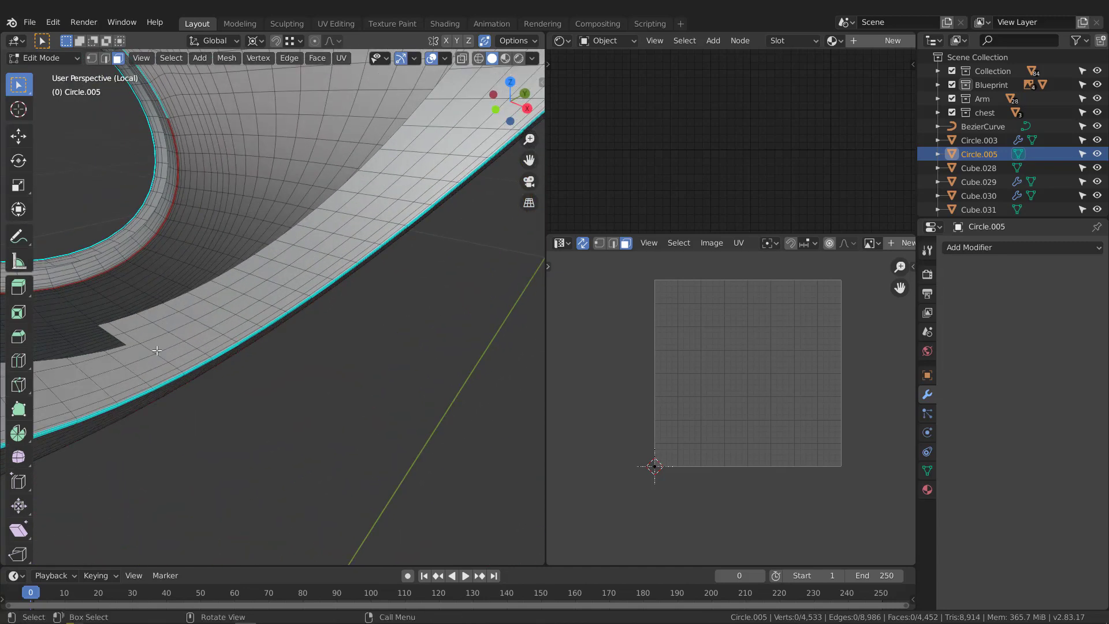
{"action": "key", "text": "x"}
{"action": "left_click", "coordinate": [148, 346]}
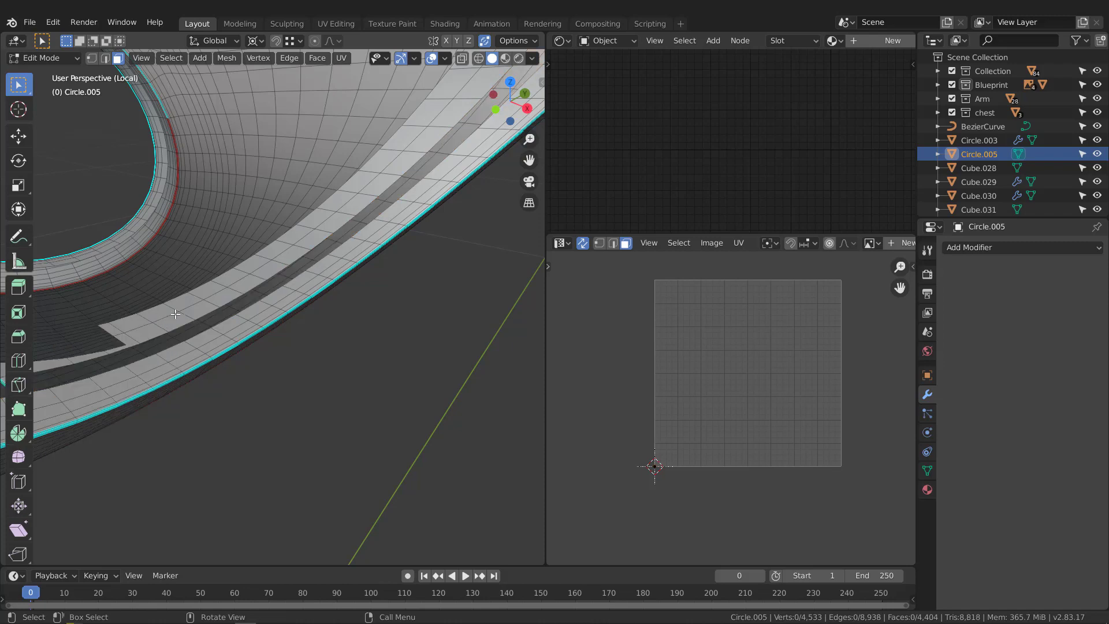
{"action": "key", "text": "l"}
{"action": "key", "text": "x"}
{"action": "left_click", "coordinate": [175, 311]}
{"action": "scroll", "coordinate": [194, 303], "scroll_direction": "down", "scroll_amount": 7}
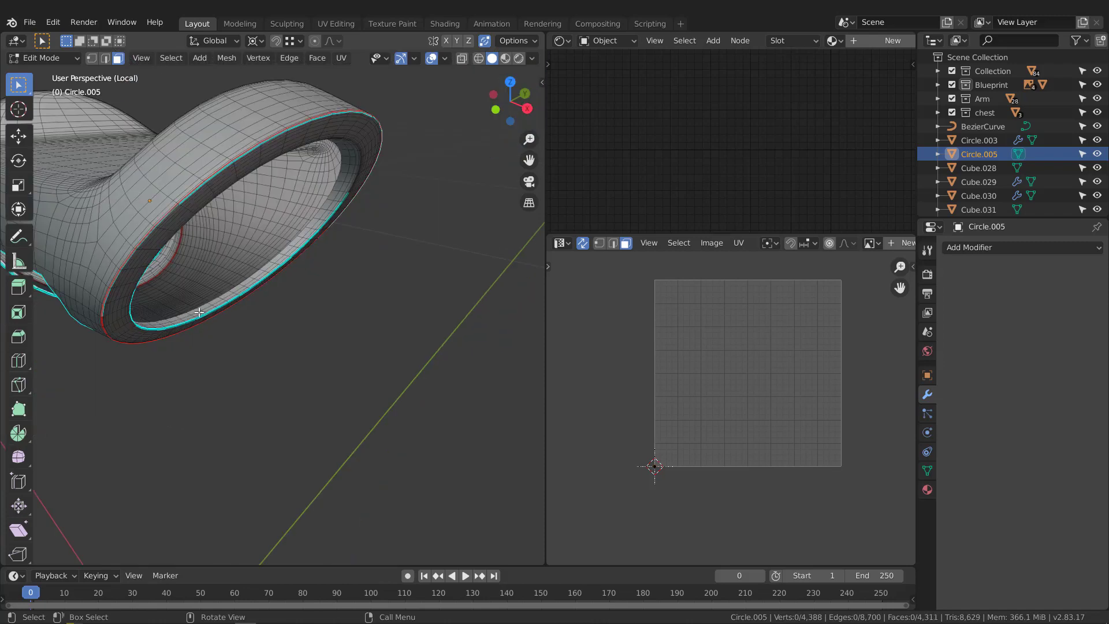
Mark a lengthwise edge loop running across the pelvis body between the two leg-opening seams as a seam
{"action": "middle_click_drag", "start_coordinate": [218, 291], "coordinate": [361, 167]}
{"action": "mouse_move", "coordinate": [361, 168]}
{"action": "middle_mouse_down", "text": "shift"}
{"action": "mouse_move", "coordinate": [387, 275]}
{"action": "mouse_move", "coordinate": [347, 228]}
{"action": "mouse_move", "coordinate": [379, 225]}
{"action": "mouse_move", "coordinate": [331, 246]}
{"action": "mouse_move", "coordinate": [408, 293]}
{"action": "mouse_move", "coordinate": [349, 261]}
{"action": "mouse_move", "coordinate": [356, 168]}
{"action": "middle_mouse_up", "text": "shift"}
{"action": "middle_click_drag", "start_coordinate": [323, 507], "coordinate": [366, 381]}
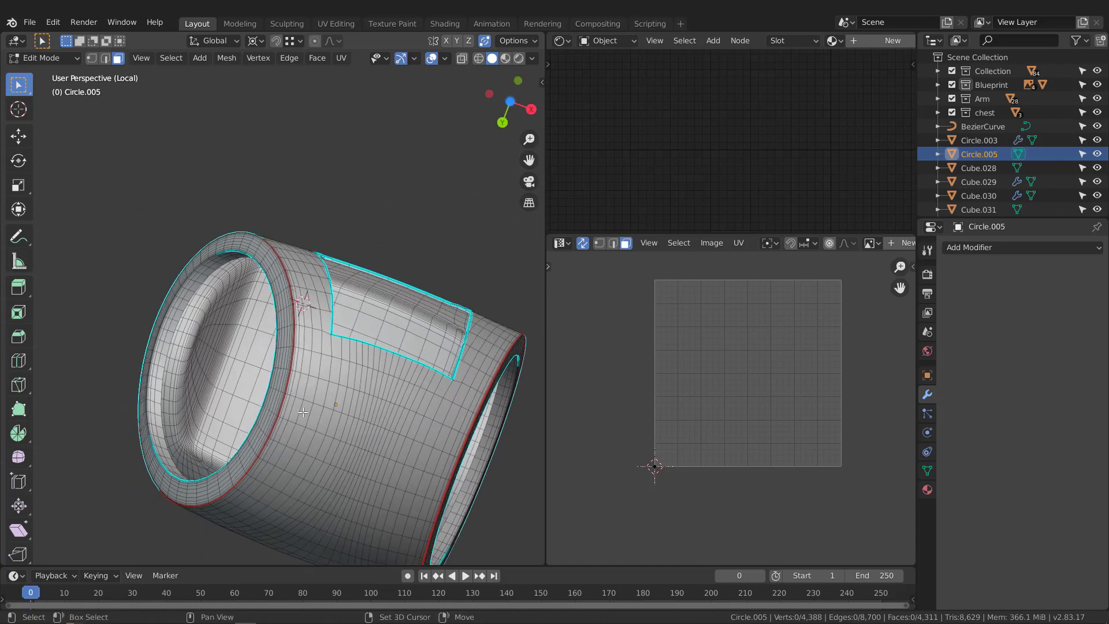
{"action": "scroll", "coordinate": [279, 424], "scroll_direction": "up", "scroll_amount": 2}
{"action": "left_click", "coordinate": [279, 424], "text": "alt"}
{"action": "key", "text": "2"}
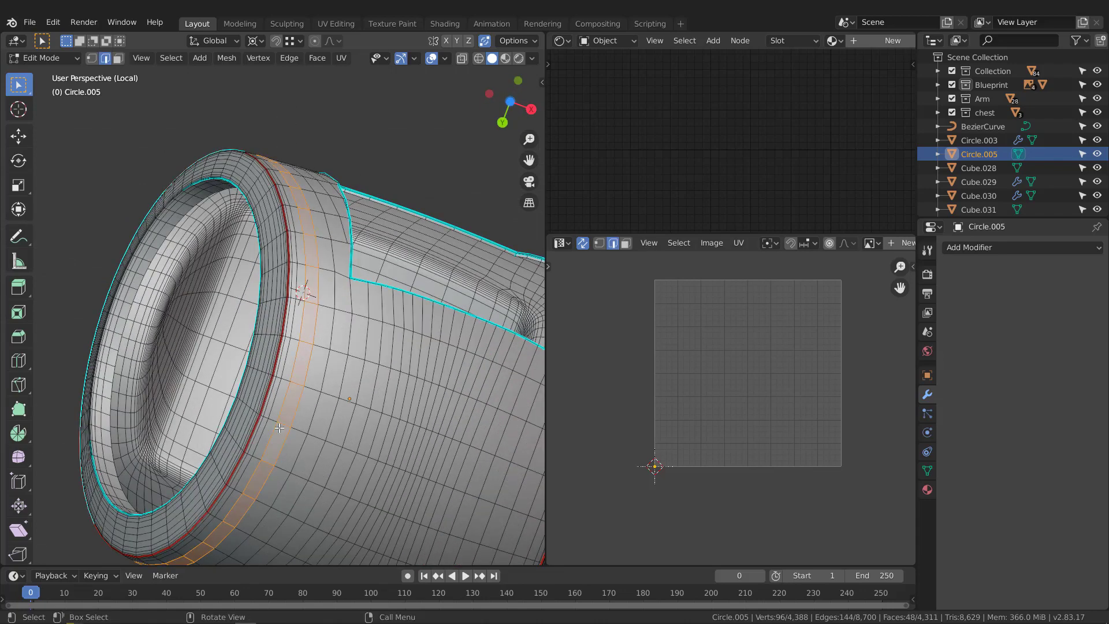
{"action": "left_click", "coordinate": [283, 426], "text": "alt"}
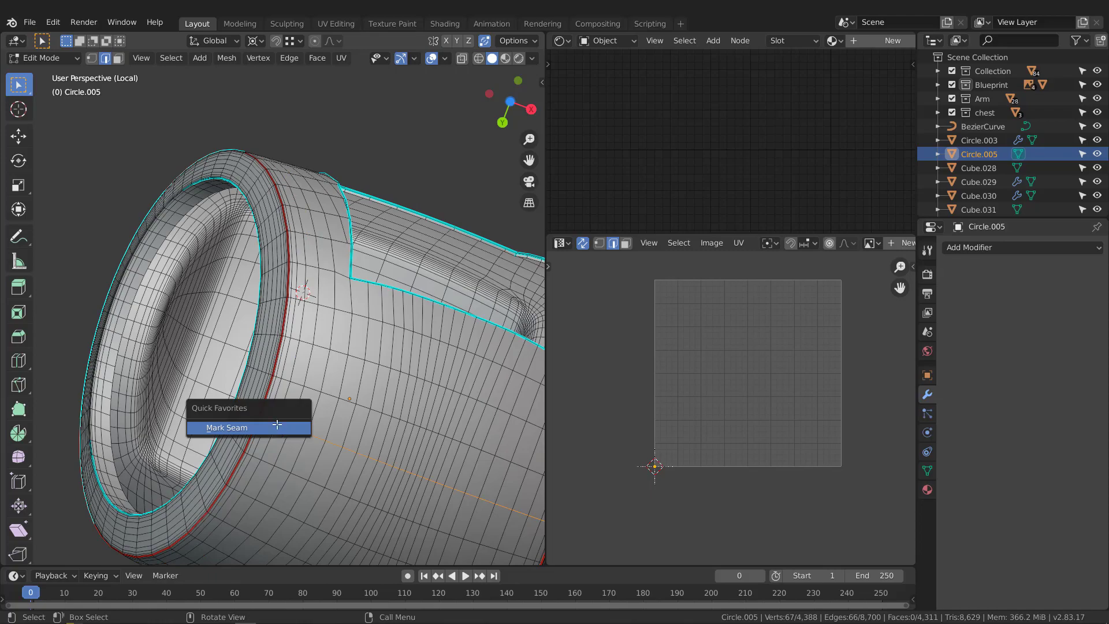
{"action": "left_click", "coordinate": [277, 428]}
Mark the edge loops along the pelvis's upper crease and around the curved hip sections on both sides as seams
{"action": "middle_click_drag", "start_coordinate": [277, 427], "coordinate": [520, 329]}
{"action": "scroll", "coordinate": [322, 420], "scroll_direction": "down", "scroll_amount": 3}
{"action": "scroll", "coordinate": [474, 323], "scroll_direction": "up", "scroll_amount": 4}
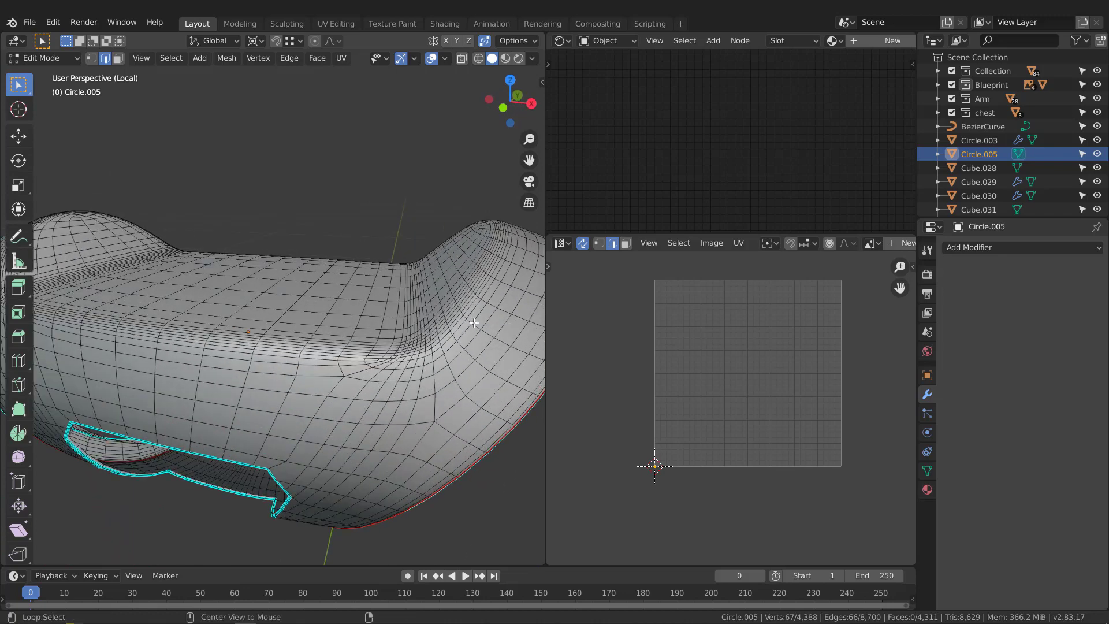
{"action": "scroll", "coordinate": [359, 367], "scroll_direction": "up", "scroll_amount": 4}
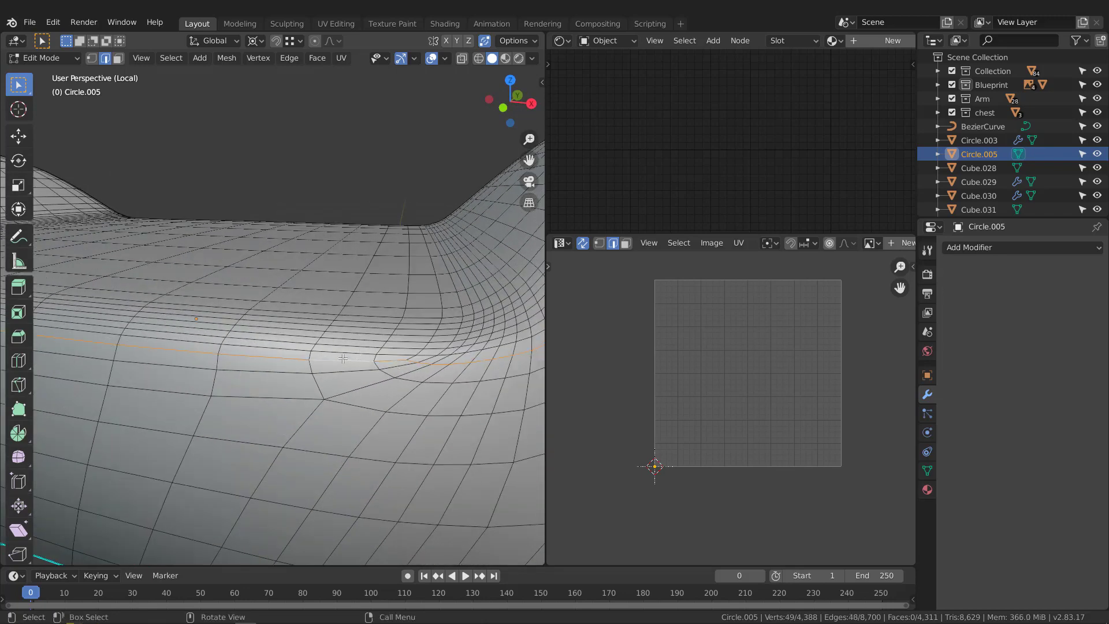
{"action": "scroll", "coordinate": [344, 359], "scroll_direction": "down", "scroll_amount": 6}
{"action": "middle_click_drag", "start_coordinate": [124, 317], "coordinate": [251, 350], "text": "shift"}
{"action": "scroll", "coordinate": [251, 350], "scroll_direction": "up", "scroll_amount": 6}
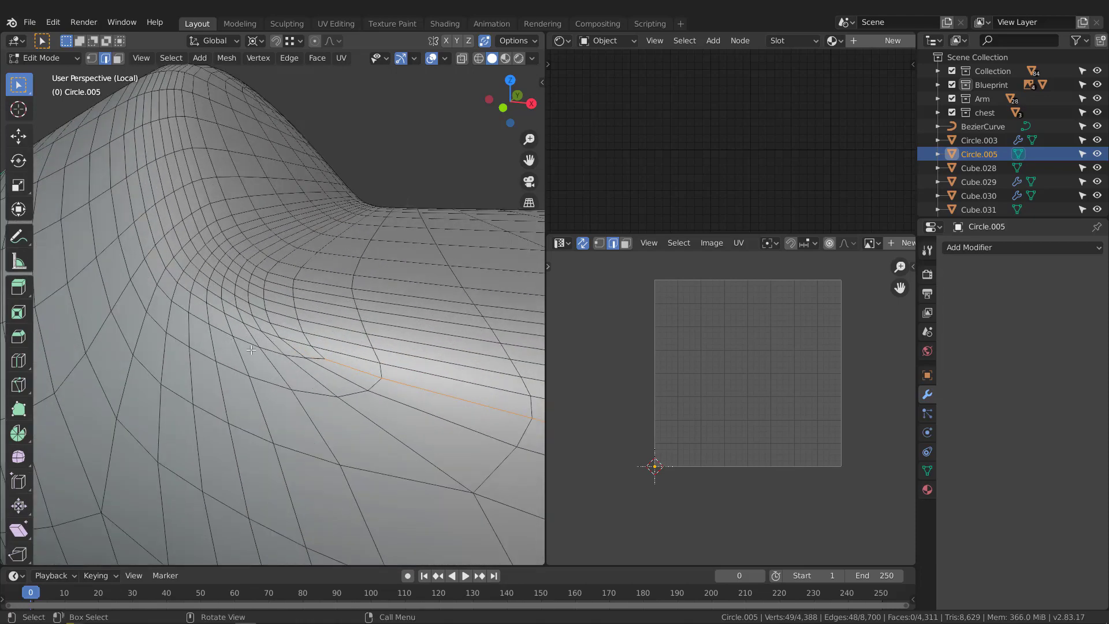
{"action": "left_click", "coordinate": [294, 357], "text": "alt"}
{"action": "scroll", "coordinate": [293, 357], "scroll_direction": "down", "scroll_amount": 7}
{"action": "middle_click_drag", "start_coordinate": [294, 357], "coordinate": [474, 370]}
{"action": "scroll", "coordinate": [370, 369], "scroll_direction": "down", "scroll_amount": 3}
{"action": "middle_click_drag", "start_coordinate": [352, 373], "coordinate": [404, 375]}
{"action": "scroll", "coordinate": [333, 397], "scroll_direction": "up", "scroll_amount": 4}
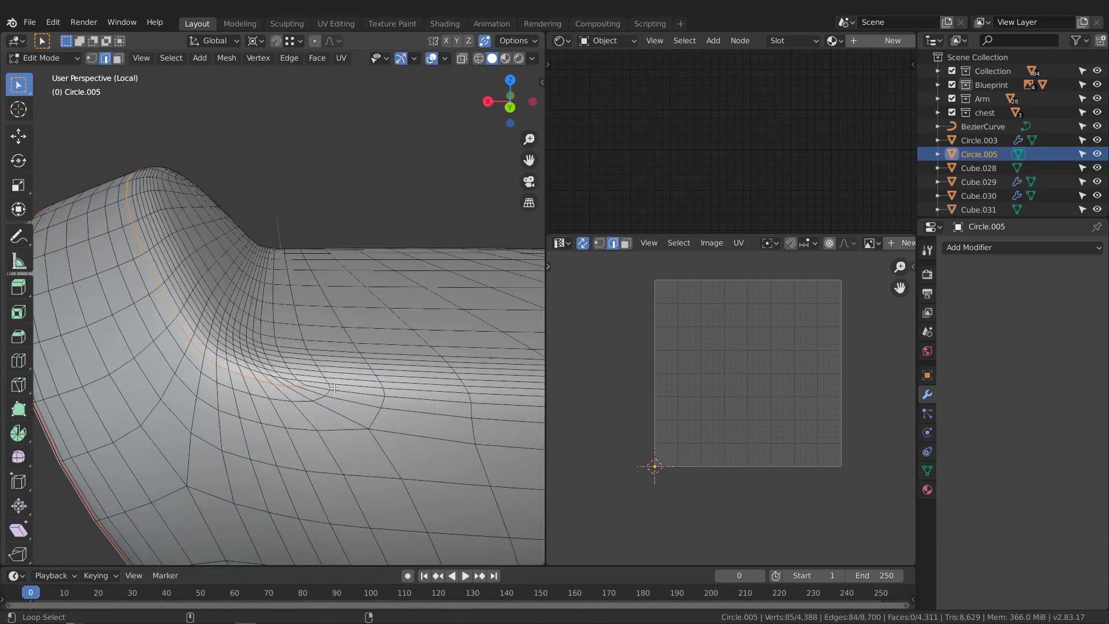
{"action": "left_click", "coordinate": [334, 388], "text": "alt"}
{"action": "scroll", "coordinate": [334, 389], "scroll_direction": "down", "scroll_amount": 6}
{"action": "middle_click_drag", "start_coordinate": [334, 389], "coordinate": [393, 370]}
{"action": "key", "text": "q"}
{"action": "left_click", "coordinate": [325, 382]}
Unwrap the entire pelvis mesh with the Angle Based method and examine the resulting UV islands
{"action": "scroll", "coordinate": [325, 382], "scroll_direction": "down", "scroll_amount": 4}
{"action": "key", "text": "a"}
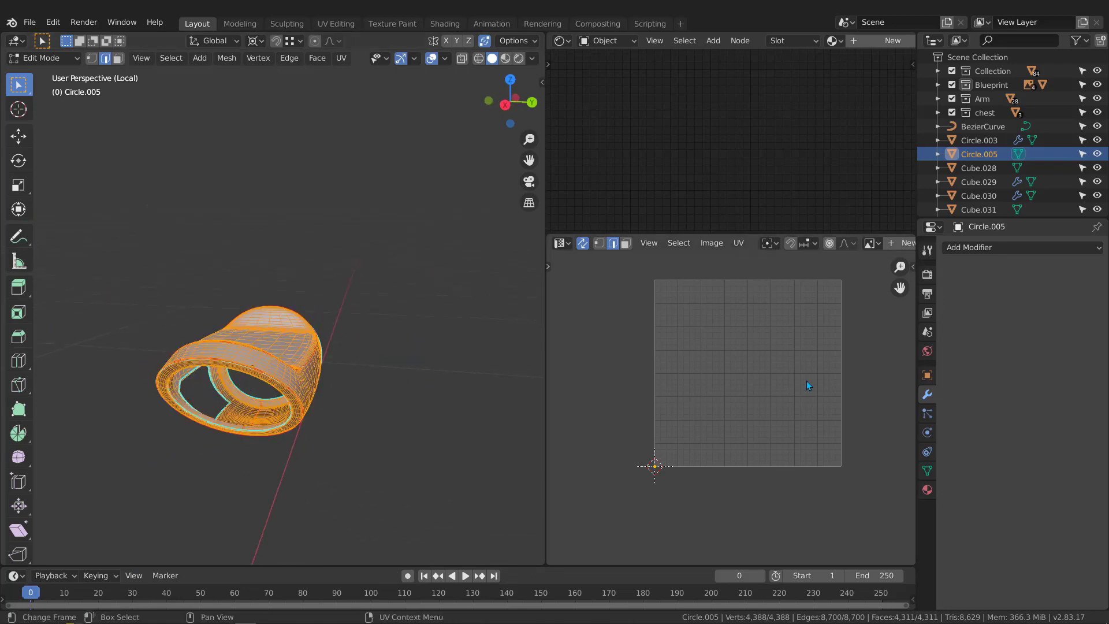
{"action": "middle_click_drag", "start_coordinate": [710, 368], "coordinate": [715, 383]}
{"action": "key", "text": "u"}
{"action": "left_click", "coordinate": [710, 386]}
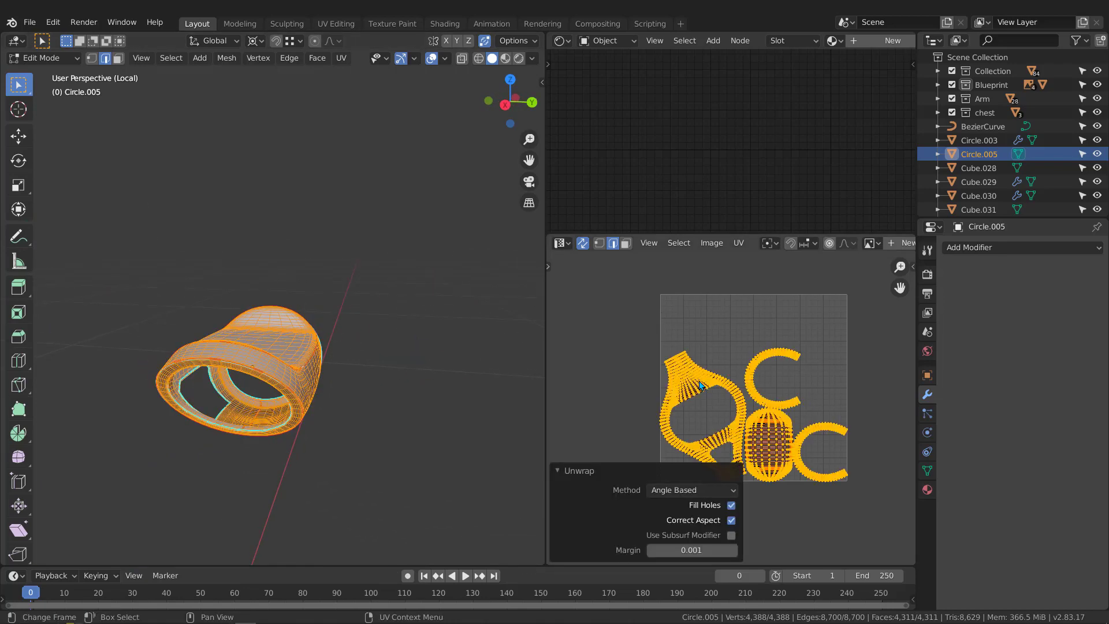
{"action": "scroll", "coordinate": [744, 335], "scroll_direction": "up", "scroll_amount": 4}
{"action": "scroll", "coordinate": [717, 370], "scroll_direction": "down", "scroll_amount": 2}
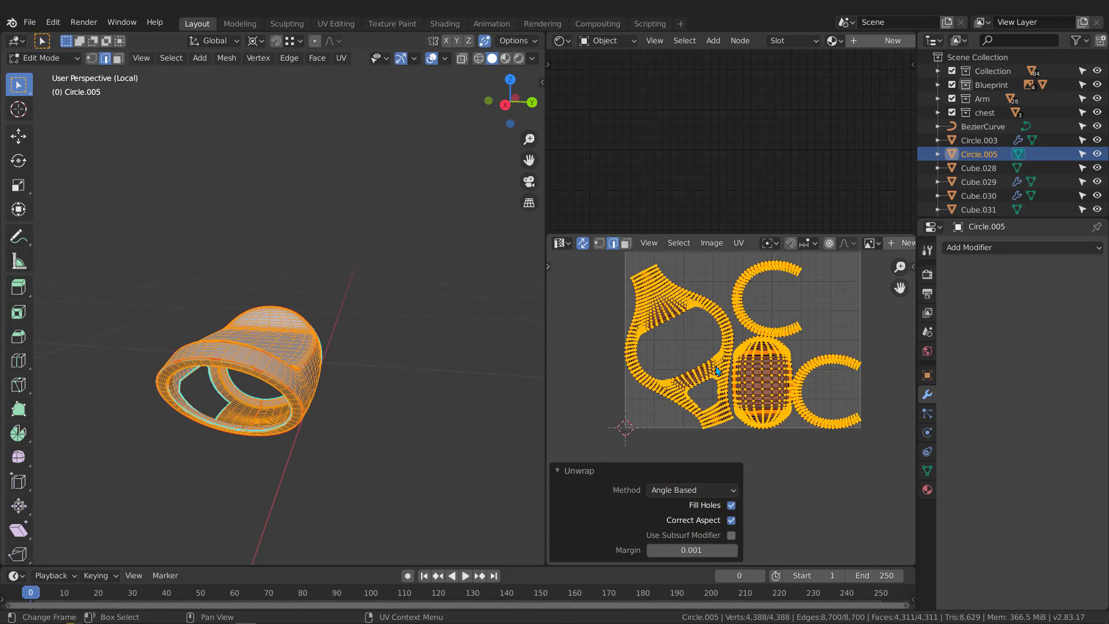
{"action": "scroll", "coordinate": [774, 363], "scroll_direction": "up", "scroll_amount": 8}
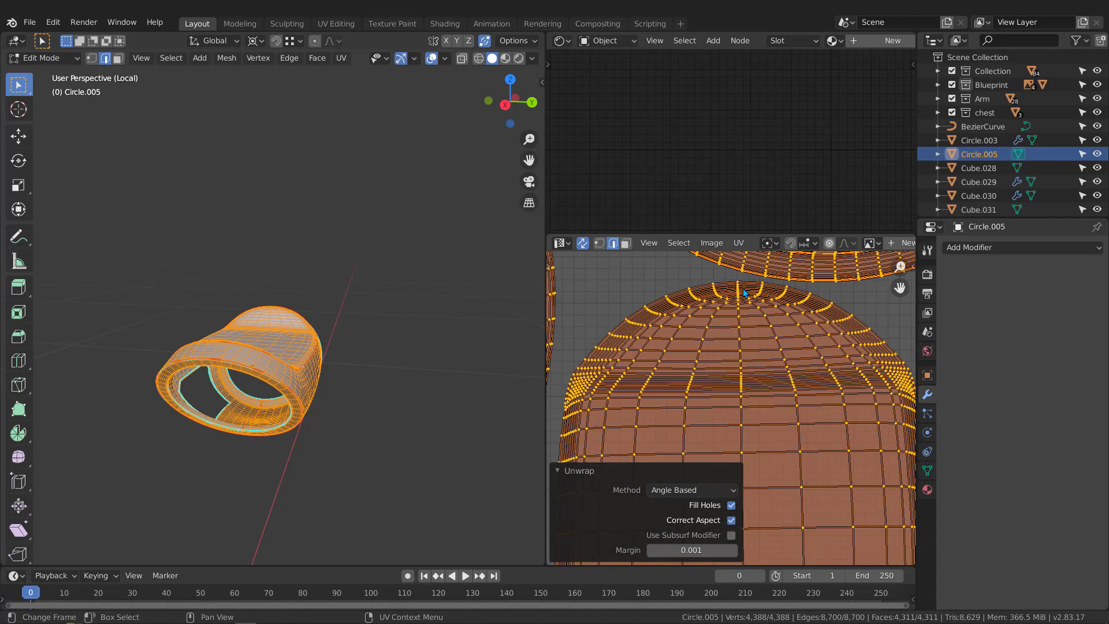
{"action": "scroll", "coordinate": [744, 293], "scroll_direction": "down", "scroll_amount": 5}
Assign the existing Checker material to the pelvis and check the pattern for stretching in Material Preview
{"action": "middle_click_drag", "start_coordinate": [340, 345], "coordinate": [315, 354]}
{"action": "key", "text": "Tab"}
{"action": "left_click", "coordinate": [839, 43]}
{"action": "left_click", "coordinate": [849, 61]}
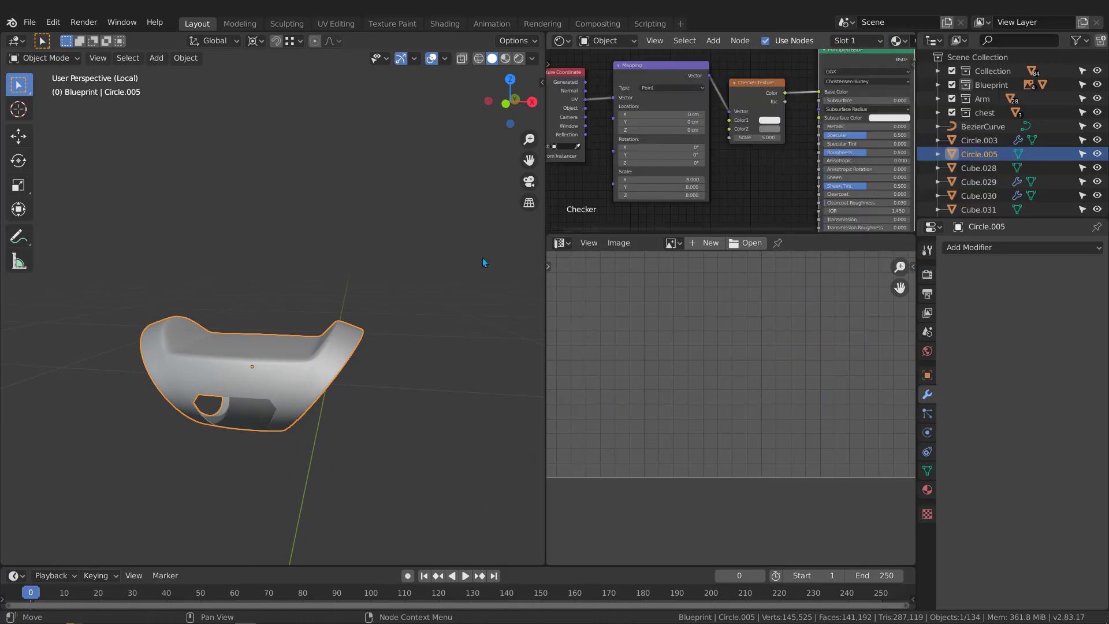
{"action": "mouse_move", "coordinate": [186, 381]}
{"action": "middle_mouse_down"}
{"action": "mouse_move", "coordinate": [243, 368]}
{"action": "mouse_move", "coordinate": [267, 436]}
{"action": "mouse_move", "coordinate": [300, 435]}
{"action": "mouse_move", "coordinate": [355, 310]}
{"action": "mouse_move", "coordinate": [317, 261]}
{"action": "mouse_move", "coordinate": [383, 263]}
{"action": "mouse_move", "coordinate": [481, 356]}
{"action": "mouse_move", "coordinate": [420, 418]}
{"action": "mouse_move", "coordinate": [299, 417]}
{"action": "mouse_move", "coordinate": [210, 359]}
{"action": "mouse_move", "coordinate": [213, 317]}
{"action": "mouse_move", "coordinate": [334, 348]}
{"action": "mouse_move", "coordinate": [338, 379]}
{"action": "mouse_move", "coordinate": [371, 358]}
{"action": "mouse_move", "coordinate": [360, 344]}
{"action": "middle_mouse_up"}
{"action": "key", "text": "z"}
{"action": "left_click", "coordinate": [264, 393]}
{"action": "scroll", "coordinate": [300, 435], "scroll_direction": "up", "scroll_amount": 4}
{"action": "scroll", "coordinate": [338, 377], "scroll_direction": "down", "scroll_amount": 3}
{"action": "key", "text": "z"}
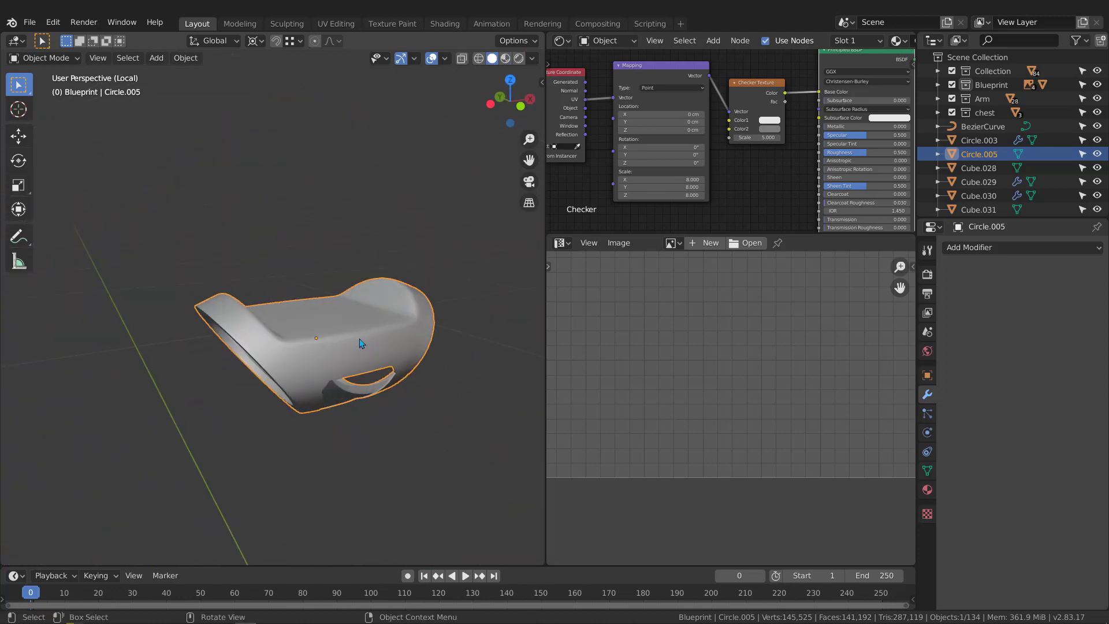
Bring back the full robot and isolate the curved panel on the front of the pelvis in local view
{"action": "key", "text": "KP_Divide"}
{"action": "scroll", "coordinate": [335, 350], "scroll_direction": "up", "scroll_amount": 4}
{"action": "left_click", "coordinate": [333, 353]}
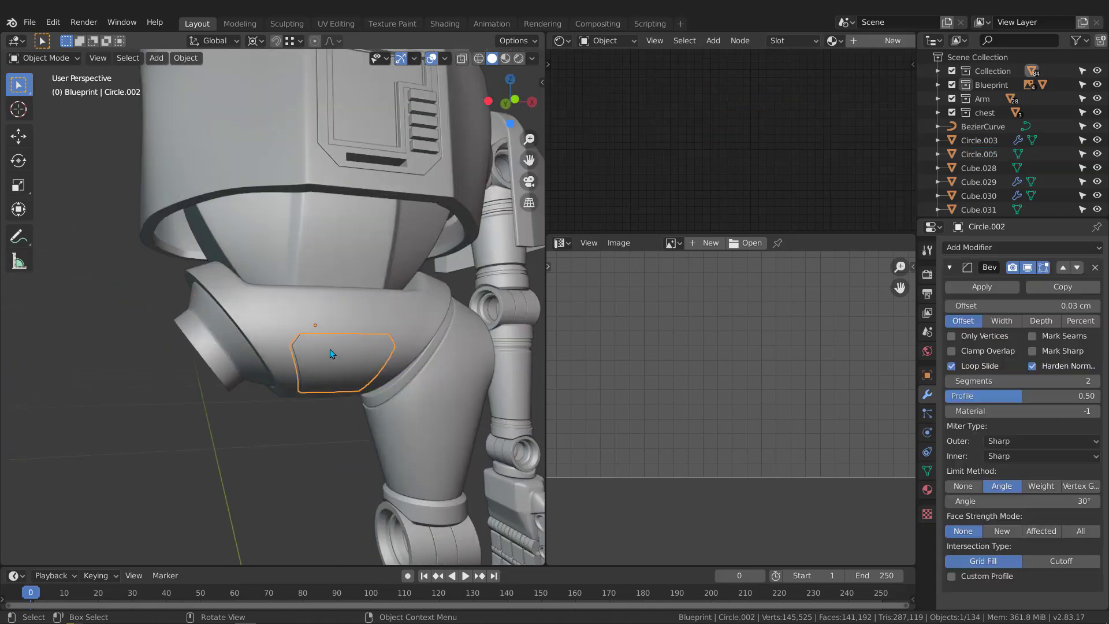
{"action": "key", "text": "KP_Divide"}
{"action": "scroll", "coordinate": [331, 349], "scroll_direction": "down", "scroll_amount": 3}
{"action": "middle_click_drag", "start_coordinate": [331, 349], "coordinate": [286, 319]}
Edge-slide the panel's boundary loop by a factor of 0.888 to make its side walls thinner
{"action": "key", "text": "Tab"}
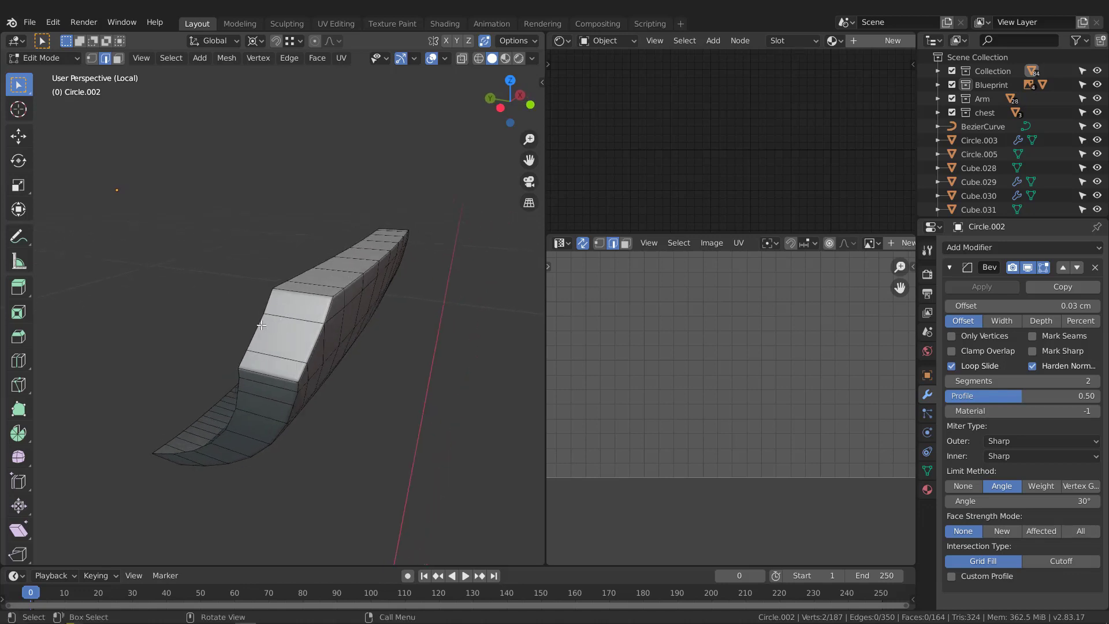
{"action": "left_click", "coordinate": [262, 329], "text": "alt"}
{"action": "middle_click_drag", "start_coordinate": [262, 330], "coordinate": [364, 367]}
{"action": "key", "text": "g"}
{"action": "key", "text": "g"}
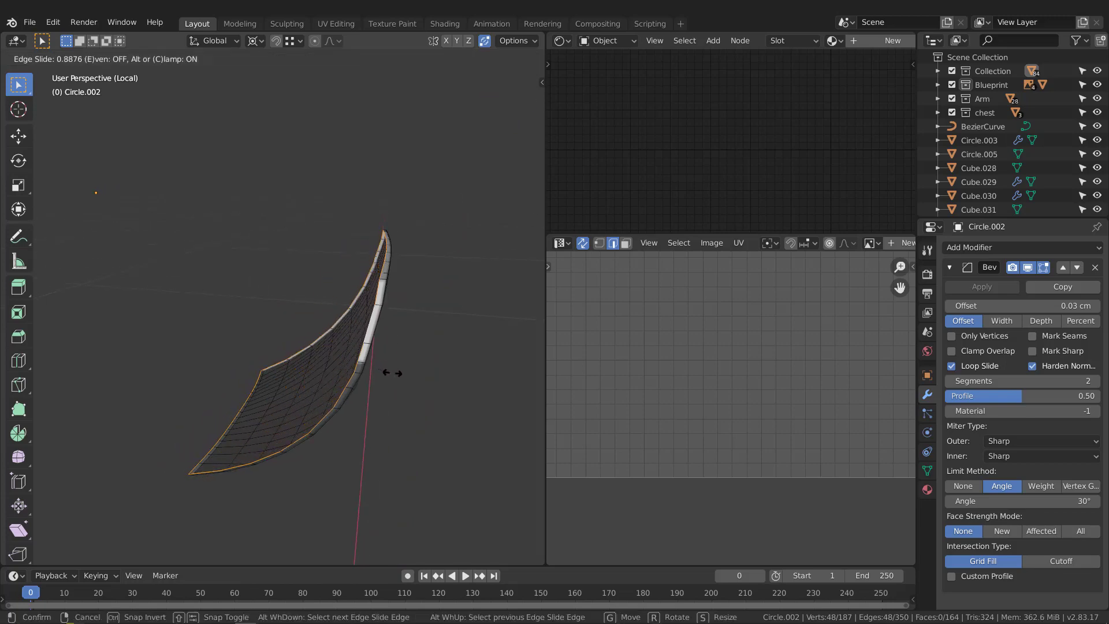
{"action": "left_click", "coordinate": [393, 372]}
{"action": "middle_click_drag", "start_coordinate": [393, 373], "coordinate": [325, 351]}
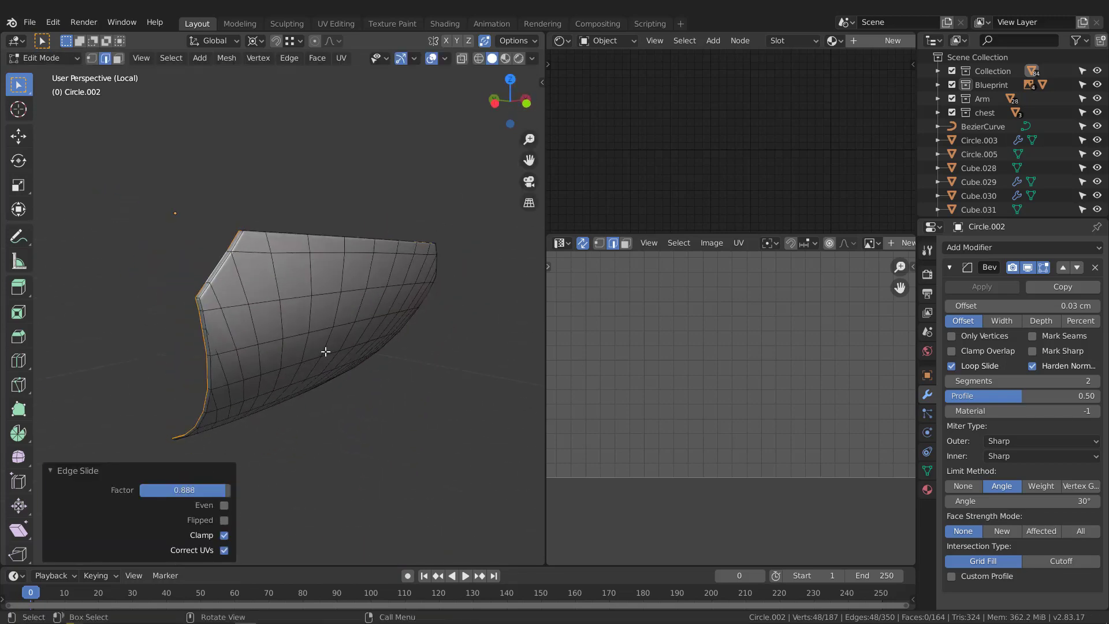
Apply the Bevel modifier on the curved pelvis panel
{"action": "key", "text": "Tab"}
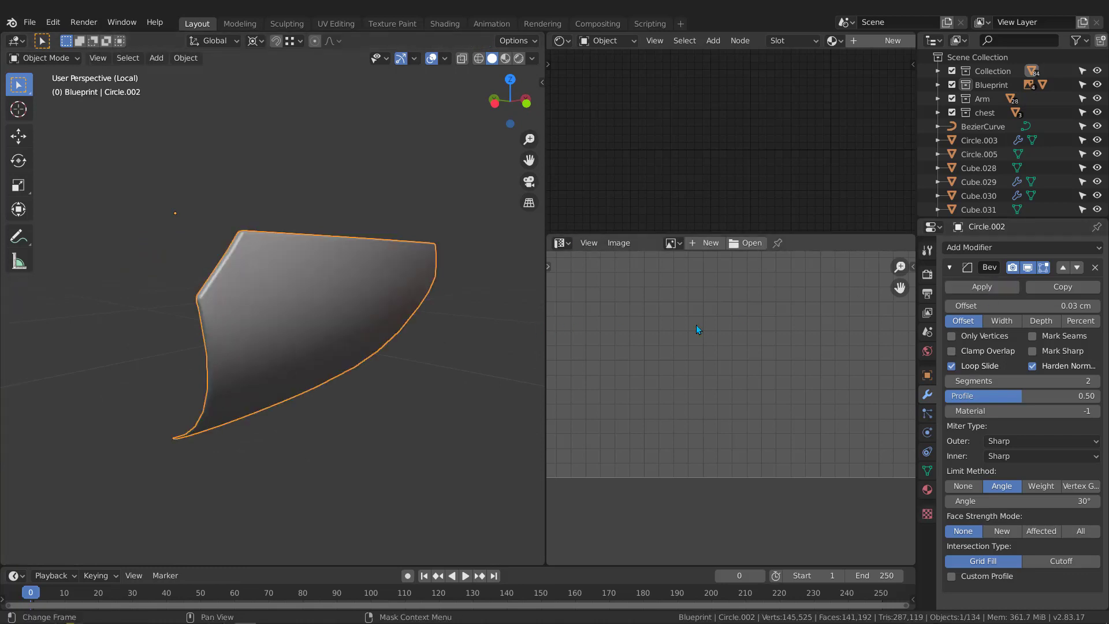
{"action": "left_click", "coordinate": [995, 287]}
{"action": "middle_click_drag", "start_coordinate": [403, 337], "coordinate": [382, 322]}
Unwrap all faces of the curved panel with the Conformal method
{"action": "key", "text": "Tab"}
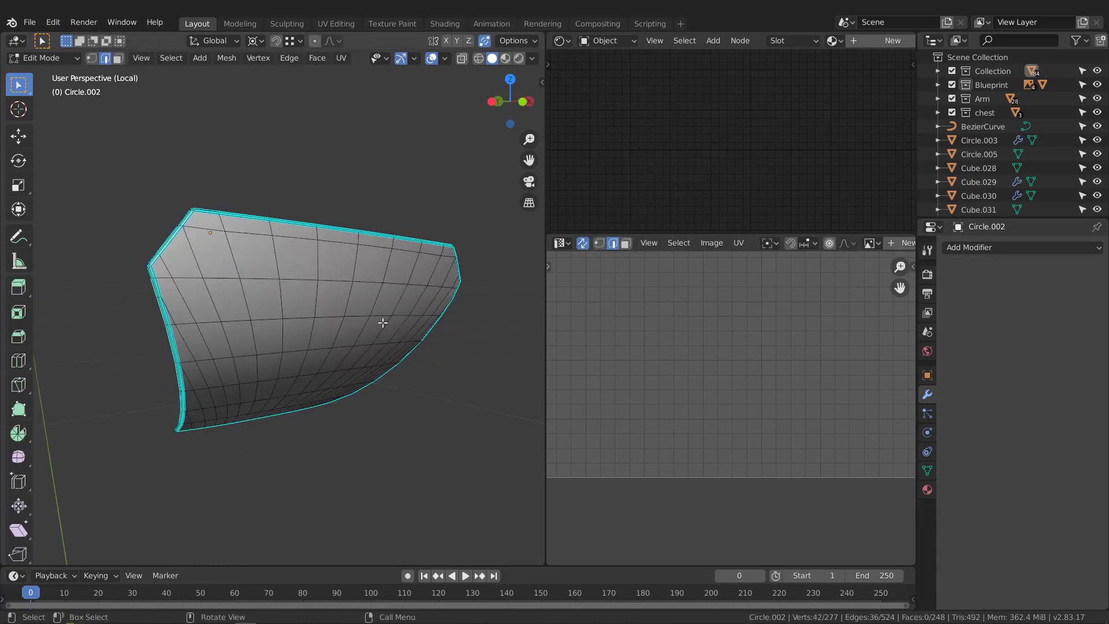
{"action": "key", "text": "a"}
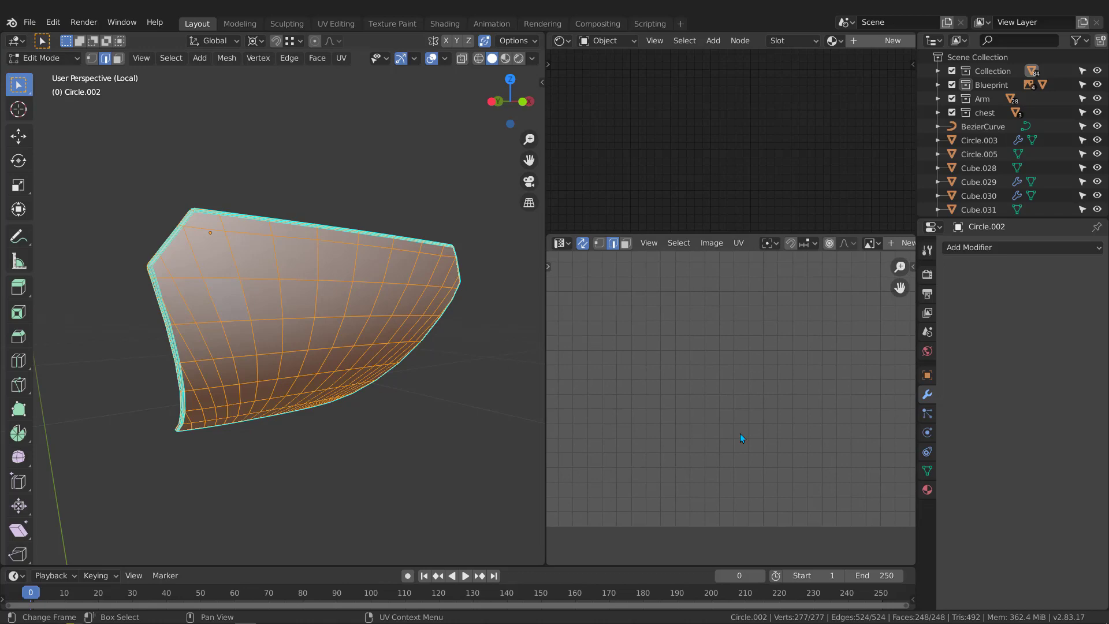
{"action": "key", "text": "u"}
{"action": "left_click", "coordinate": [737, 422]}
{"action": "scroll", "coordinate": [737, 425], "scroll_direction": "down", "scroll_amount": 4}
{"action": "left_click", "coordinate": [679, 491]}
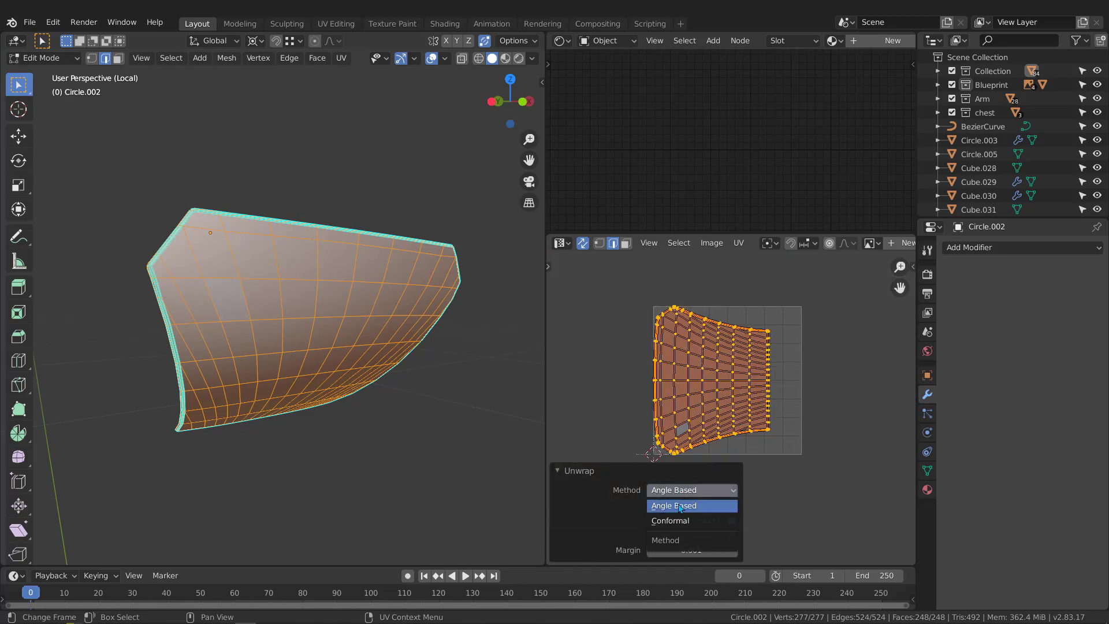
{"action": "left_click", "coordinate": [671, 520]}
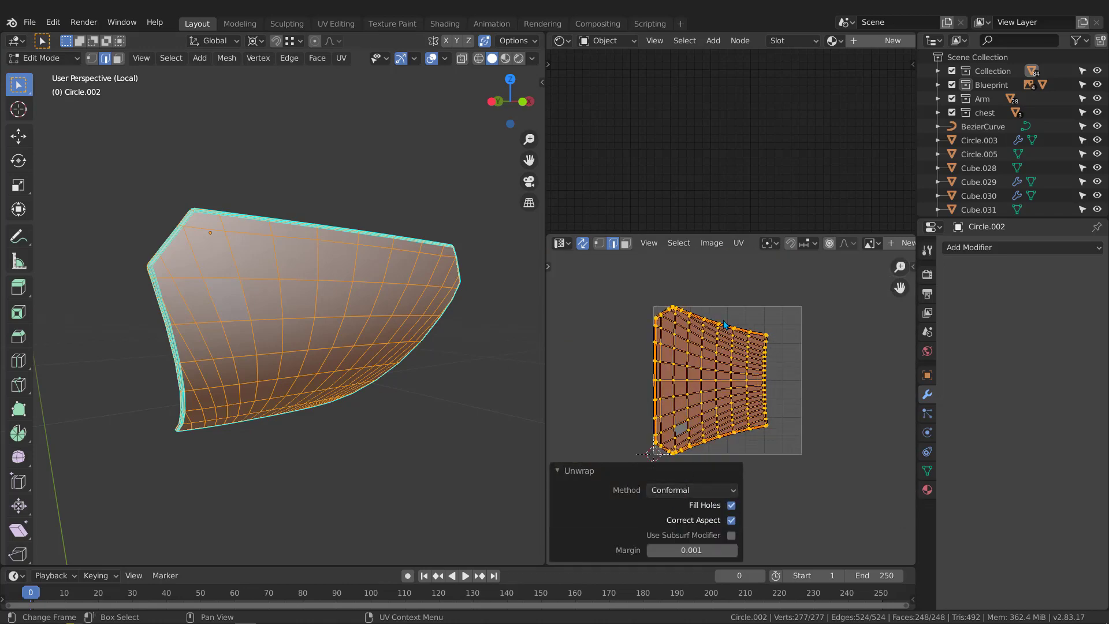
Assign the existing Checker material to the curved panel
{"action": "middle_click_drag", "start_coordinate": [340, 307], "coordinate": [351, 303]}
{"action": "key", "text": "Tab"}
{"action": "left_click", "coordinate": [839, 42]}
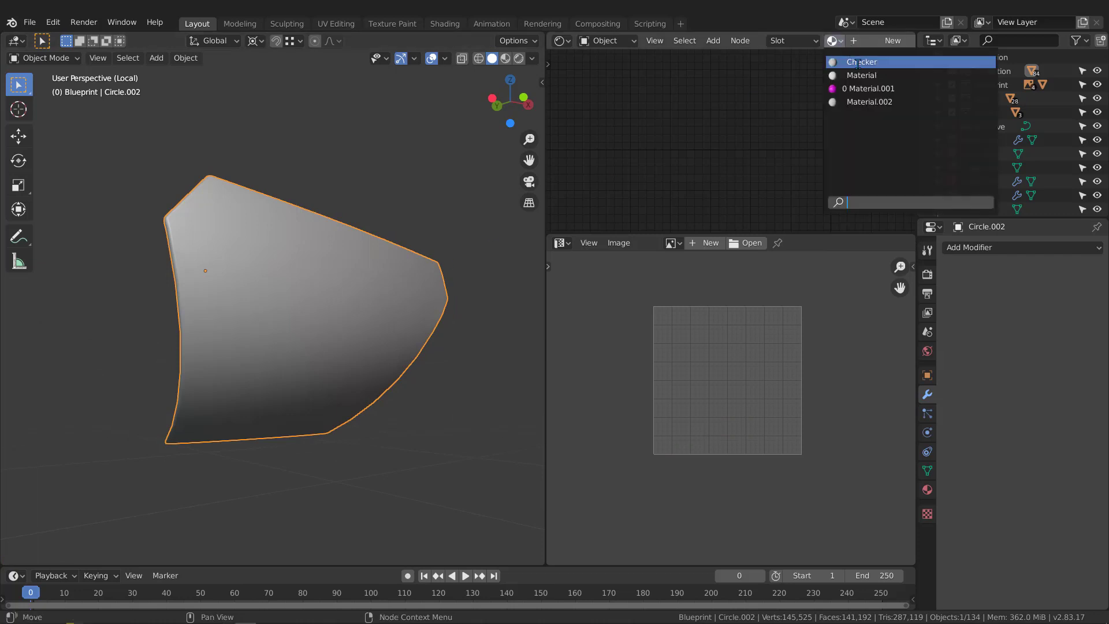
{"action": "left_click", "coordinate": [866, 67]}
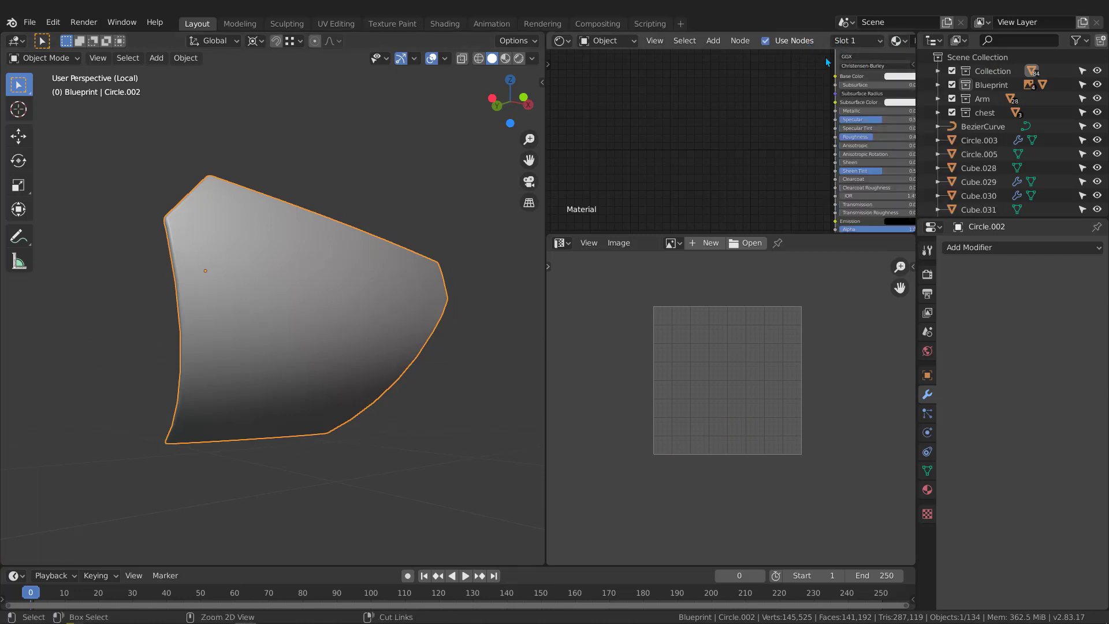
{"action": "middle_click_drag", "start_coordinate": [826, 57], "coordinate": [776, 85]}
{"action": "left_click", "coordinate": [886, 41]}
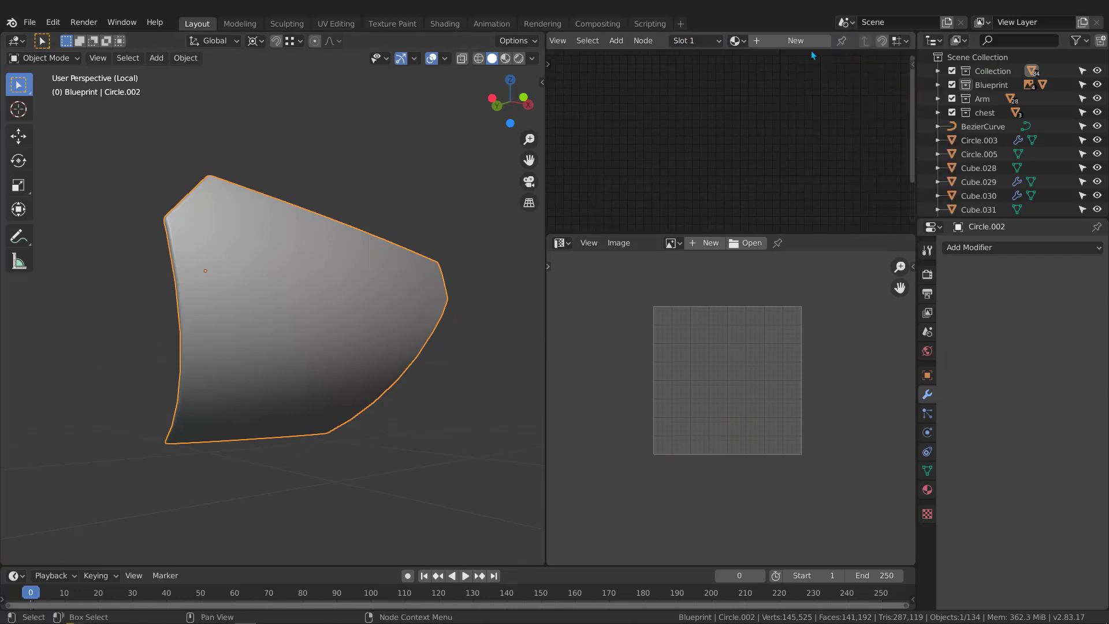
{"action": "left_click", "coordinate": [740, 41]}
{"action": "left_click", "coordinate": [757, 62]}
Show the curved panel in Material Preview and inspect its checker pattern from several angles
{"action": "middle_click_drag", "start_coordinate": [324, 289], "coordinate": [279, 314]}
{"action": "key", "text": "z"}
{"action": "left_click", "coordinate": [293, 471]}
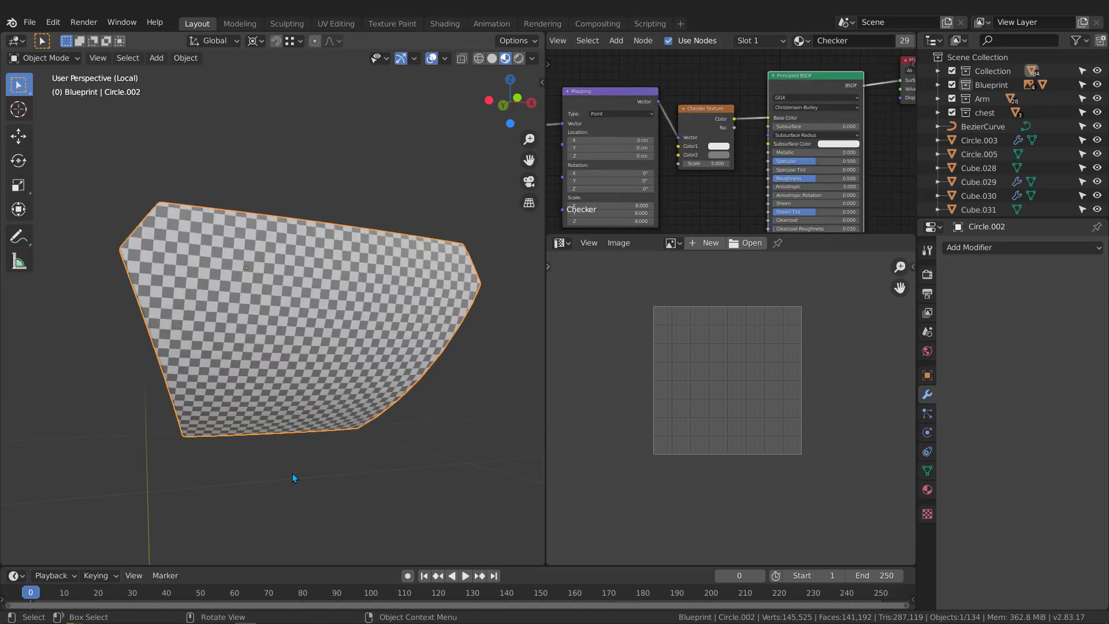
{"action": "mouse_move", "coordinate": [292, 473]}
{"action": "middle_mouse_down"}
{"action": "mouse_move", "coordinate": [285, 302]}
{"action": "mouse_move", "coordinate": [357, 328]}
{"action": "middle_mouse_up"}
{"action": "key", "text": "Tab"}
{"action": "middle_click_drag", "start_coordinate": [321, 283], "coordinate": [272, 308]}
{"action": "key", "text": "Tab"}
Return to the full robot and isolate the mirrored hip sockets at the sides of the pelvis
{"action": "key", "text": "KP_Divide"}
{"action": "scroll", "coordinate": [293, 291], "scroll_direction": "down", "scroll_amount": 3}
{"action": "scroll", "coordinate": [378, 323], "scroll_direction": "up", "scroll_amount": 3}
{"action": "left_click", "coordinate": [168, 329]}
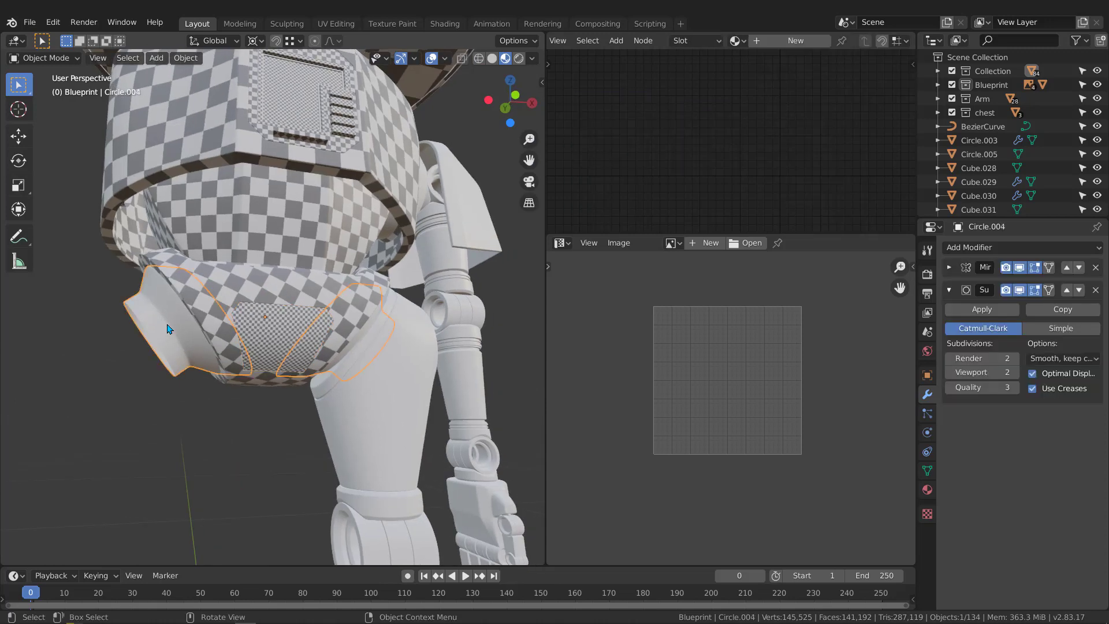
{"action": "key", "text": "KP_Divide"}
{"action": "middle_click_drag", "start_coordinate": [217, 328], "coordinate": [191, 340]}
Apply the Subdivision and Mirror modifiers on the hip sockets
{"action": "key", "text": "Tab"}
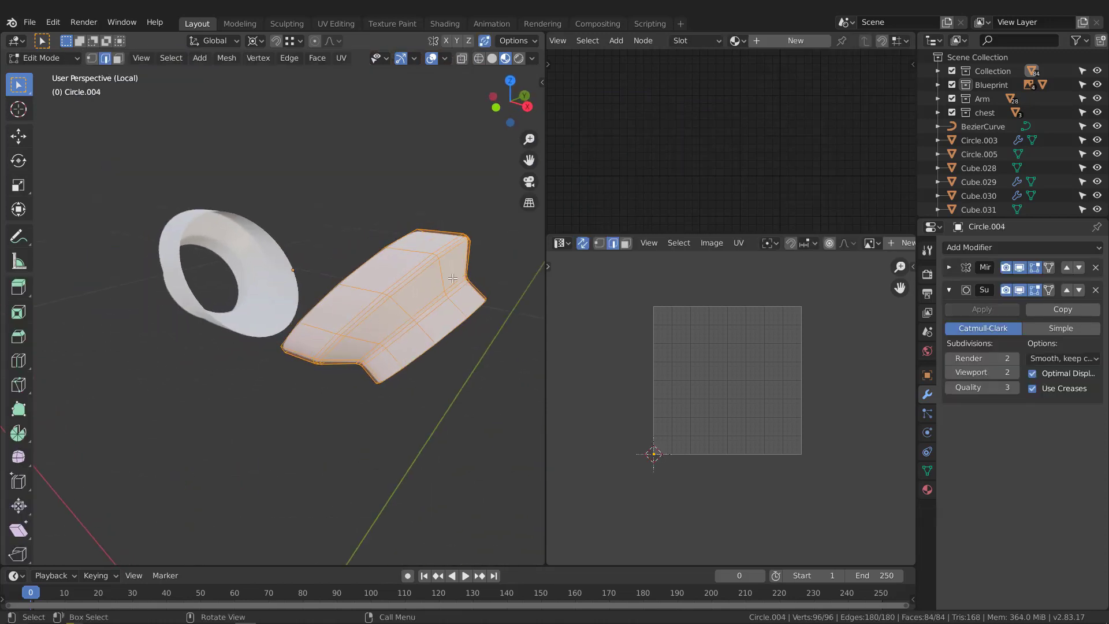
{"action": "key", "text": "Tab"}
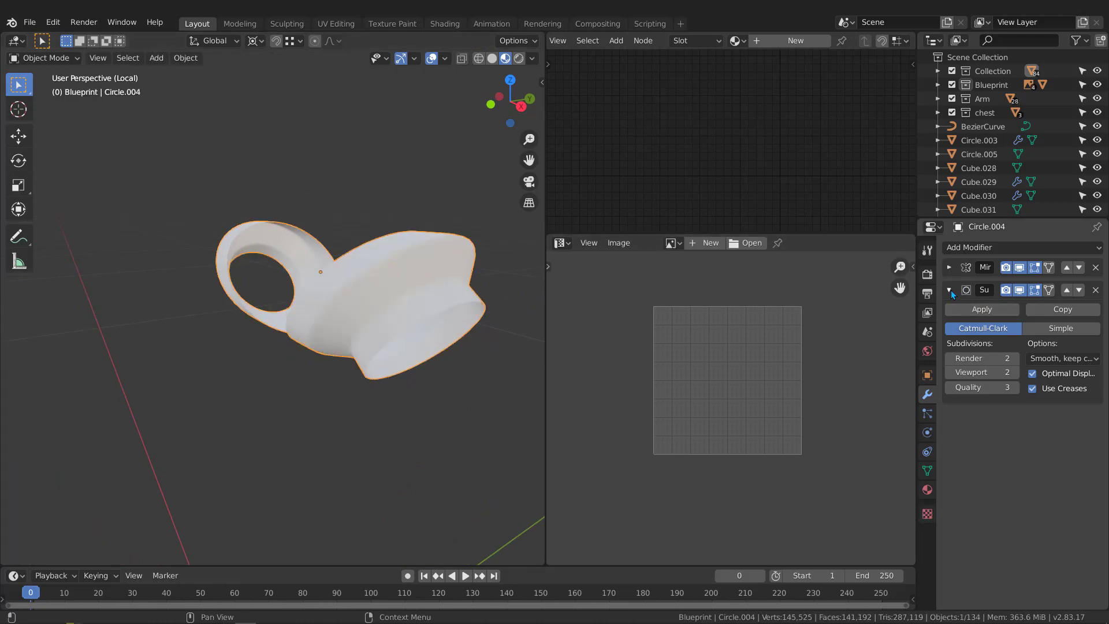
{"action": "left_click", "coordinate": [974, 310]}
{"action": "left_click", "coordinate": [949, 267]}
{"action": "left_click", "coordinate": [983, 287]}
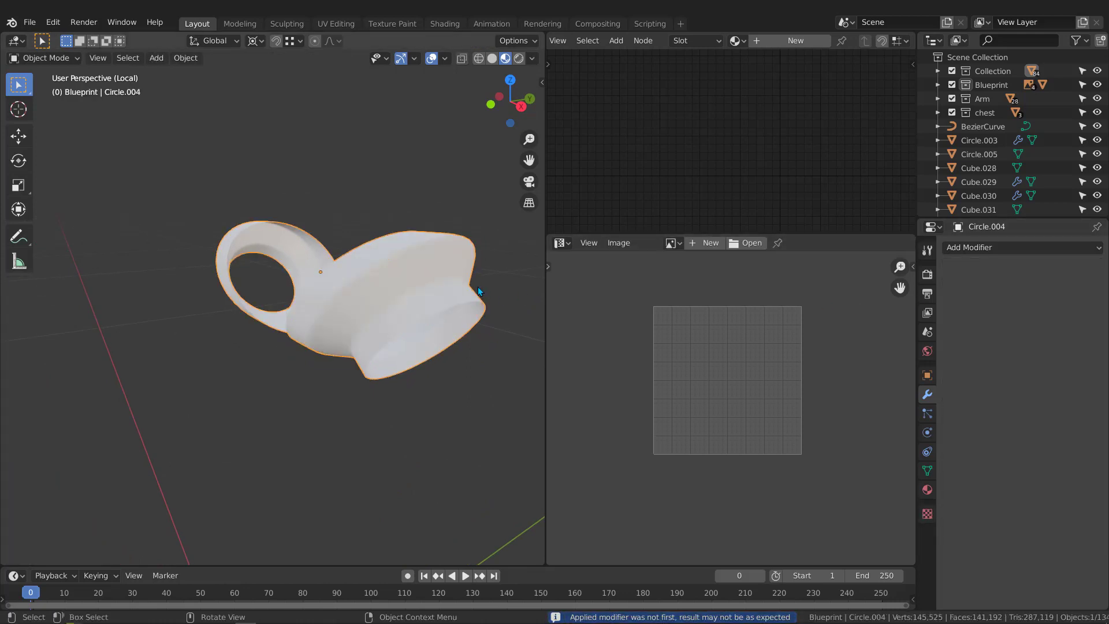
Mark a lengthwise edge loop along the underside of both hip sockets as a seam and check it in wireframe
{"action": "mouse_move", "coordinate": [477, 287]}
{"action": "middle_mouse_down"}
{"action": "mouse_move", "coordinate": [479, 307]}
{"action": "mouse_move", "coordinate": [420, 300]}
{"action": "mouse_move", "coordinate": [447, 161]}
{"action": "middle_mouse_up"}
{"action": "key", "text": "z"}
{"action": "key", "text": "Tab"}
{"action": "scroll", "coordinate": [415, 275], "scroll_direction": "down", "scroll_amount": 1}
{"action": "scroll", "coordinate": [385, 277], "scroll_direction": "up", "scroll_amount": 3}
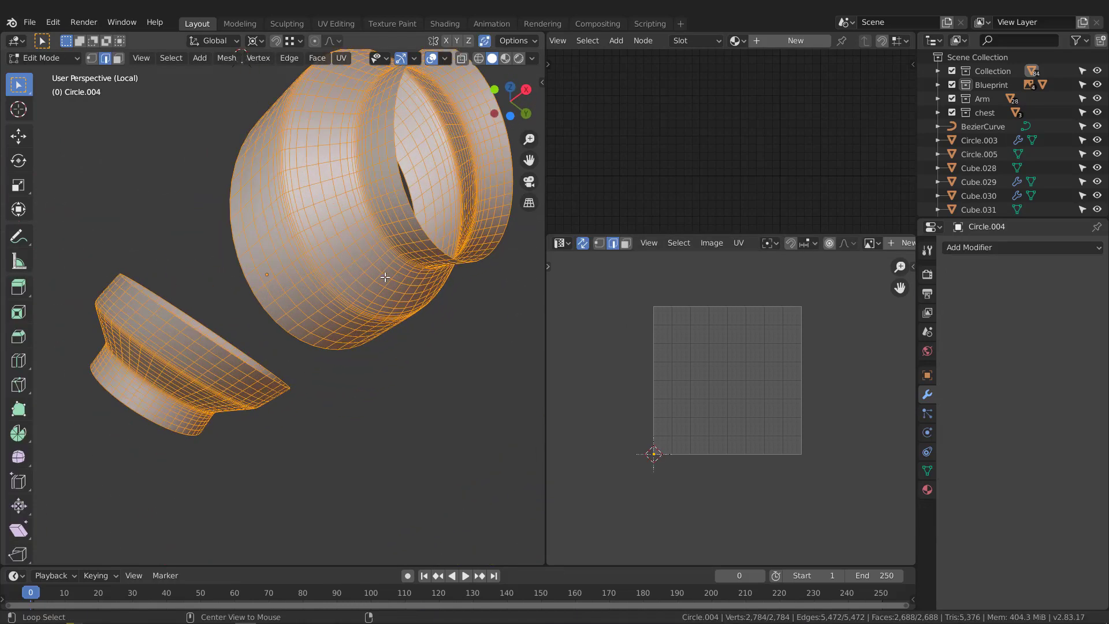
{"action": "left_click", "coordinate": [379, 275], "text": "alt"}
{"action": "middle_click_drag", "start_coordinate": [379, 275], "coordinate": [289, 317]}
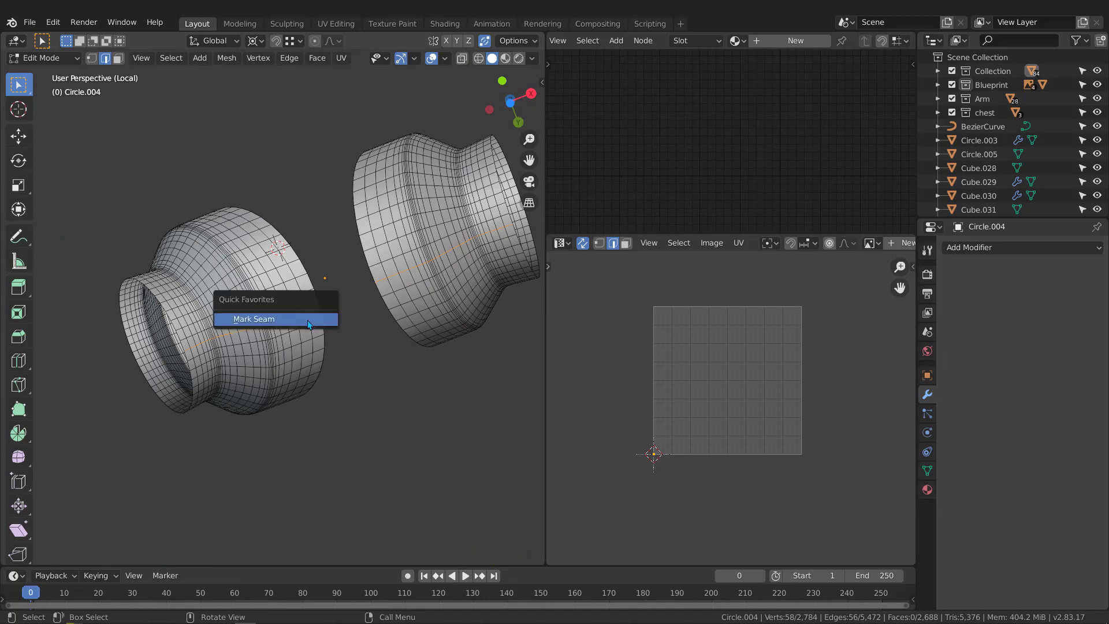
{"action": "mouse_move", "coordinate": [293, 317]}
{"action": "middle_mouse_down"}
{"action": "mouse_move", "coordinate": [307, 399]}
{"action": "mouse_move", "coordinate": [452, 232]}
{"action": "mouse_move", "coordinate": [473, 239]}
{"action": "mouse_move", "coordinate": [406, 241]}
{"action": "mouse_move", "coordinate": [399, 252]}
{"action": "middle_mouse_up"}
{"action": "key", "text": "shift+z"}
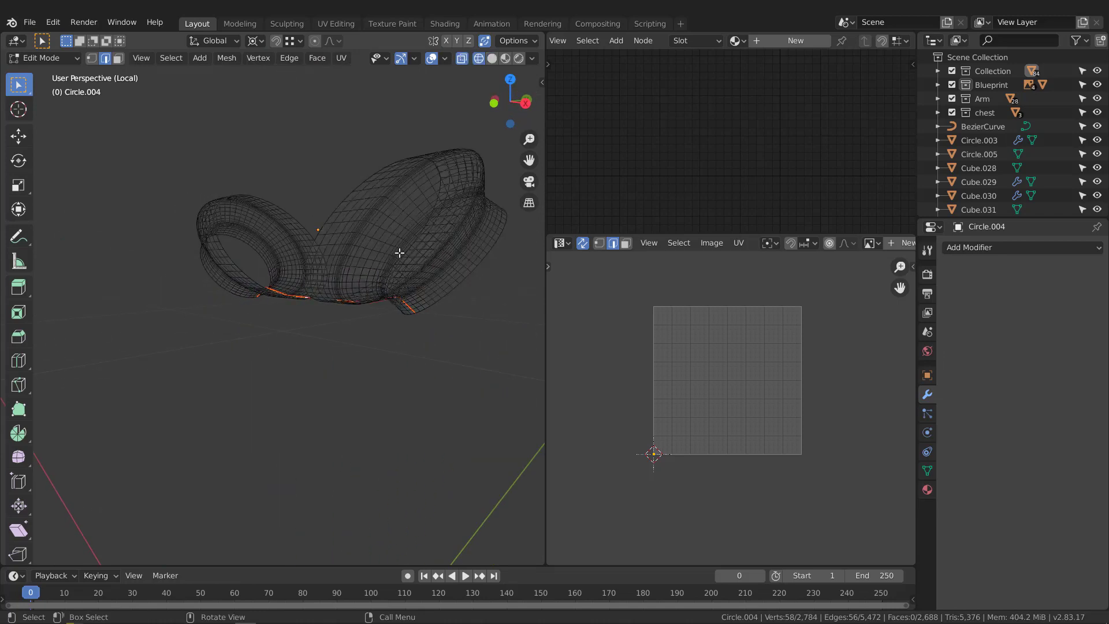
{"action": "middle_click_drag", "start_coordinate": [669, 356], "coordinate": [679, 353]}
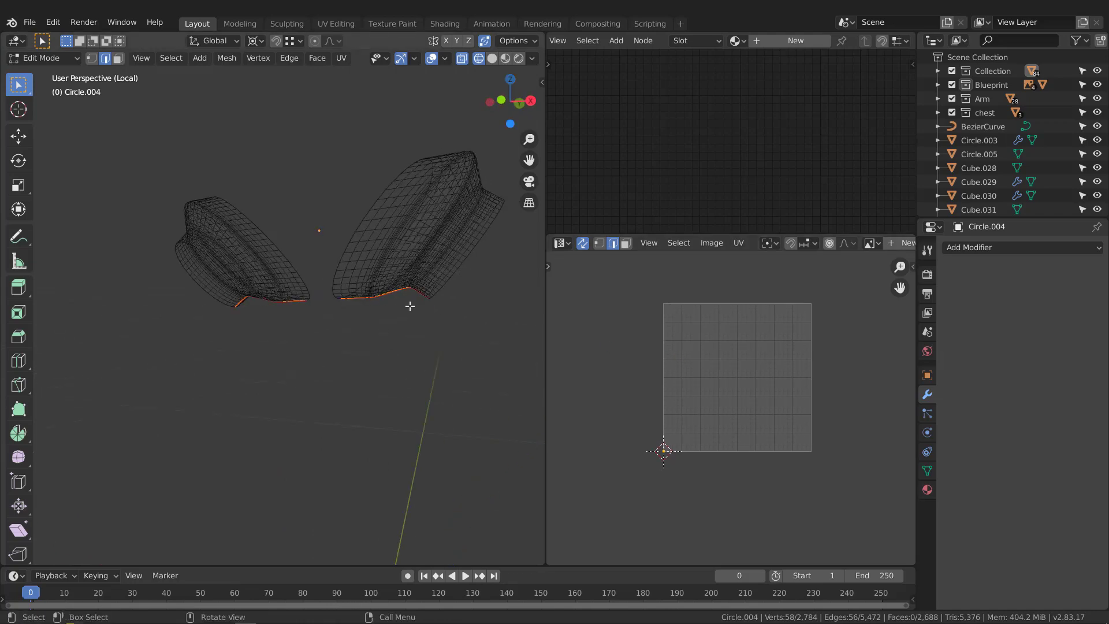
{"action": "left_click", "coordinate": [509, 305]}
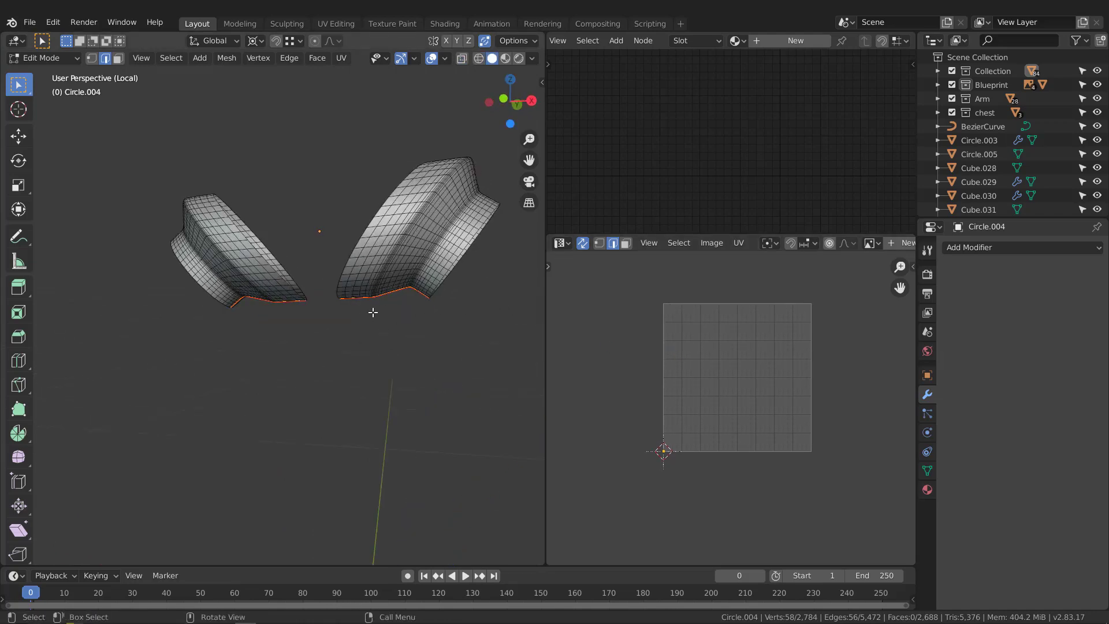
Unwrap all faces of both hip sockets and switch the unwrap method to Angle Based
{"action": "key", "text": "a"}
{"action": "middle_click_drag", "start_coordinate": [768, 348], "coordinate": [747, 369]}
{"action": "key", "text": "u"}
{"action": "left_click", "coordinate": [741, 366]}
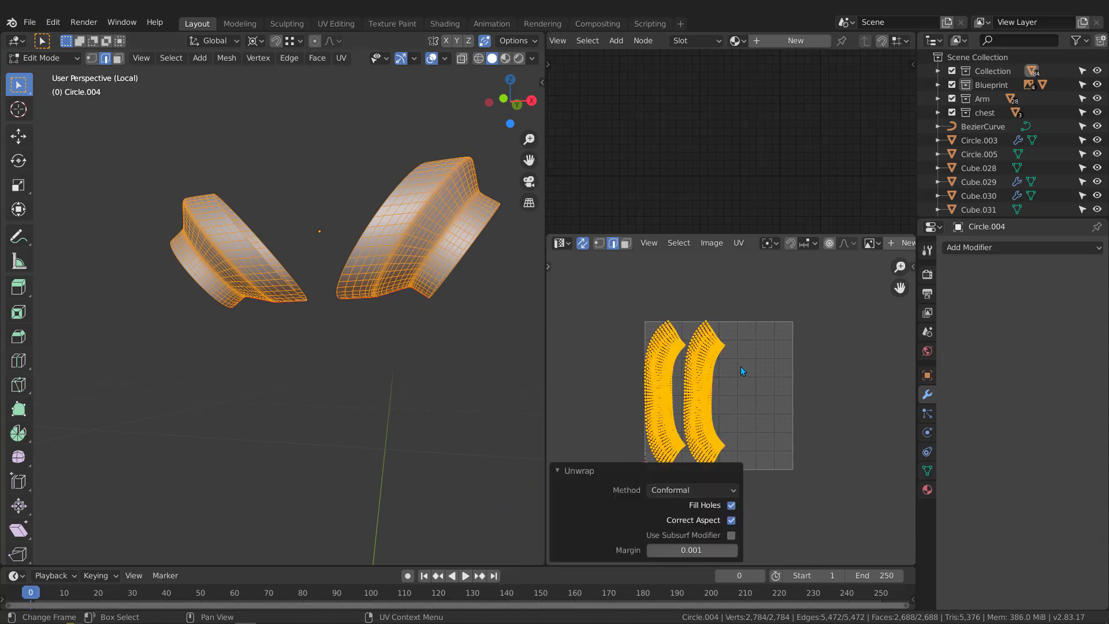
{"action": "scroll", "coordinate": [694, 359], "scroll_direction": "up", "scroll_amount": 3}
{"action": "scroll", "coordinate": [657, 376], "scroll_direction": "down", "scroll_amount": 1}
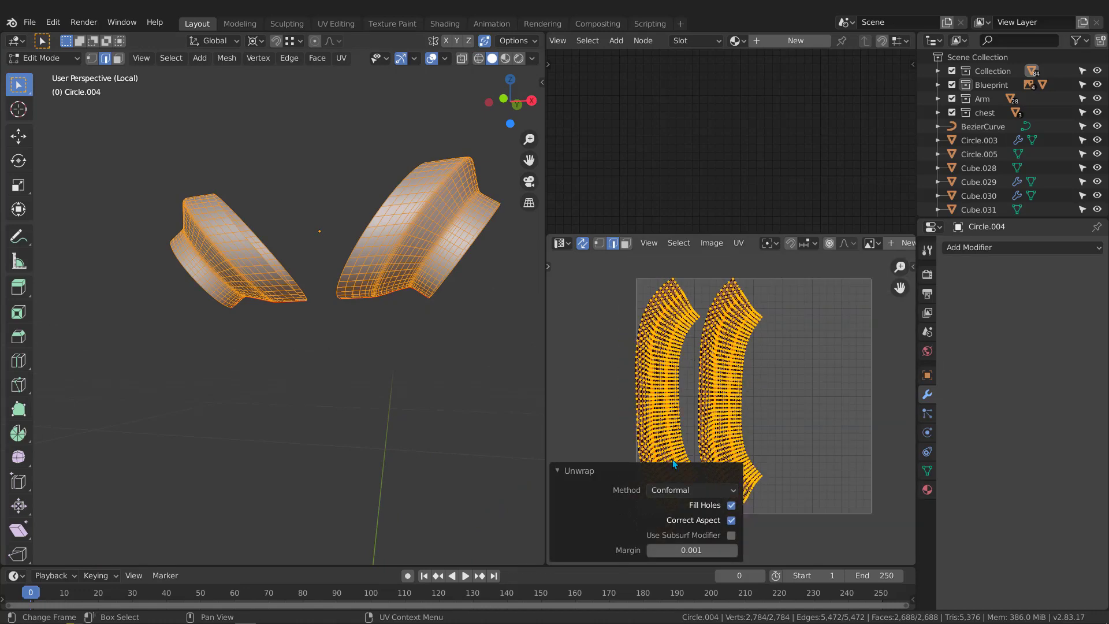
{"action": "left_click", "coordinate": [677, 506]}
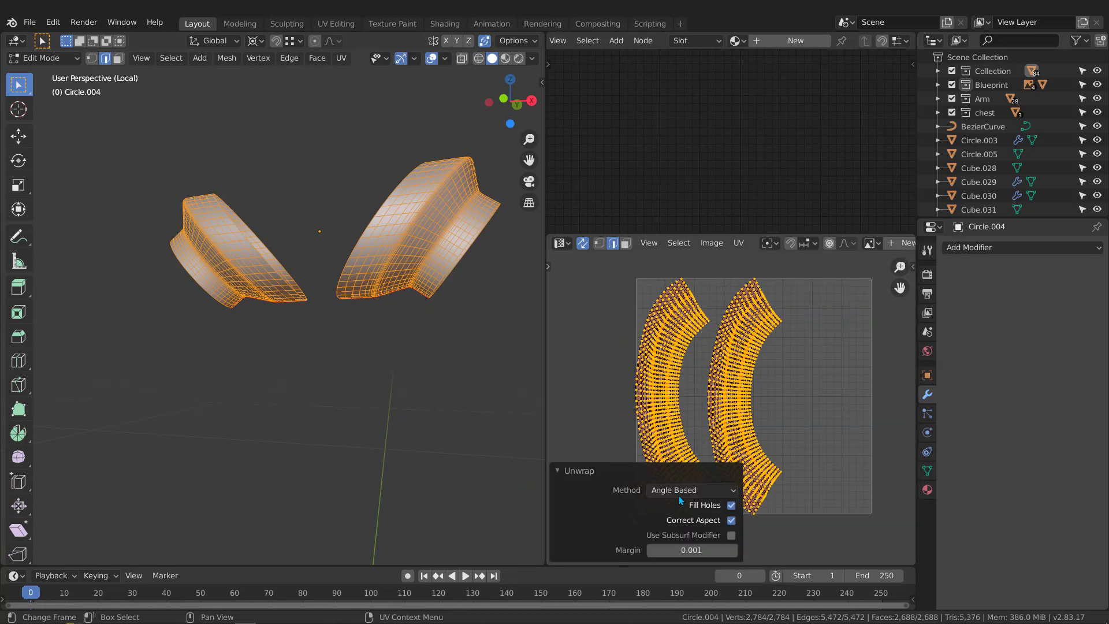
{"action": "scroll", "coordinate": [732, 317], "scroll_direction": "up", "scroll_amount": 1}
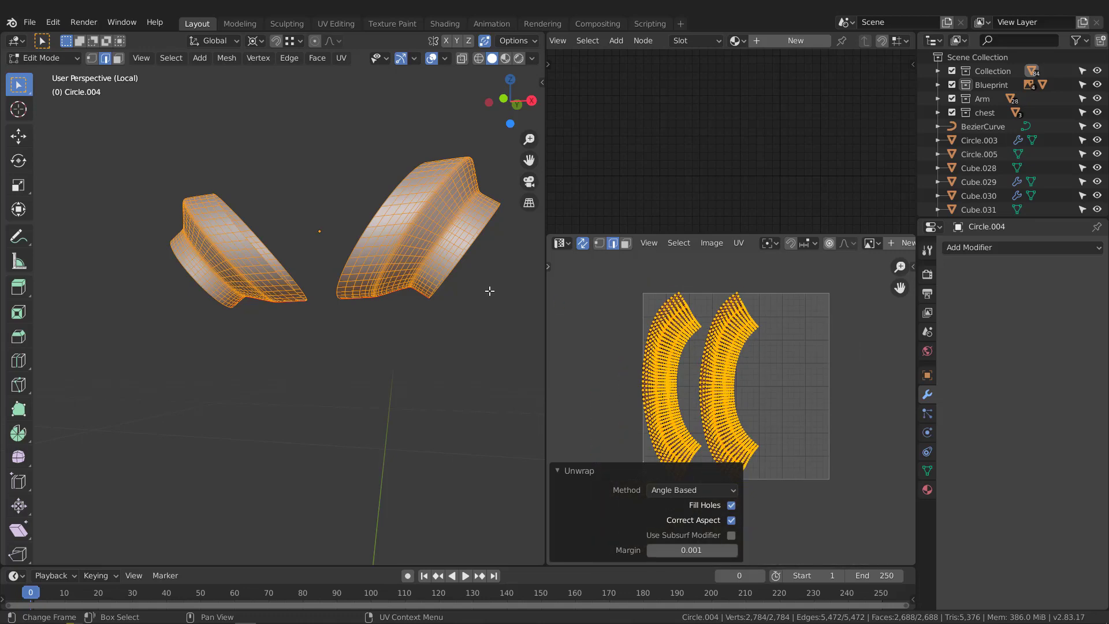
Assign the existing Checker material to the hip sockets and view the pattern in Material Preview
{"action": "middle_click_drag", "start_coordinate": [488, 302], "coordinate": [424, 301]}
{"action": "key", "text": "Tab"}
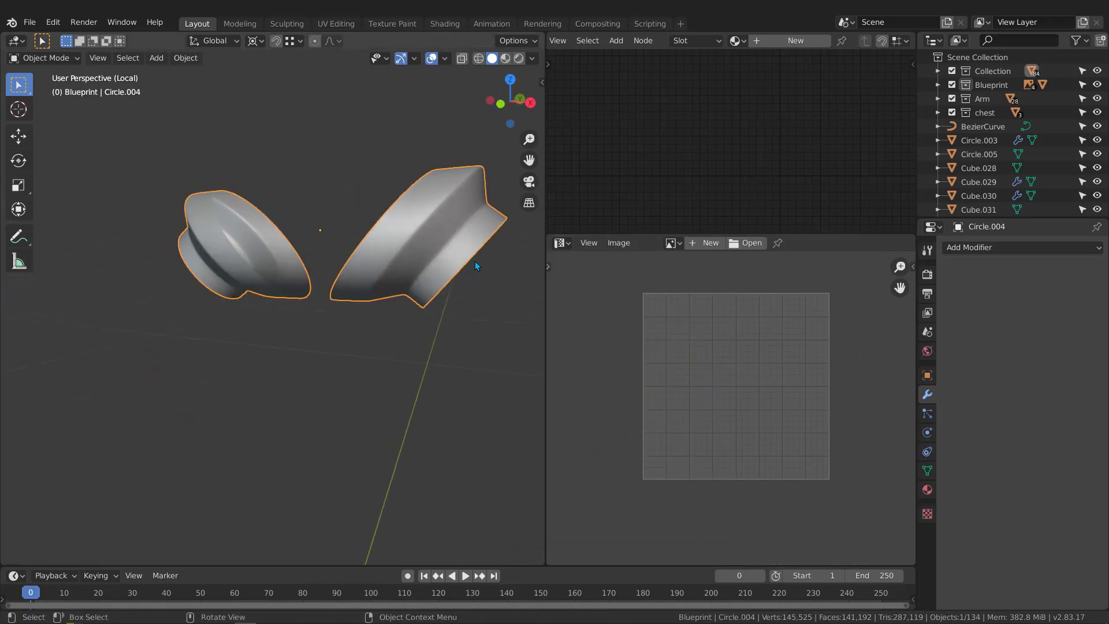
{"action": "left_click", "coordinate": [743, 39]}
{"action": "left_click", "coordinate": [755, 61]}
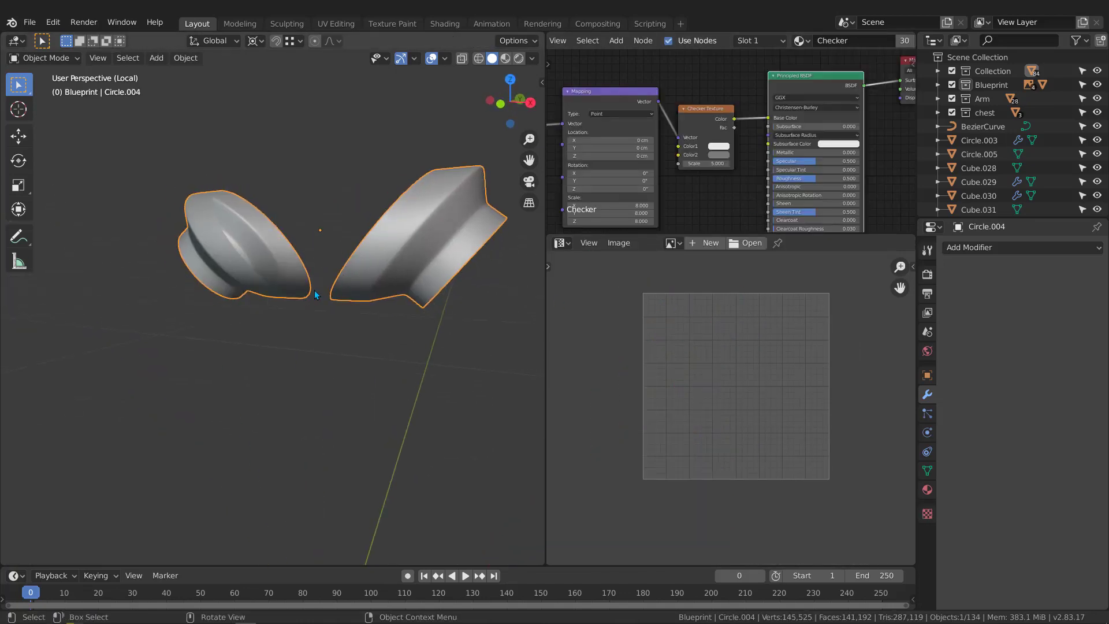
{"action": "key", "text": "z"}
{"action": "middle_click_drag", "start_coordinate": [310, 397], "coordinate": [390, 250]}
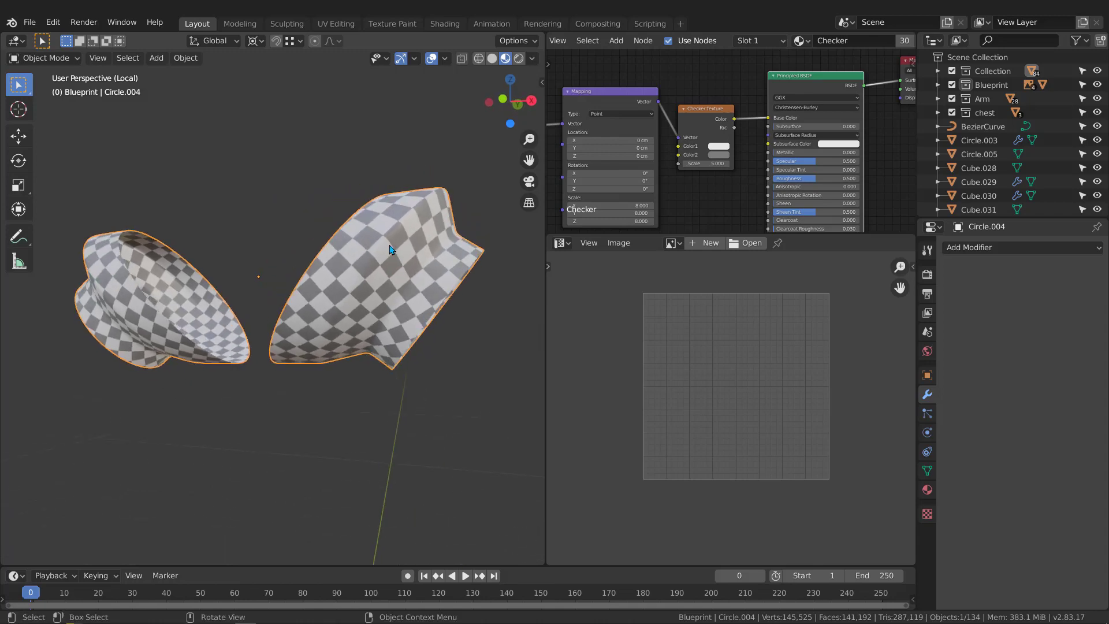
Exit local view and inspect the checker pattern on the hip sockets against the rest of the robot's lower body
{"action": "key", "text": "KP_Divide"}
{"action": "middle_click_drag", "start_coordinate": [345, 313], "coordinate": [308, 298]}
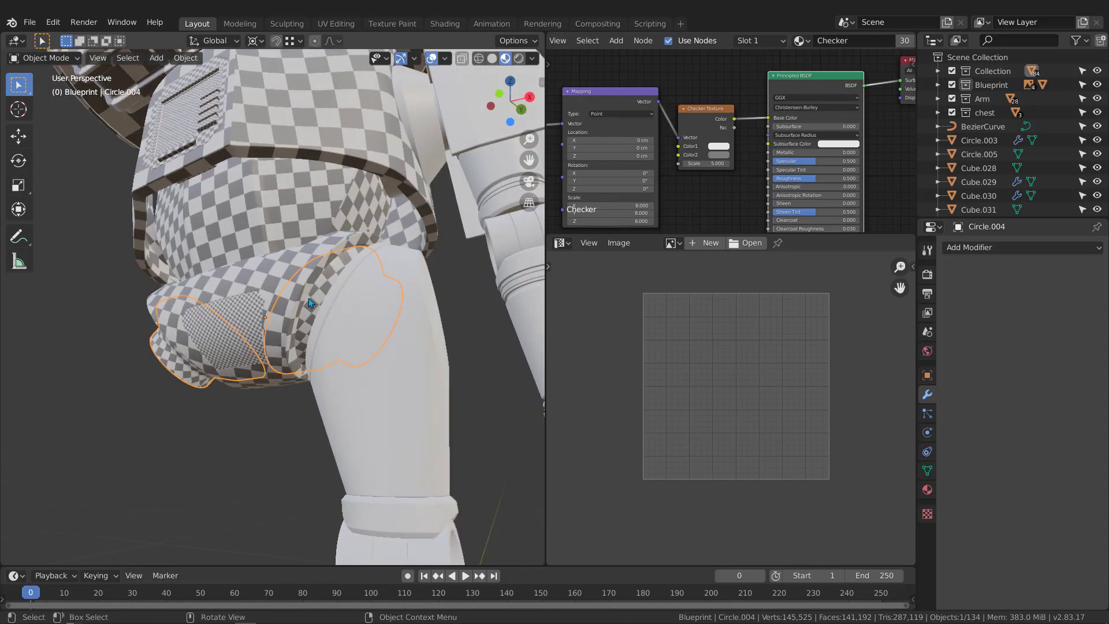
{"action": "scroll", "coordinate": [318, 292], "scroll_direction": "up", "scroll_amount": 2}
{"action": "key", "text": "alt+a"}
{"action": "scroll", "coordinate": [339, 269], "scroll_direction": "up", "scroll_amount": 2}
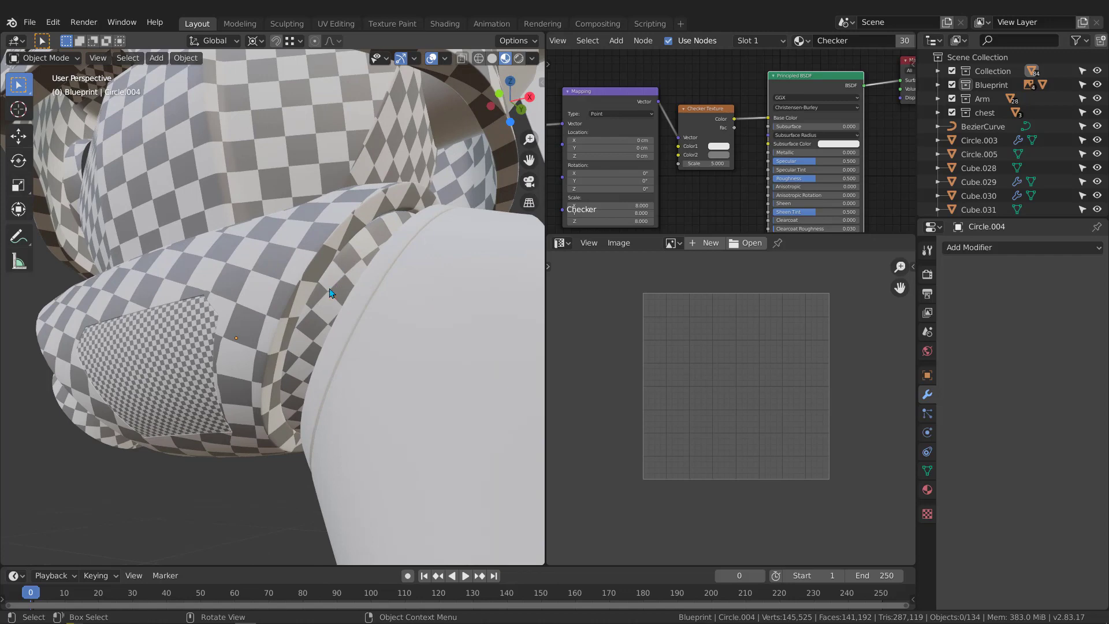
{"action": "middle_click_drag", "start_coordinate": [298, 293], "coordinate": [311, 312]}
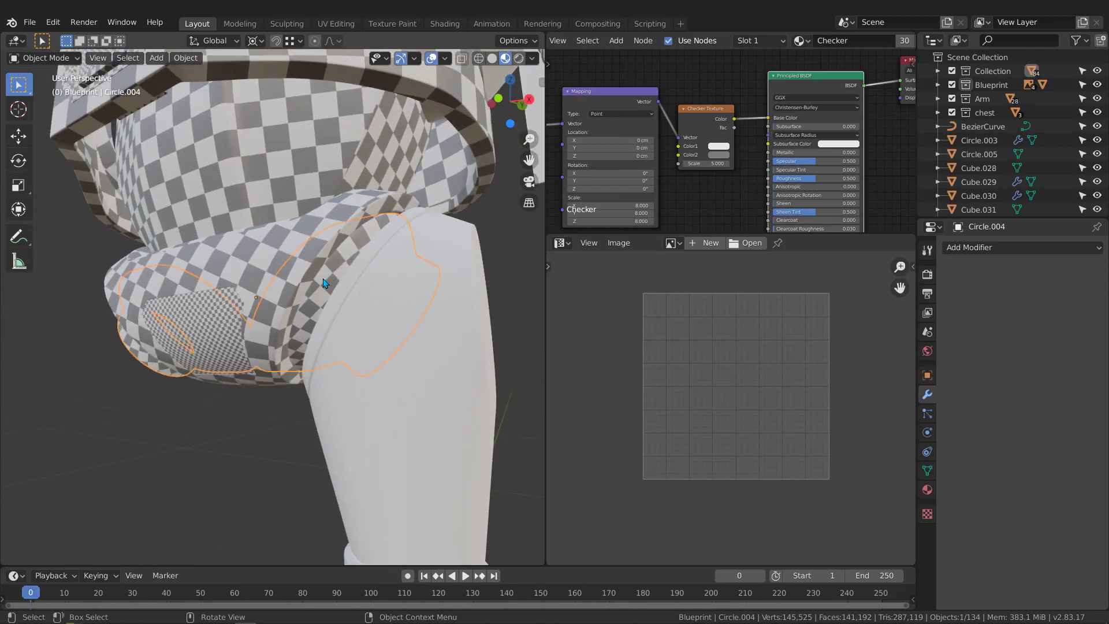
Isolate the shoulder joint cylinder between chest and arm in local view and switch to Solid shading
{"action": "middle_click_drag", "start_coordinate": [338, 268], "coordinate": [357, 176]}
{"action": "scroll", "coordinate": [298, 314], "scroll_direction": "down", "scroll_amount": 3}
{"action": "left_click", "coordinate": [362, 178]}
{"action": "scroll", "coordinate": [366, 179], "scroll_direction": "up", "scroll_amount": 4}
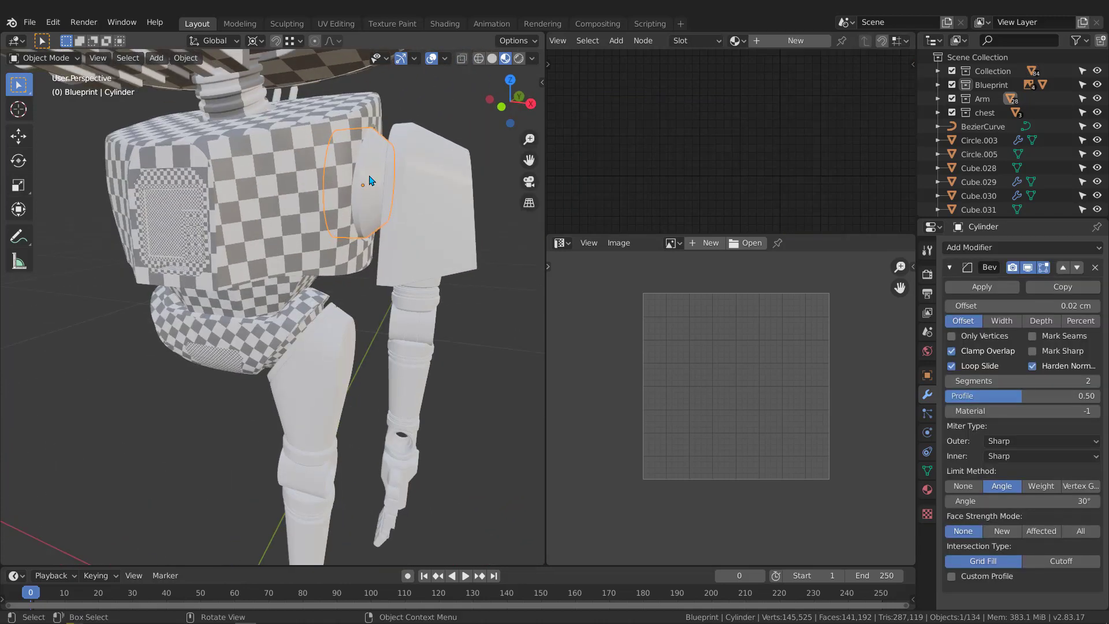
{"action": "key", "text": "KP_Divide"}
{"action": "mouse_move", "coordinate": [363, 195]}
{"action": "middle_mouse_down"}
{"action": "mouse_move", "coordinate": [324, 213]}
{"action": "mouse_move", "coordinate": [392, 223]}
{"action": "mouse_move", "coordinate": [297, 225]}
{"action": "mouse_move", "coordinate": [297, 247]}
{"action": "mouse_move", "coordinate": [431, 258]}
{"action": "mouse_move", "coordinate": [322, 260]}
{"action": "mouse_move", "coordinate": [298, 237]}
{"action": "middle_mouse_up"}
{"action": "left_click", "coordinate": [404, 234]}
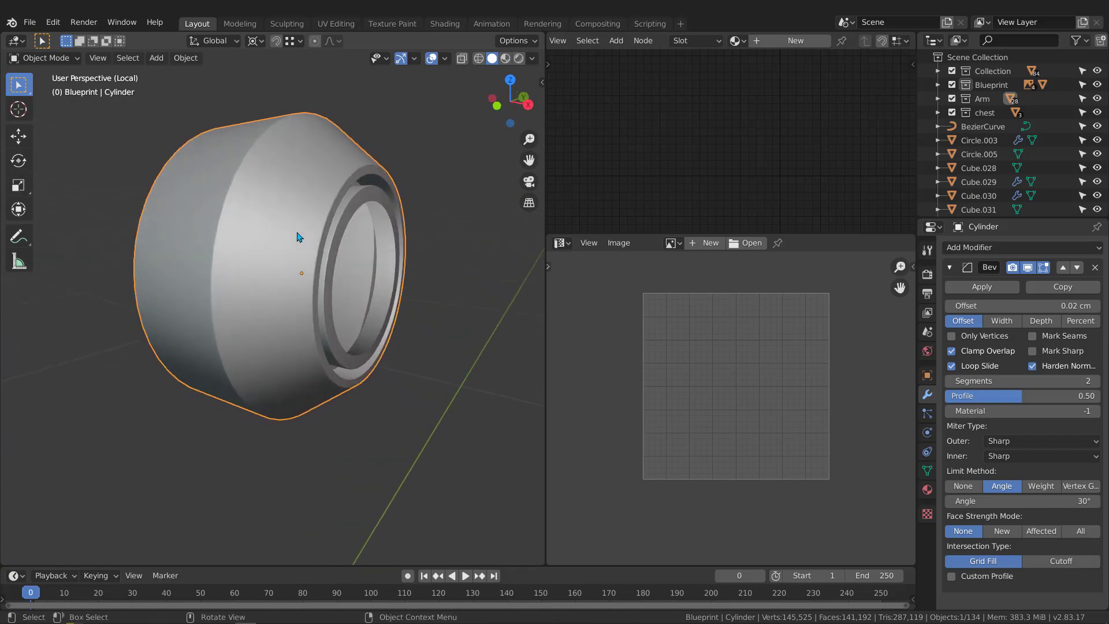
Check on the full robot how far the shoulder joint reaches into the chest, and isolate it again
{"action": "key", "text": "KP_Divide"}
{"action": "mouse_move", "coordinate": [338, 187]}
{"action": "middle_mouse_down"}
{"action": "mouse_move", "coordinate": [211, 214]}
{"action": "mouse_move", "coordinate": [137, 208]}
{"action": "mouse_move", "coordinate": [318, 201]}
{"action": "mouse_move", "coordinate": [327, 177]}
{"action": "middle_mouse_up"}
{"action": "scroll", "coordinate": [327, 176], "scroll_direction": "up", "scroll_amount": 3}
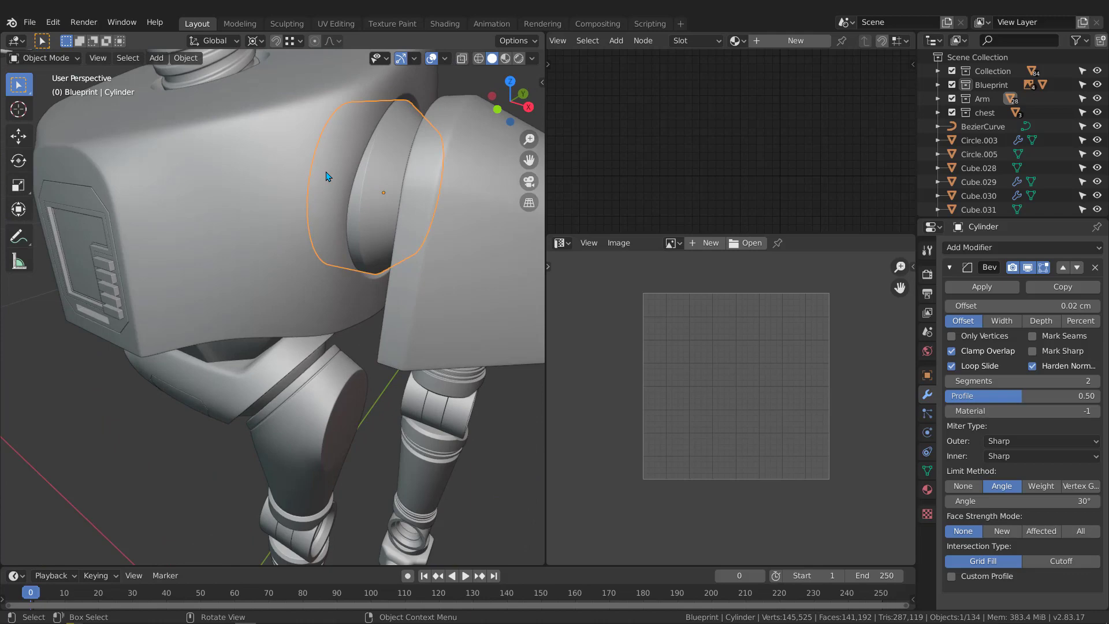
{"action": "key", "text": "KP_Divide"}
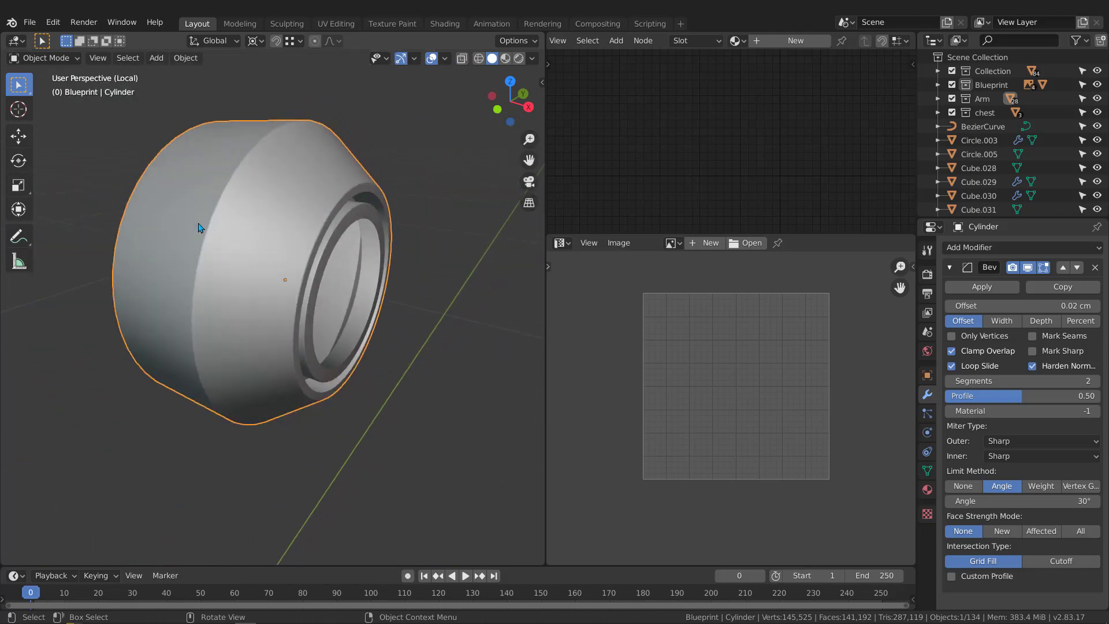
Slide the shoulder joint's rear edge loop toward the front to shorten the part hidden inside the chest
{"action": "key", "text": "Tab"}
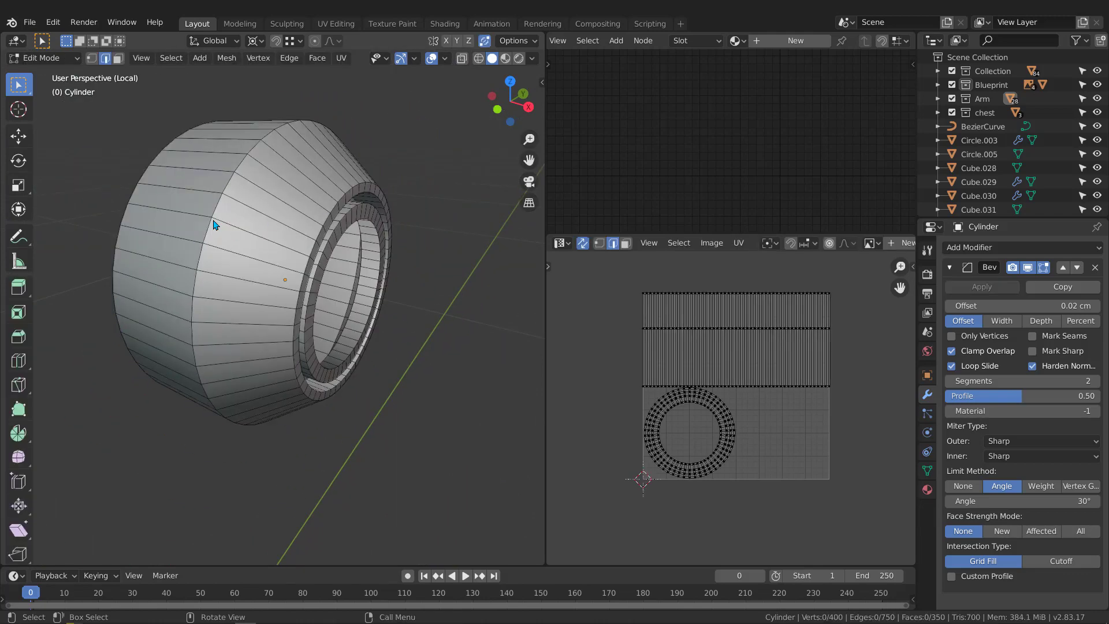
{"action": "left_click", "coordinate": [126, 210], "text": "alt"}
{"action": "middle_click_drag", "start_coordinate": [126, 210], "coordinate": [265, 187]}
{"action": "key", "text": "g"}
{"action": "left_click", "coordinate": [241, 233]}
Review candidate seam loops along and around the shoulder joint, and apply its Bevel modifier
{"action": "scroll", "coordinate": [315, 200], "scroll_direction": "up", "scroll_amount": 2}
{"action": "left_click", "coordinate": [295, 315], "text": "alt"}
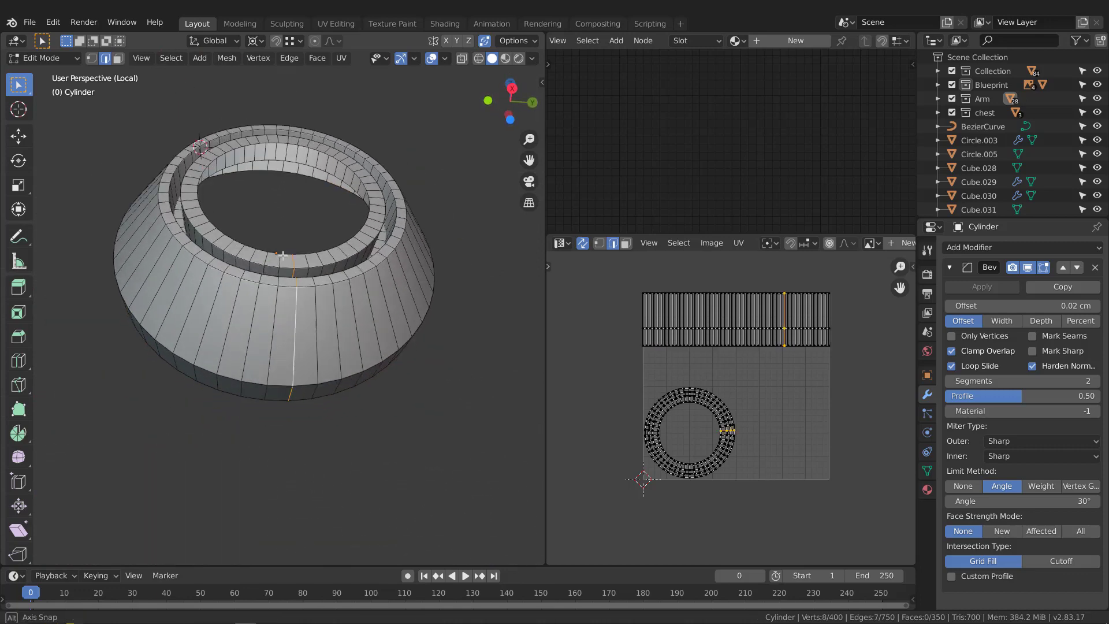
{"action": "scroll", "coordinate": [310, 285], "scroll_direction": "up", "scroll_amount": 2}
{"action": "middle_click_drag", "start_coordinate": [295, 315], "coordinate": [258, 250]}
{"action": "left_click", "coordinate": [271, 295], "text": "alt"}
{"action": "scroll", "coordinate": [271, 295], "scroll_direction": "down", "scroll_amount": 3}
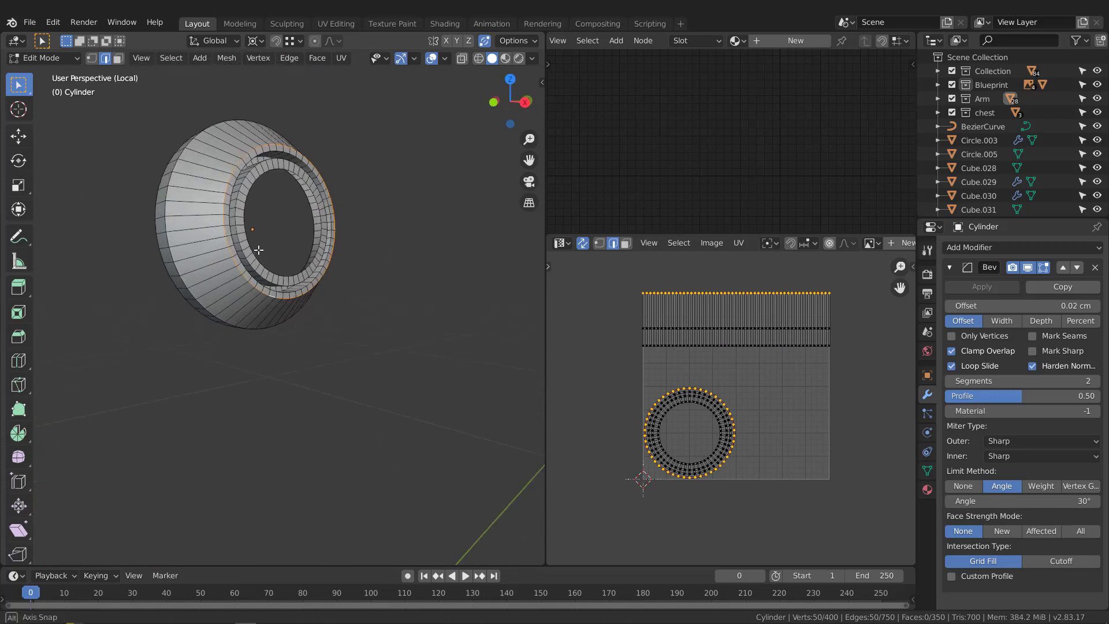
{"action": "key", "text": "Tab"}
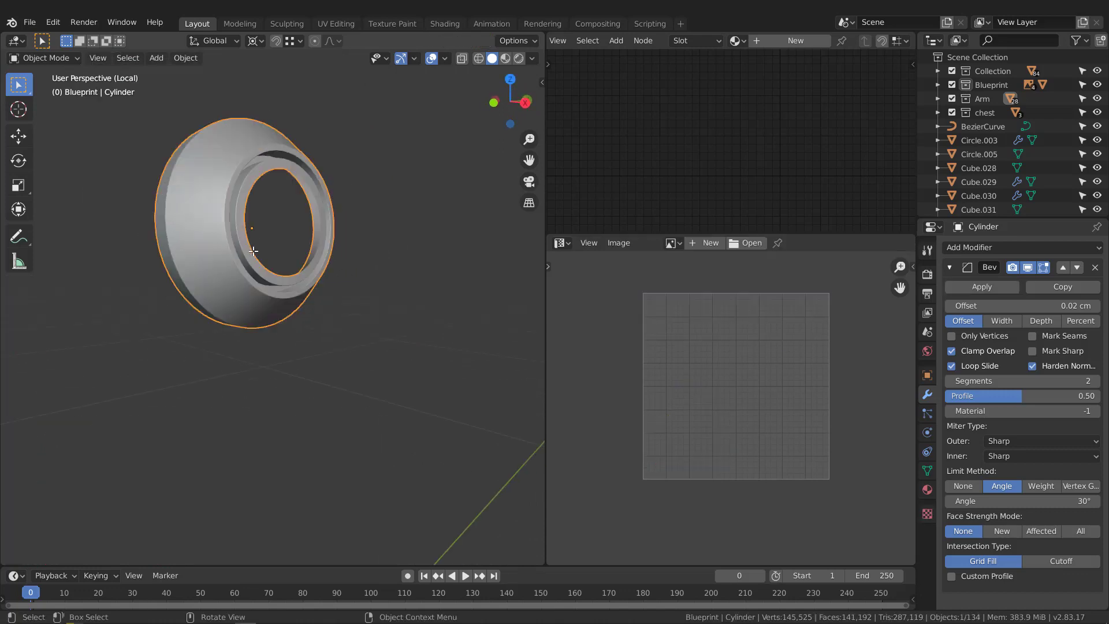
{"action": "left_click", "coordinate": [982, 287]}
Mark the edge loop where the shoulder joint's sloped side meets the front ring as a seam
{"action": "key", "text": "Tab"}
{"action": "scroll", "coordinate": [251, 285], "scroll_direction": "up", "scroll_amount": 5}
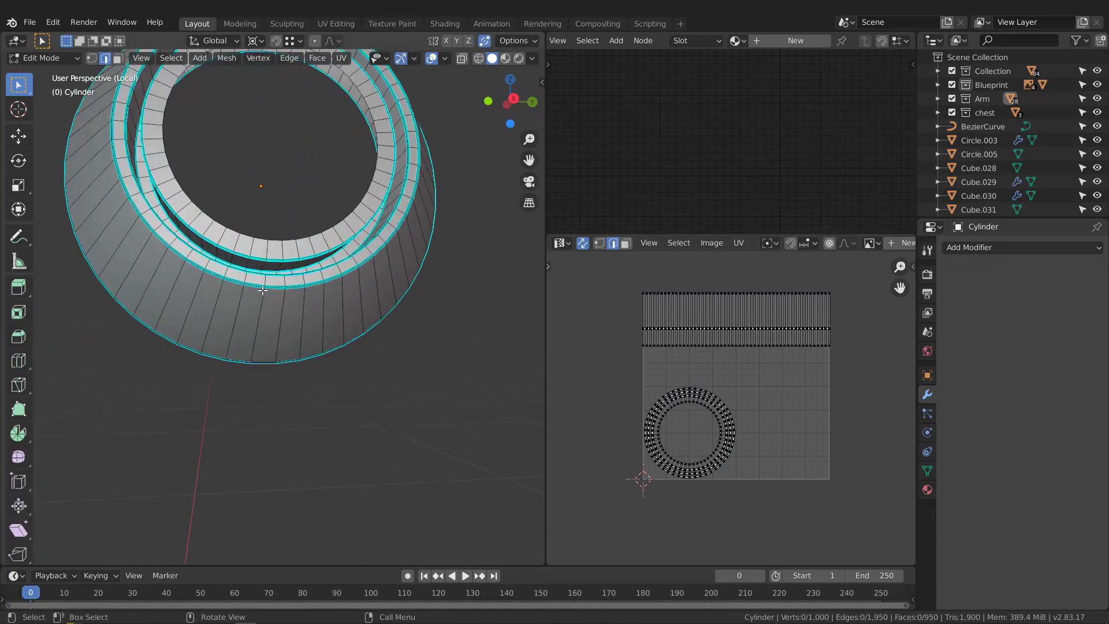
{"action": "left_click", "coordinate": [248, 283], "text": "alt"}
{"action": "scroll", "coordinate": [248, 283], "scroll_direction": "down", "scroll_amount": 2}
{"action": "middle_click_drag", "start_coordinate": [249, 283], "coordinate": [257, 348]}
{"action": "left_click", "coordinate": [257, 265]}
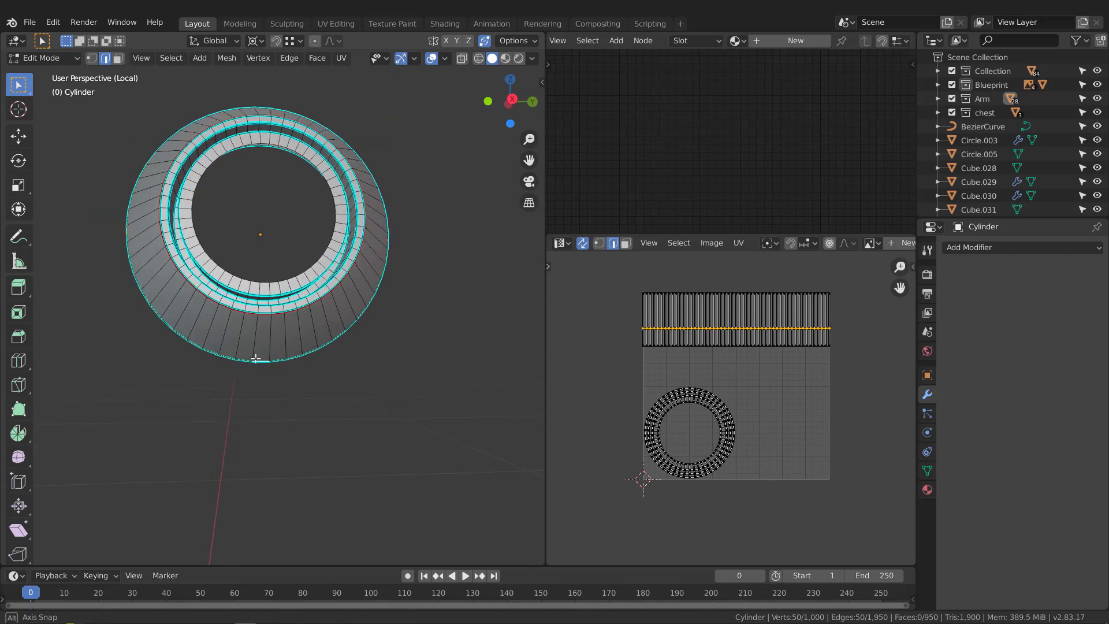
Mark a lengthwise edge loop along the underside of the shoulder joint, running through its grooves, as a seam
{"action": "scroll", "coordinate": [262, 321], "scroll_direction": "up", "scroll_amount": 3}
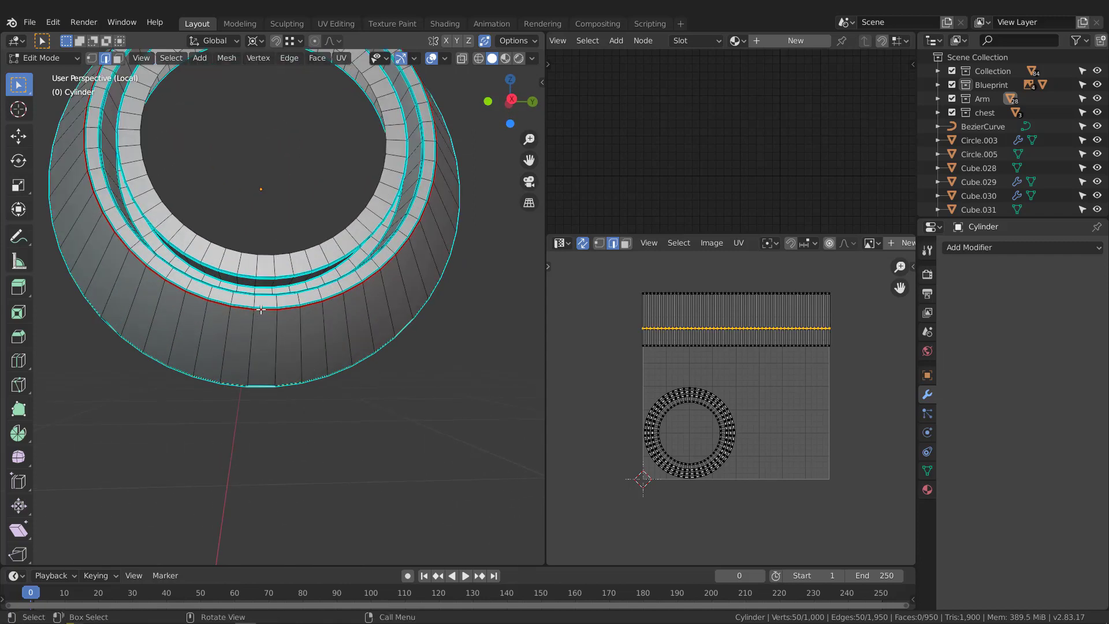
{"action": "scroll", "coordinate": [260, 297], "scroll_direction": "down", "scroll_amount": 3}
{"action": "mouse_move", "coordinate": [260, 296]}
{"action": "middle_mouse_down"}
{"action": "mouse_move", "coordinate": [278, 352]}
{"action": "mouse_move", "coordinate": [275, 263]}
{"action": "mouse_move", "coordinate": [274, 296]}
{"action": "middle_mouse_up"}
{"action": "middle_click_drag", "start_coordinate": [222, 218], "coordinate": [249, 286], "text": "shift"}
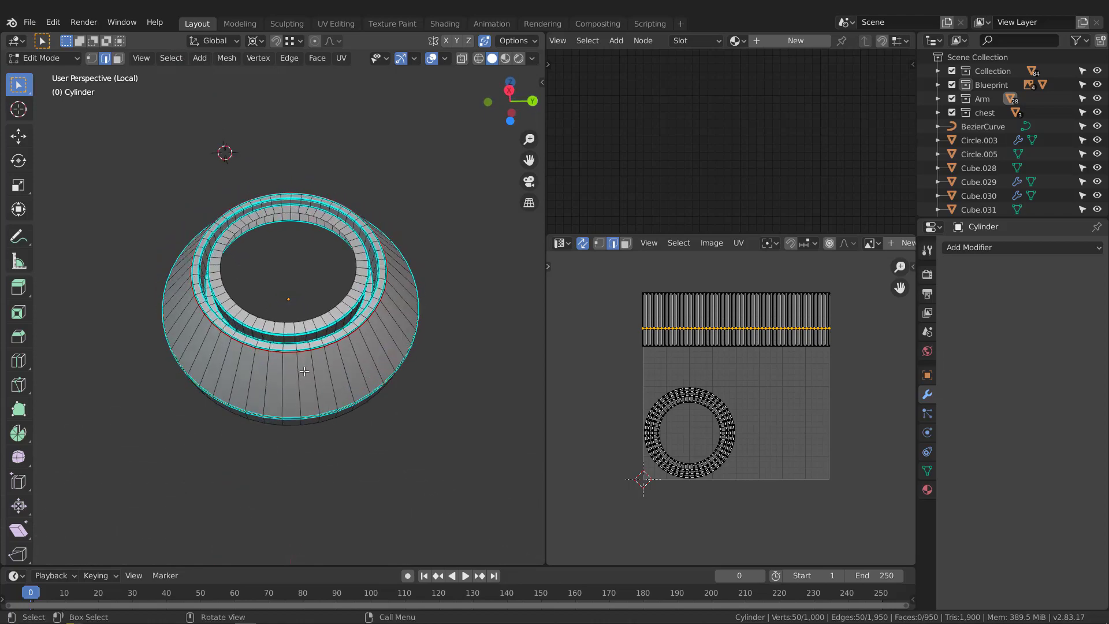
{"action": "scroll", "coordinate": [288, 349], "scroll_direction": "up", "scroll_amount": 2}
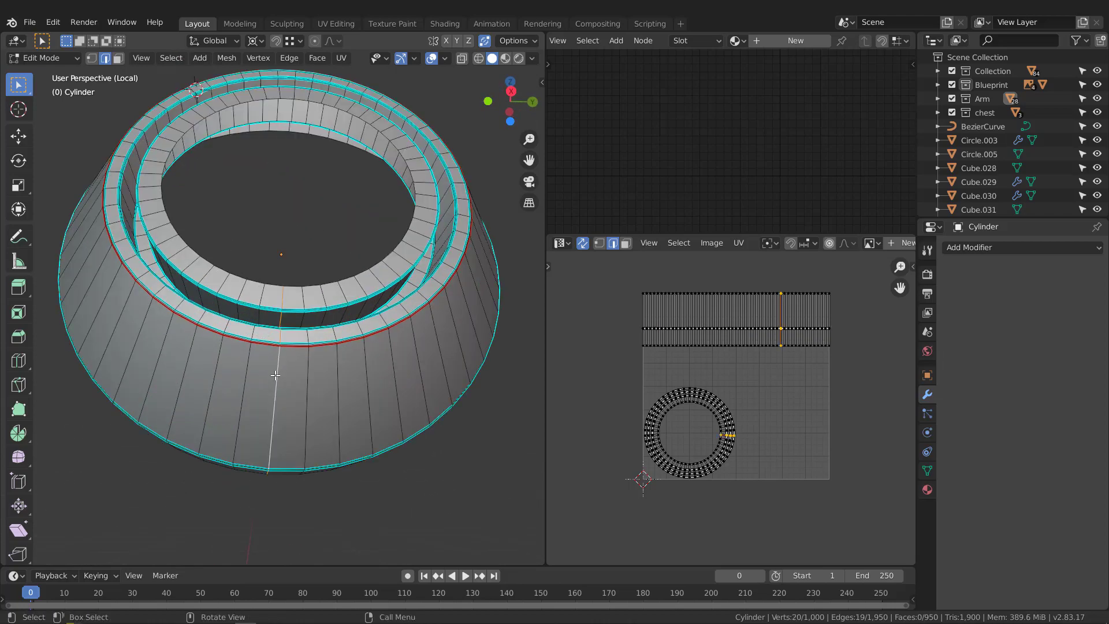
{"action": "mouse_move", "coordinate": [275, 375]}
{"action": "middle_mouse_down"}
{"action": "mouse_move", "coordinate": [281, 333]}
{"action": "mouse_move", "coordinate": [294, 385]}
{"action": "mouse_move", "coordinate": [285, 368]}
{"action": "middle_mouse_up"}
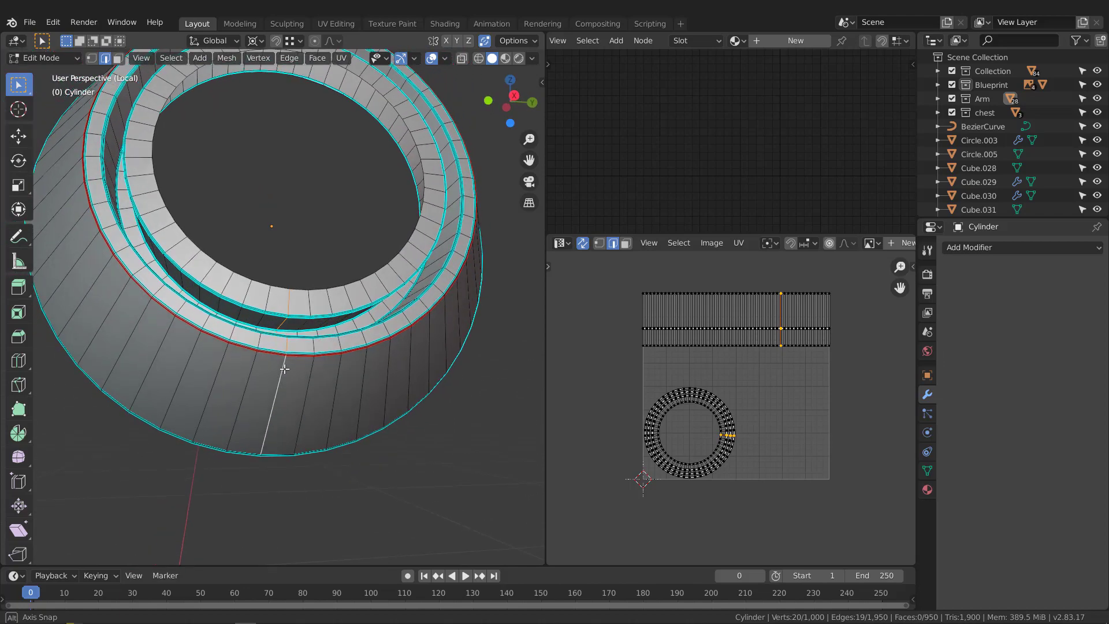
{"action": "scroll", "coordinate": [283, 353], "scroll_direction": "up", "scroll_amount": 4}
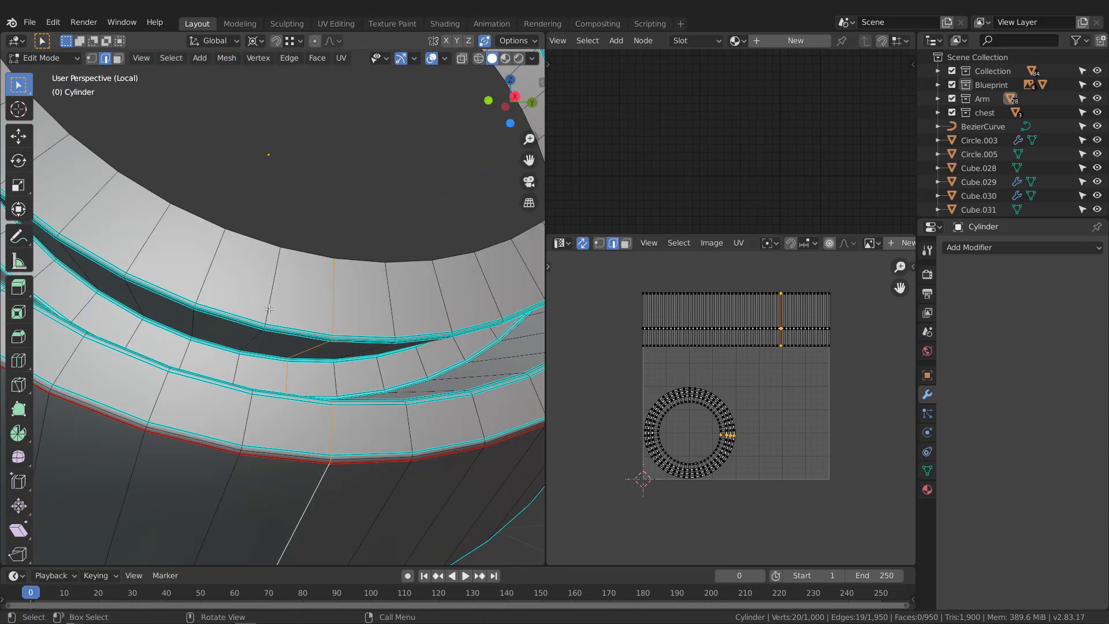
{"action": "middle_click_drag", "start_coordinate": [268, 311], "coordinate": [312, 350]}
{"action": "scroll", "coordinate": [283, 370], "scroll_direction": "down", "scroll_amount": 6}
{"action": "scroll", "coordinate": [259, 279], "scroll_direction": "up", "scroll_amount": 2}
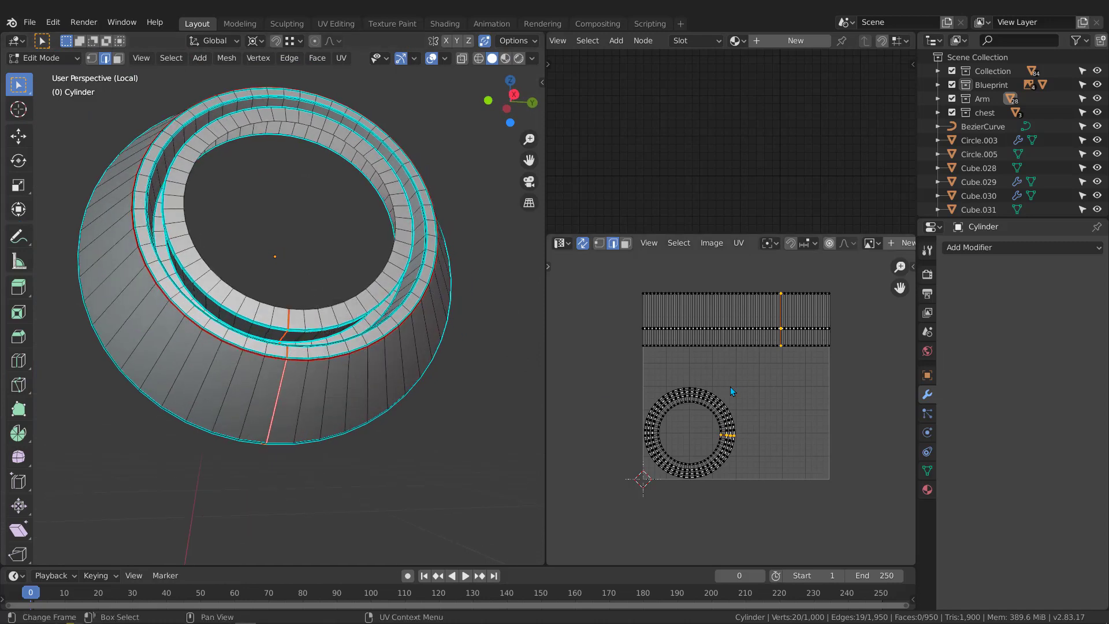
Try to unwrap the shoulder joint with only its lengthwise seam edges selected
{"action": "middle_click_drag", "start_coordinate": [730, 386], "coordinate": [761, 390]}
{"action": "key", "text": "u"}
{"action": "left_click", "coordinate": [748, 385]}
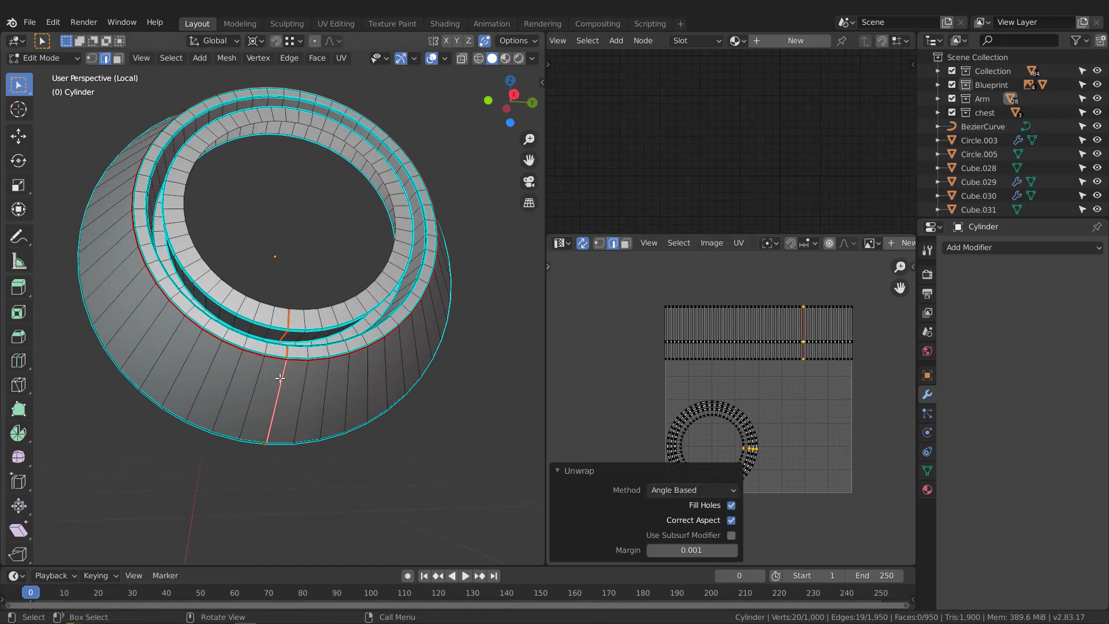
Select all faces of the shoulder joint and unwrap them along the marked seams
{"action": "middle_click_drag", "start_coordinate": [280, 375], "coordinate": [293, 375]}
{"action": "key", "text": "a"}
{"action": "middle_click_drag", "start_coordinate": [752, 432], "coordinate": [762, 430]}
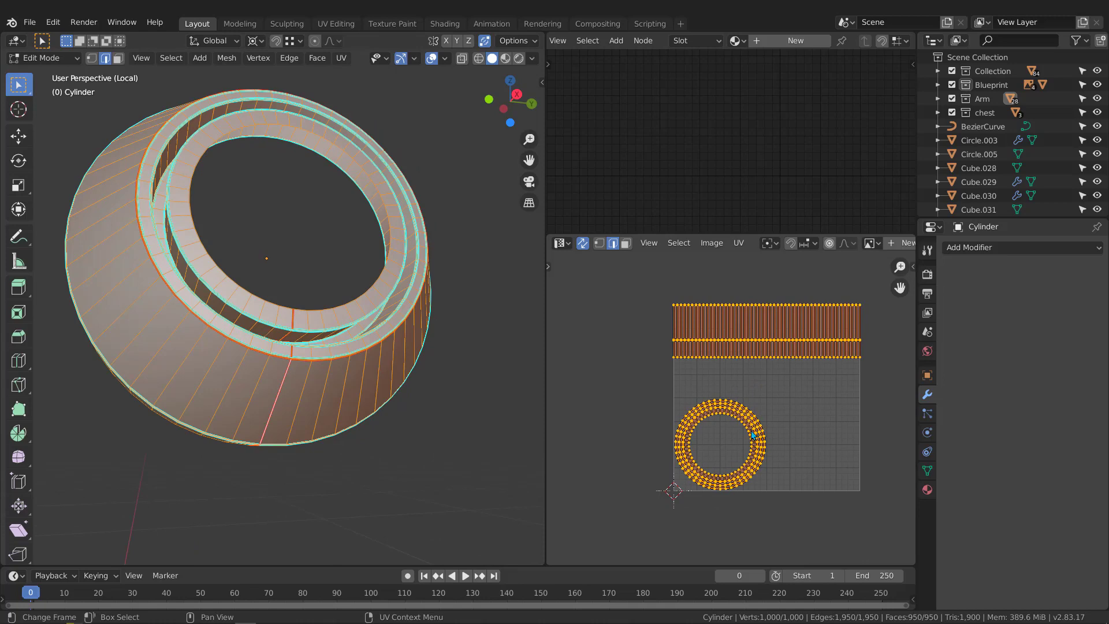
{"action": "key", "text": "u"}
{"action": "left_click", "coordinate": [751, 432]}
{"action": "scroll", "coordinate": [751, 416], "scroll_direction": "up", "scroll_amount": 6}
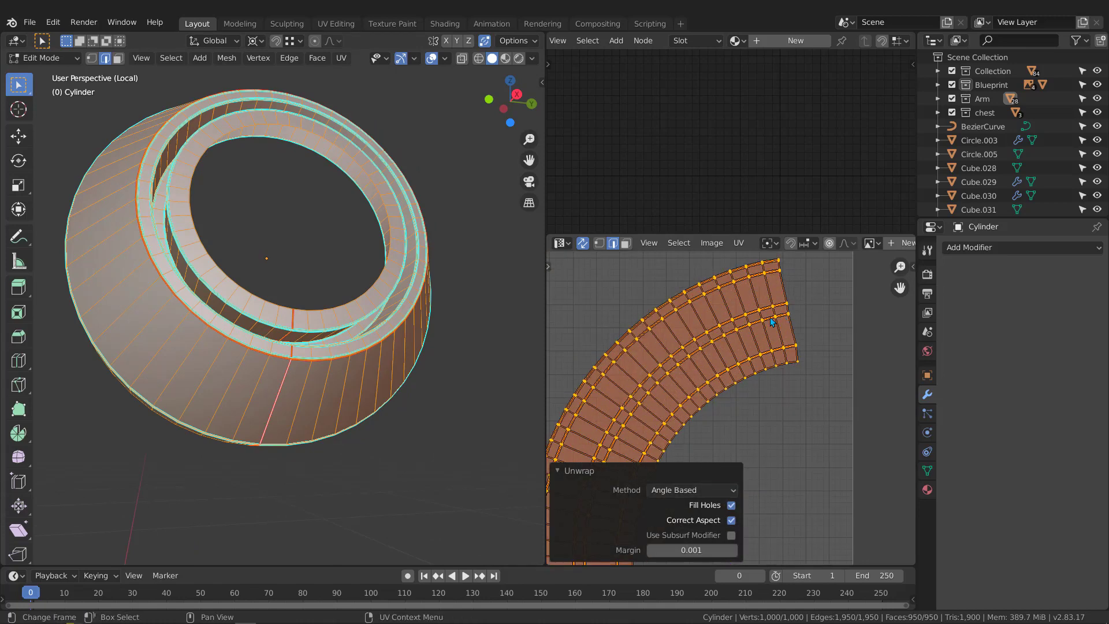
{"action": "scroll", "coordinate": [763, 325], "scroll_direction": "down", "scroll_amount": 4}
Assign the existing Checker material to the shoulder joint and view the pattern in Material Preview
{"action": "middle_click_drag", "start_coordinate": [284, 349], "coordinate": [297, 349]}
{"action": "key", "text": "Tab"}
{"action": "scroll", "coordinate": [297, 348], "scroll_direction": "down", "scroll_amount": 3}
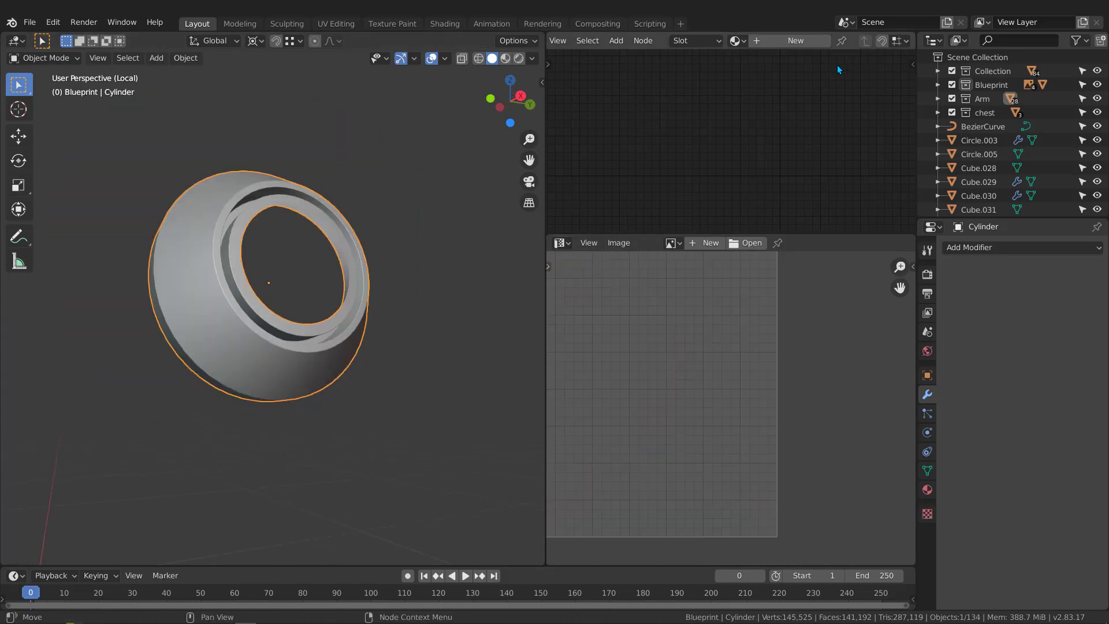
{"action": "left_click", "coordinate": [738, 41]}
{"action": "left_click", "coordinate": [765, 61]}
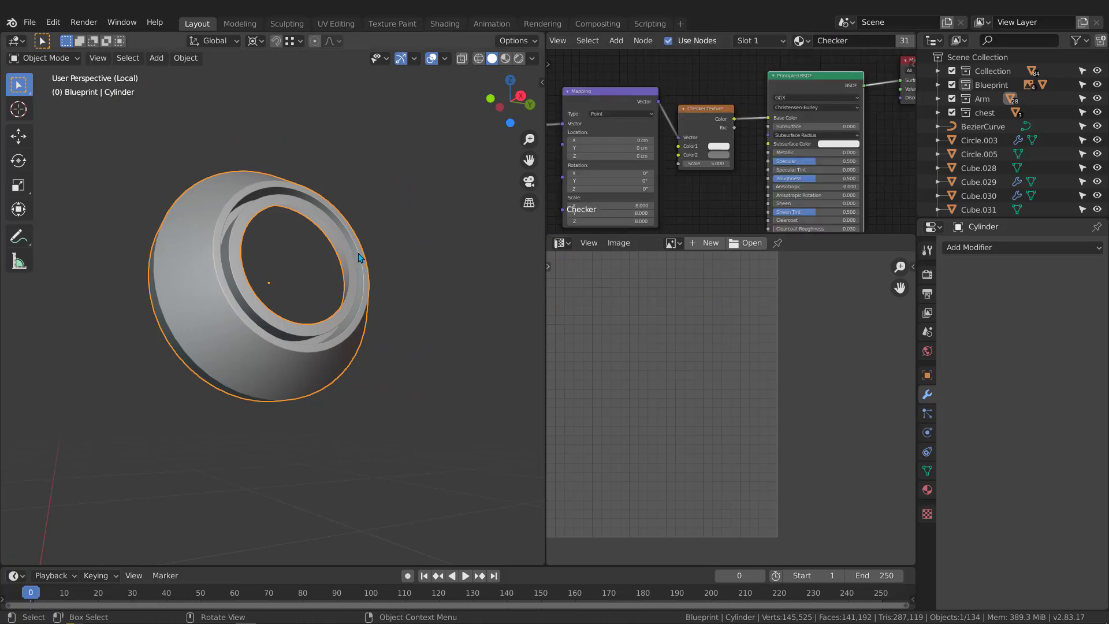
{"action": "middle_click_drag", "start_coordinate": [359, 258], "coordinate": [330, 348]}
{"action": "key", "text": "z"}
{"action": "middle_click_drag", "start_coordinate": [322, 298], "coordinate": [302, 216]}
{"action": "key", "text": "Tab"}
{"action": "key", "text": "Tab"}
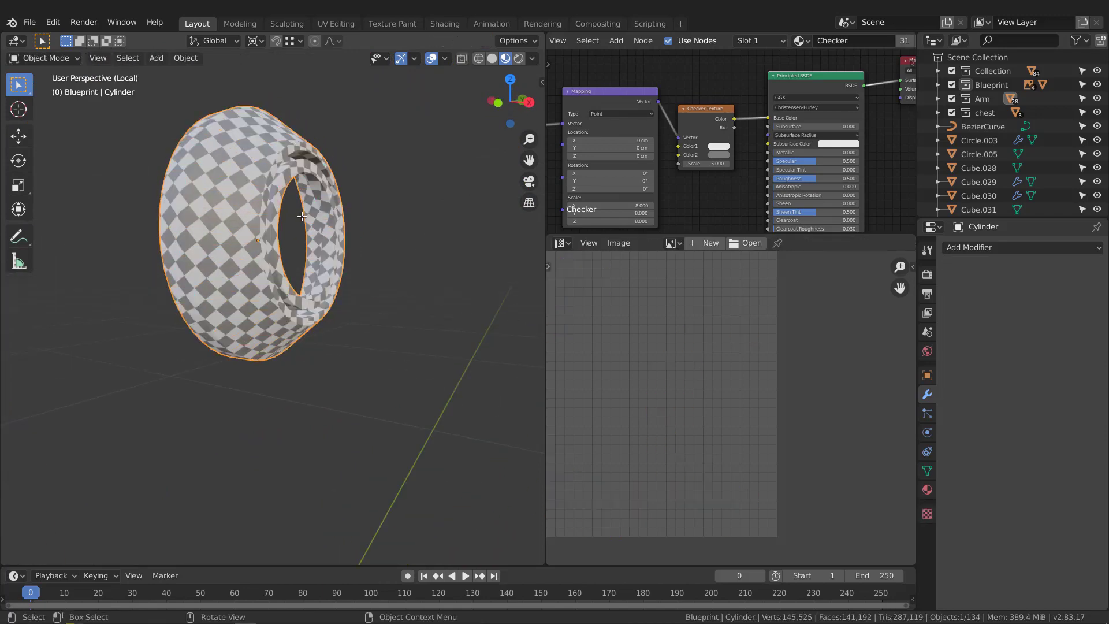
Isolate the shoulder armor plate in local view with Solid shading and apply its Subdivision modifier
{"action": "key", "text": "KP_Divide"}
{"action": "scroll", "coordinate": [375, 216], "scroll_direction": "down", "scroll_amount": 3}
{"action": "mouse_move", "coordinate": [377, 216]}
{"action": "middle_mouse_down"}
{"action": "mouse_move", "coordinate": [302, 217]}
{"action": "mouse_move", "coordinate": [355, 238]}
{"action": "mouse_move", "coordinate": [273, 259]}
{"action": "mouse_move", "coordinate": [442, 238]}
{"action": "middle_mouse_up"}
{"action": "scroll", "coordinate": [317, 219], "scroll_direction": "down", "scroll_amount": 3}
{"action": "scroll", "coordinate": [273, 259], "scroll_direction": "up", "scroll_amount": 3}
{"action": "left_click", "coordinate": [308, 241]}
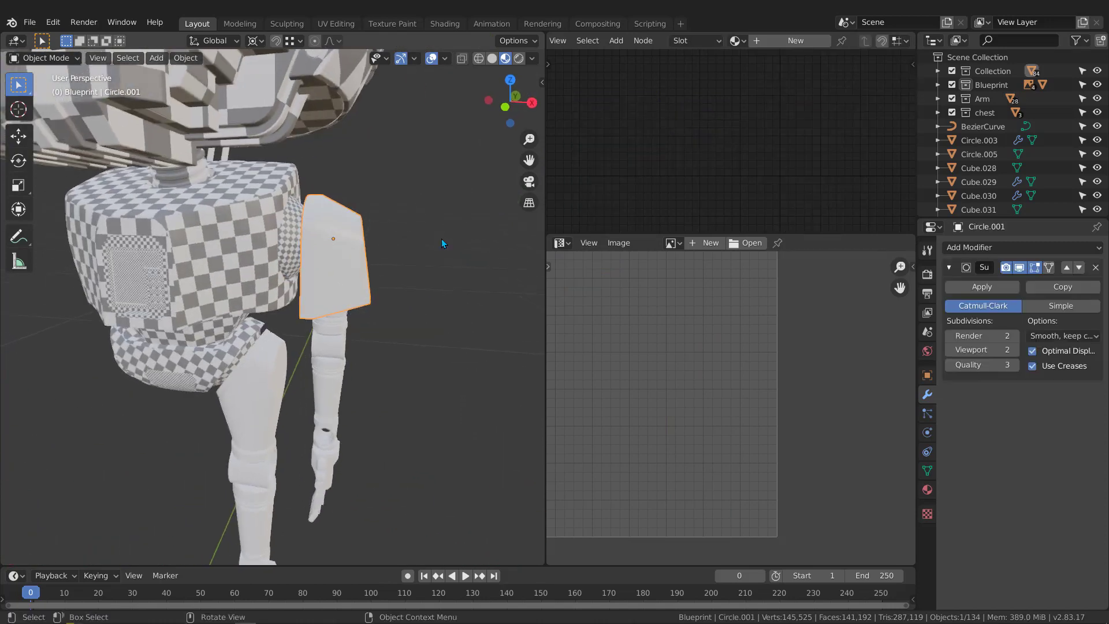
{"action": "key", "text": "z"}
{"action": "key", "text": "KP_Divide"}
{"action": "scroll", "coordinate": [359, 249], "scroll_direction": "down", "scroll_amount": 2}
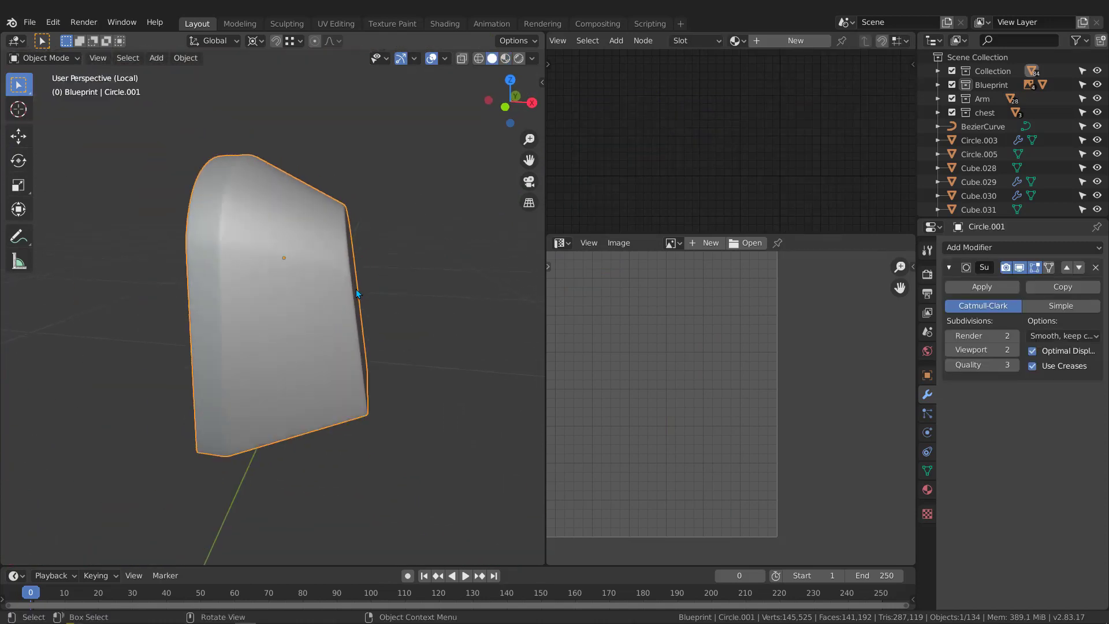
{"action": "left_click", "coordinate": [982, 287]}
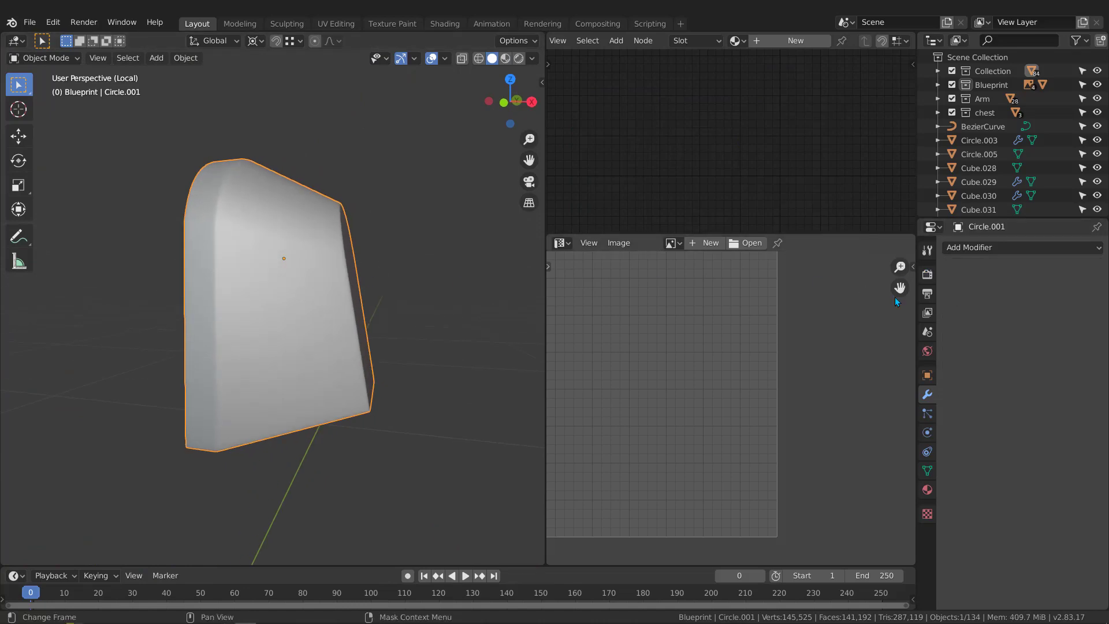
Mark the short row of edges across the rim thickness at one corner of the shoulder plate as a seam
{"action": "middle_click_drag", "start_coordinate": [509, 254], "coordinate": [407, 251]}
{"action": "key", "text": "Tab"}
{"action": "middle_click_drag", "start_coordinate": [302, 291], "coordinate": [327, 208]}
{"action": "scroll", "coordinate": [231, 260], "scroll_direction": "up", "scroll_amount": 5}
{"action": "scroll", "coordinate": [183, 319], "scroll_direction": "down", "scroll_amount": 4}
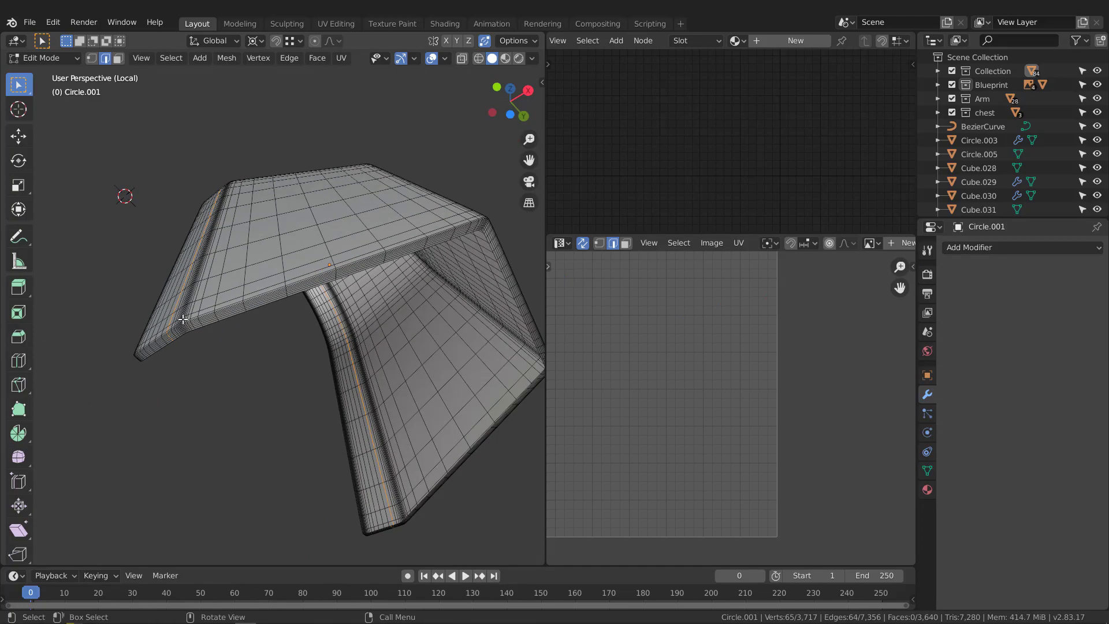
{"action": "middle_click_drag", "start_coordinate": [183, 319], "coordinate": [356, 340]}
{"action": "scroll", "coordinate": [357, 339], "scroll_direction": "up", "scroll_amount": 5}
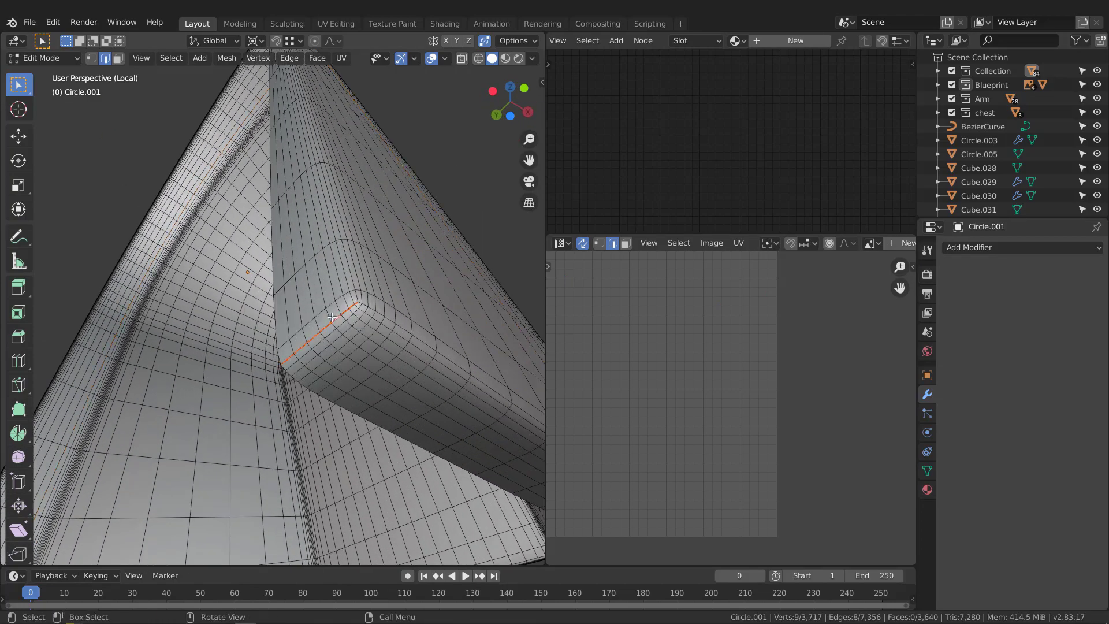
{"action": "scroll", "coordinate": [333, 317], "scroll_direction": "down", "scroll_amount": 6}
{"action": "middle_click_drag", "start_coordinate": [332, 317], "coordinate": [234, 278]}
Maximize the 3D viewport and mark the short edge row across the rim at another shoulder plate corner as a seam
{"action": "scroll", "coordinate": [414, 219], "scroll_direction": "down", "scroll_amount": 3}
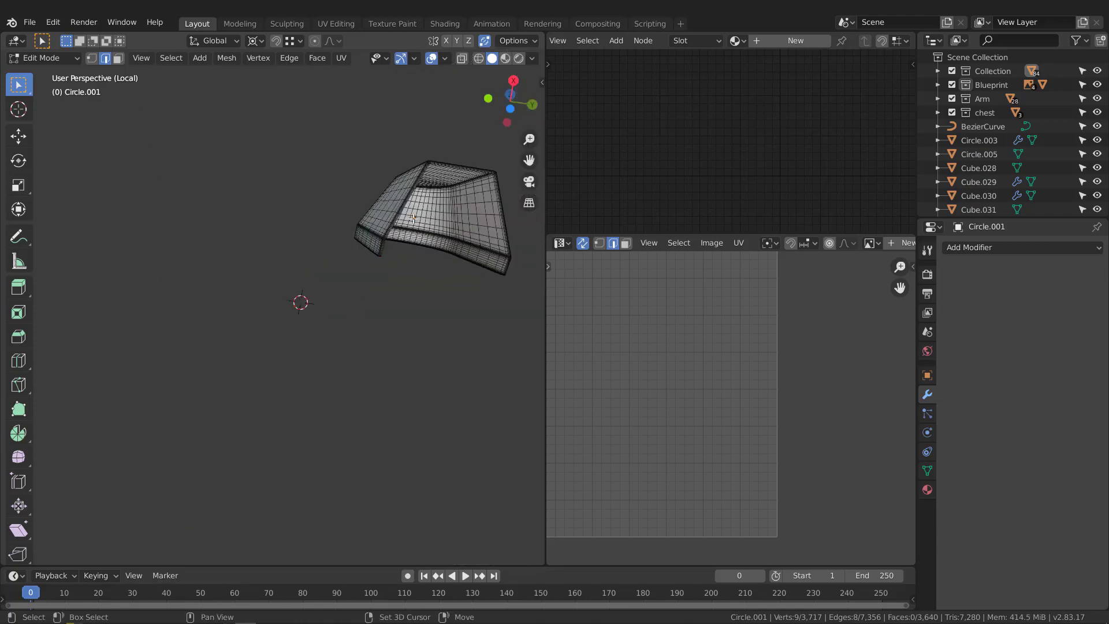
{"action": "middle_click_drag", "start_coordinate": [413, 218], "coordinate": [413, 289]}
{"action": "scroll", "coordinate": [414, 290], "scroll_direction": "up", "scroll_amount": 4}
{"action": "left_click", "coordinate": [335, 374]}
{"action": "middle_click_drag", "start_coordinate": [421, 328], "coordinate": [315, 301]}
{"action": "scroll", "coordinate": [312, 299], "scroll_direction": "up", "scroll_amount": 4}
{"action": "scroll", "coordinate": [311, 298], "scroll_direction": "down", "scroll_amount": 1}
{"action": "scroll", "coordinate": [296, 288], "scroll_direction": "down", "scroll_amount": 3}
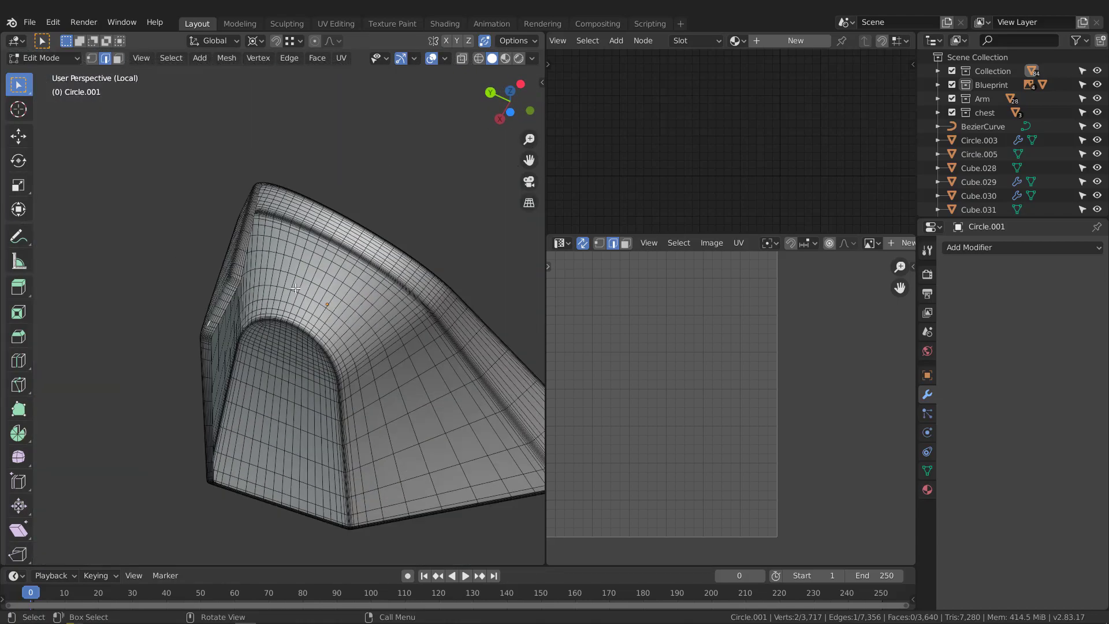
{"action": "scroll", "coordinate": [199, 334], "scroll_direction": "up", "scroll_amount": 5}
{"action": "scroll", "coordinate": [338, 215], "scroll_direction": "down", "scroll_amount": 3}
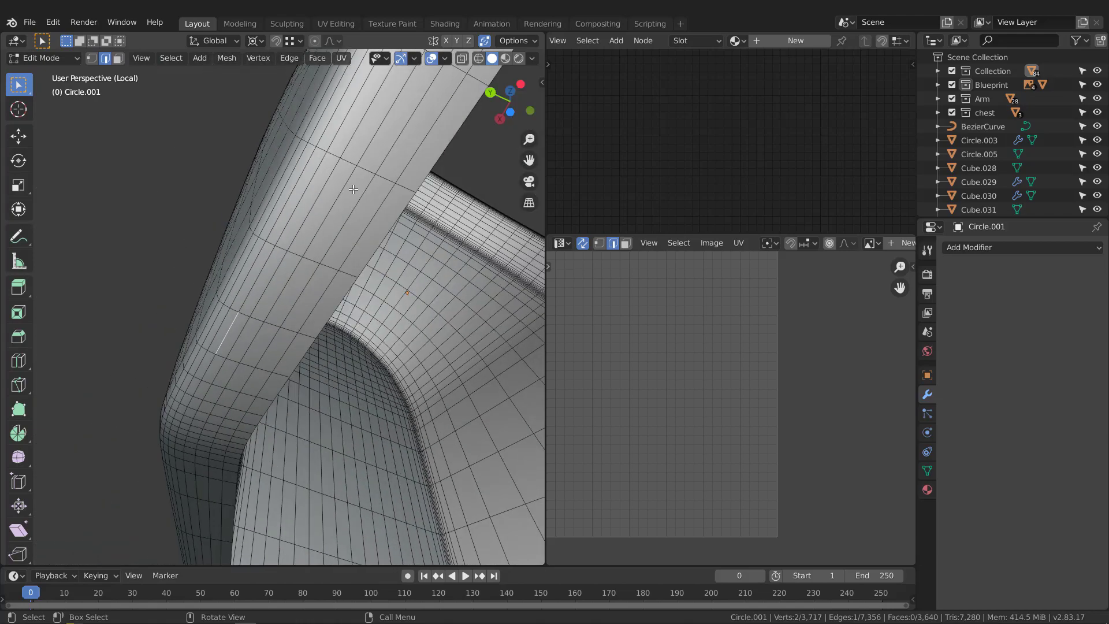
{"action": "middle_click_drag", "start_coordinate": [340, 209], "coordinate": [482, 270]}
{"action": "key", "text": "ctrl+space"}
{"action": "middle_click_drag", "start_coordinate": [269, 355], "coordinate": [320, 404]}
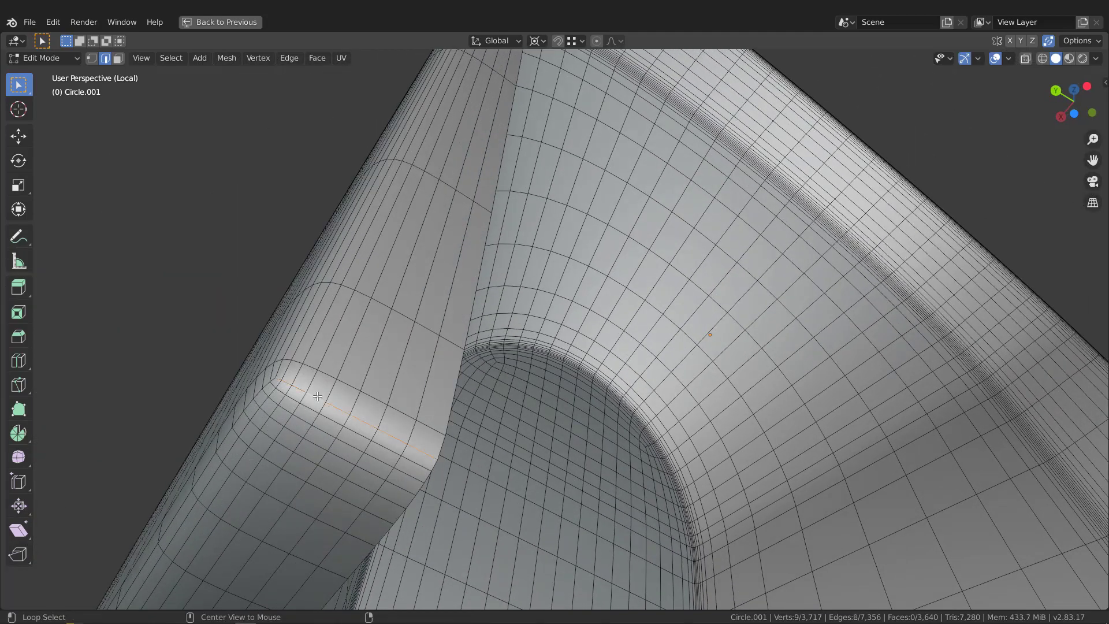
{"action": "left_click", "coordinate": [316, 402]}
Select the edge loop running over the middle of the shoulder plate's arch and drop its unneeded sections from the selection
{"action": "scroll", "coordinate": [314, 378], "scroll_direction": "down", "scroll_amount": 7}
{"action": "middle_click_drag", "start_coordinate": [314, 323], "coordinate": [484, 348]}
{"action": "scroll", "coordinate": [415, 311], "scroll_direction": "down", "scroll_amount": 3}
{"action": "middle_click_drag", "start_coordinate": [416, 339], "coordinate": [497, 347]}
{"action": "scroll", "coordinate": [374, 318], "scroll_direction": "up", "scroll_amount": 5}
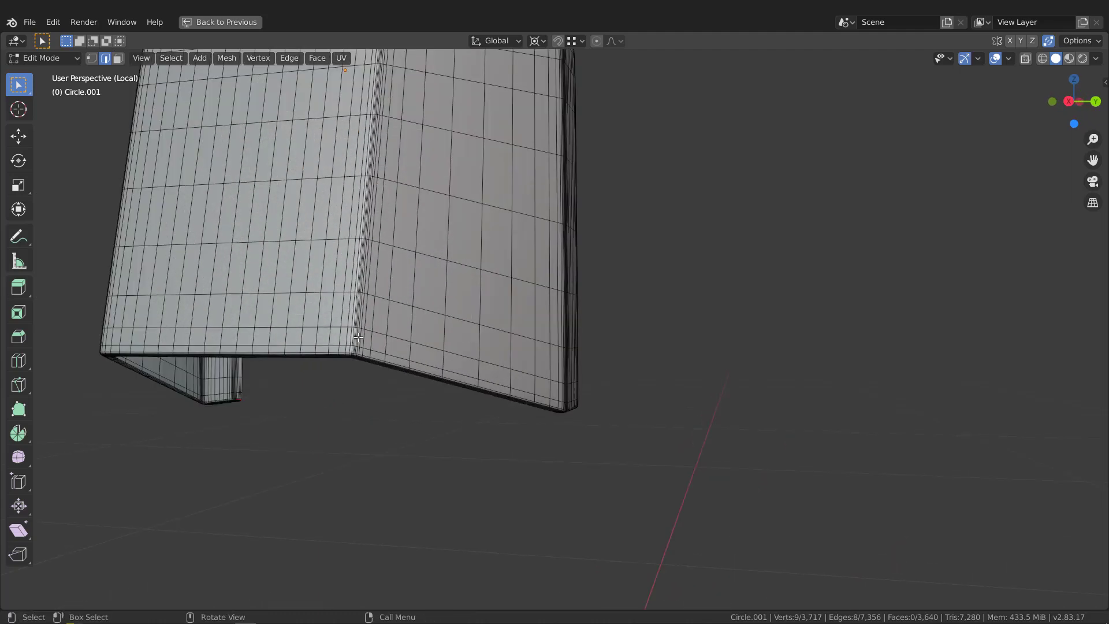
{"action": "left_click", "coordinate": [357, 333], "text": "alt"}
{"action": "scroll", "coordinate": [357, 333], "scroll_direction": "down", "scroll_amount": 4}
{"action": "middle_click_drag", "start_coordinate": [357, 334], "coordinate": [320, 202]}
{"action": "scroll", "coordinate": [347, 199], "scroll_direction": "up", "scroll_amount": 3}
{"action": "scroll", "coordinate": [320, 202], "scroll_direction": "down", "scroll_amount": 3}
{"action": "left_click_drag", "start_coordinate": [408, 346], "coordinate": [413, 336], "text": "ctrl"}
{"action": "middle_click_drag", "start_coordinate": [413, 337], "coordinate": [405, 236]}
{"action": "left_click_drag", "start_coordinate": [309, 365], "coordinate": [309, 365], "text": "ctrl"}
{"action": "middle_click_drag", "start_coordinate": [308, 365], "coordinate": [345, 413]}
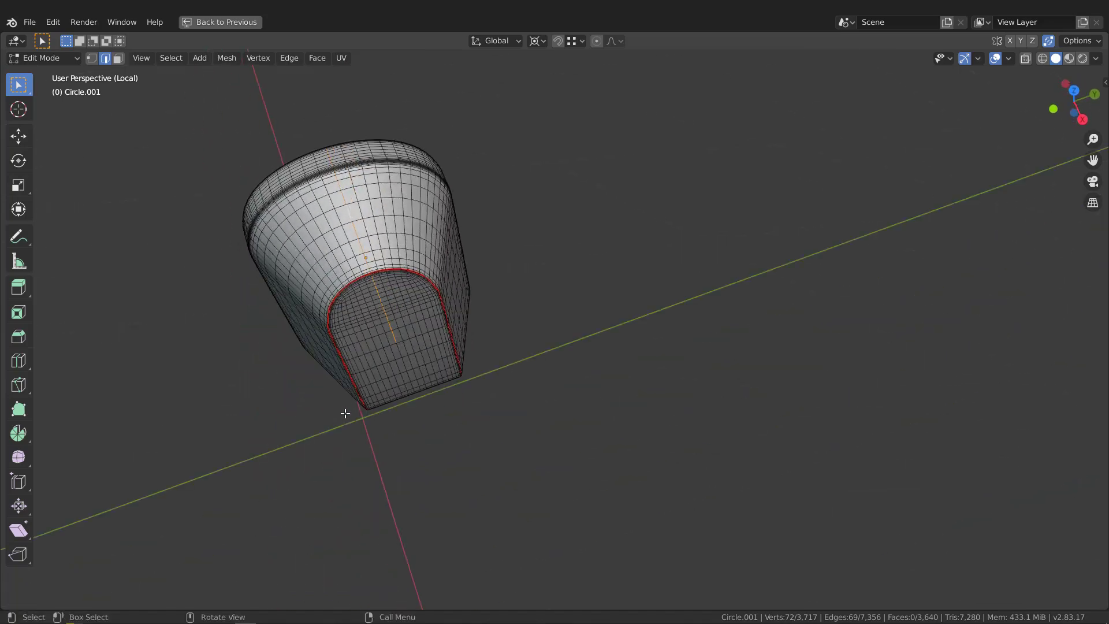
Deselect the loop's edges inside the seamed arched panel and mark the remaining line up the plate as a seam
{"action": "left_click_drag", "start_coordinate": [419, 307], "coordinate": [419, 307], "text": "ctrl"}
{"action": "scroll", "coordinate": [376, 291], "scroll_direction": "up", "scroll_amount": 5}
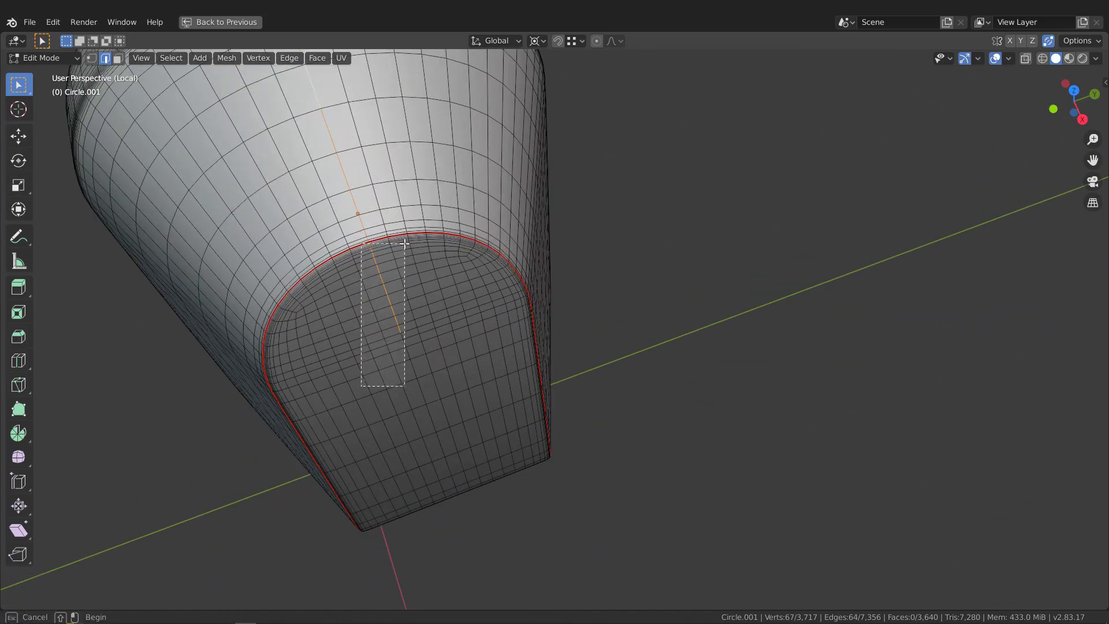
{"action": "scroll", "coordinate": [367, 237], "scroll_direction": "up", "scroll_amount": 5}
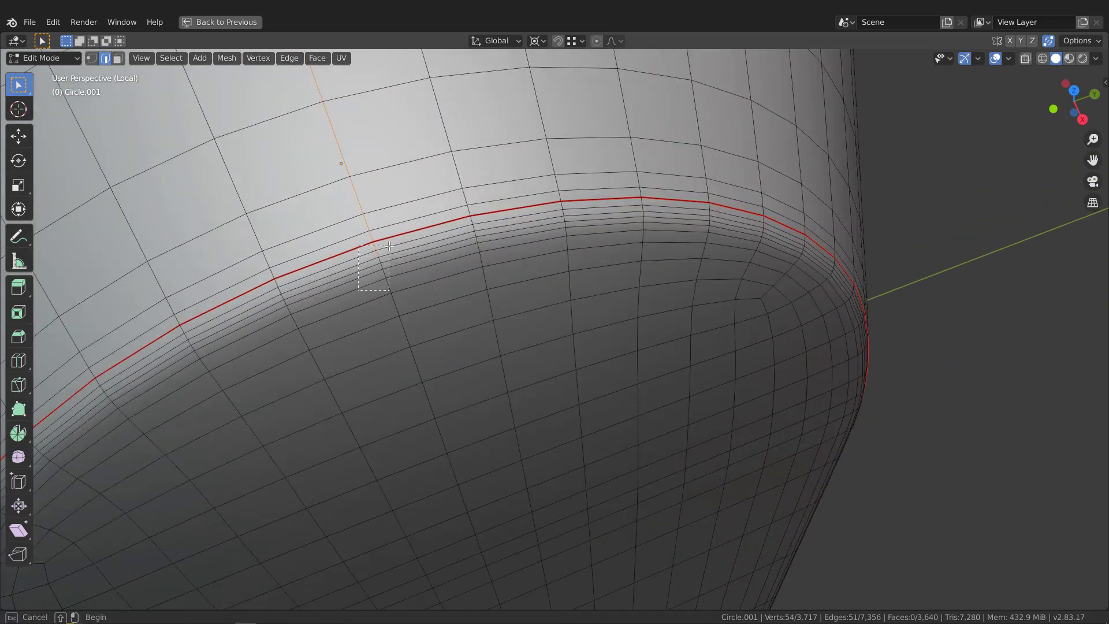
{"action": "left_click_drag", "start_coordinate": [389, 246], "coordinate": [389, 246], "text": "ctrl"}
{"action": "scroll", "coordinate": [384, 274], "scroll_direction": "down", "scroll_amount": 5}
{"action": "scroll", "coordinate": [364, 278], "scroll_direction": "up", "scroll_amount": 5}
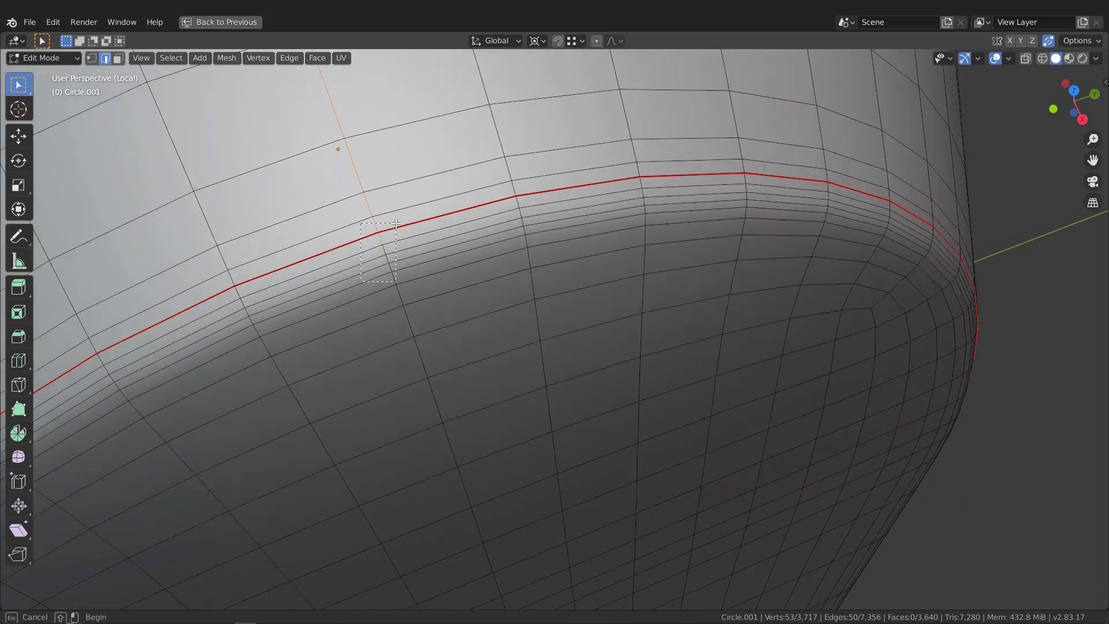
{"action": "left_click", "coordinate": [388, 247]}
{"action": "scroll", "coordinate": [374, 261], "scroll_direction": "down", "scroll_amount": 10}
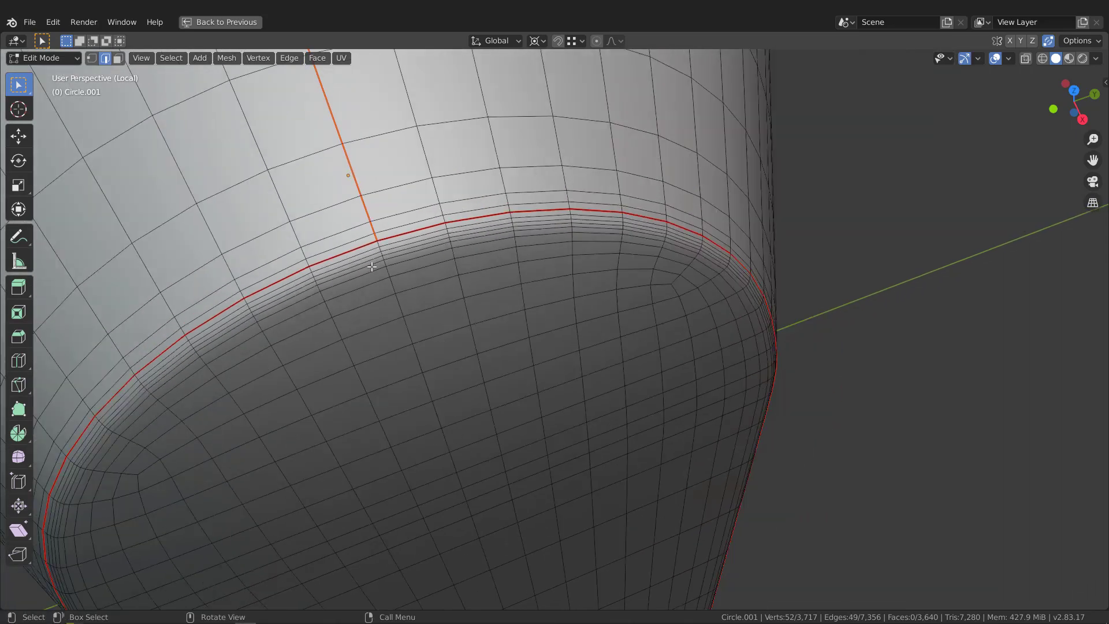
Restore the full layout and unwrap the entire shoulder plate mesh with the Angle Based method
{"action": "middle_click_drag", "start_coordinate": [366, 270], "coordinate": [439, 231]}
{"action": "key", "text": "ctrl+space"}
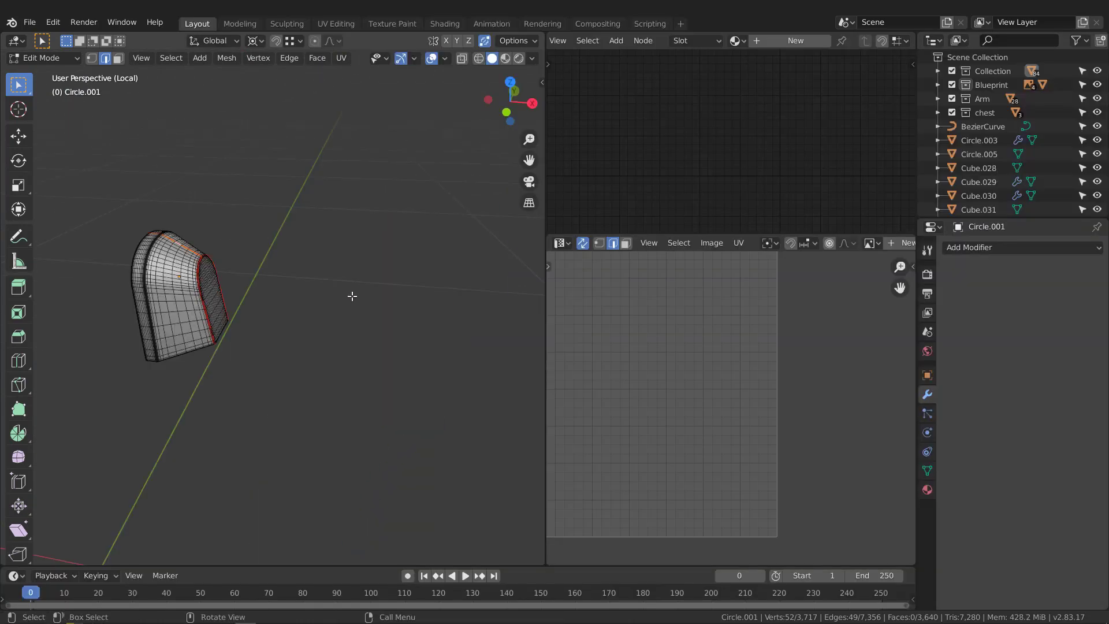
{"action": "middle_click_drag", "start_coordinate": [643, 330], "coordinate": [742, 371]}
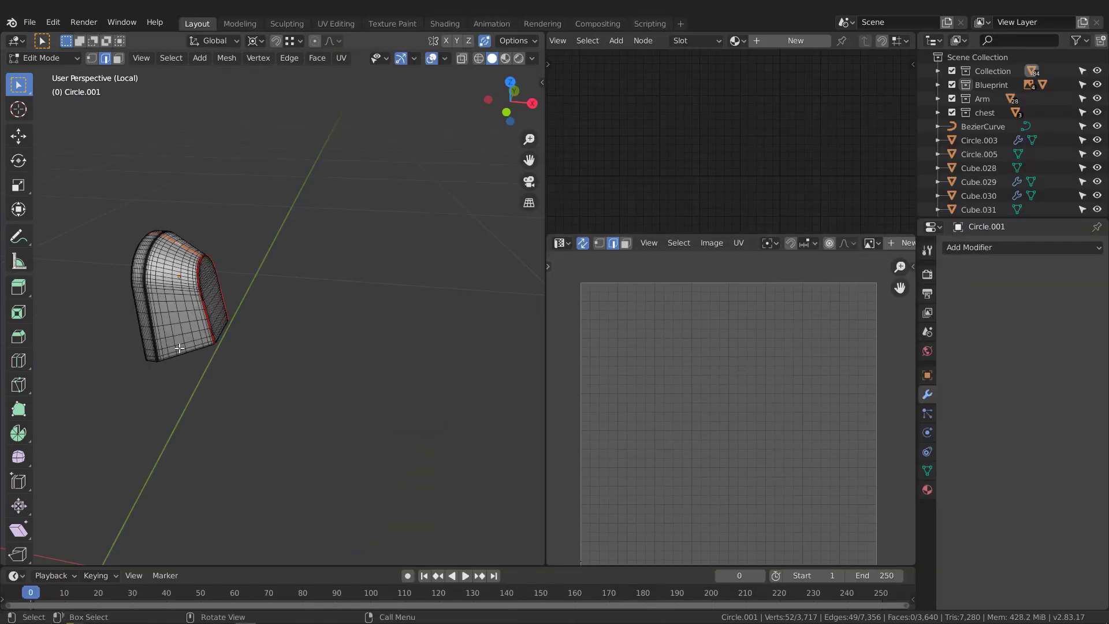
{"action": "middle_click_drag", "start_coordinate": [190, 326], "coordinate": [171, 316]}
{"action": "middle_click_drag", "start_coordinate": [258, 322], "coordinate": [370, 315]}
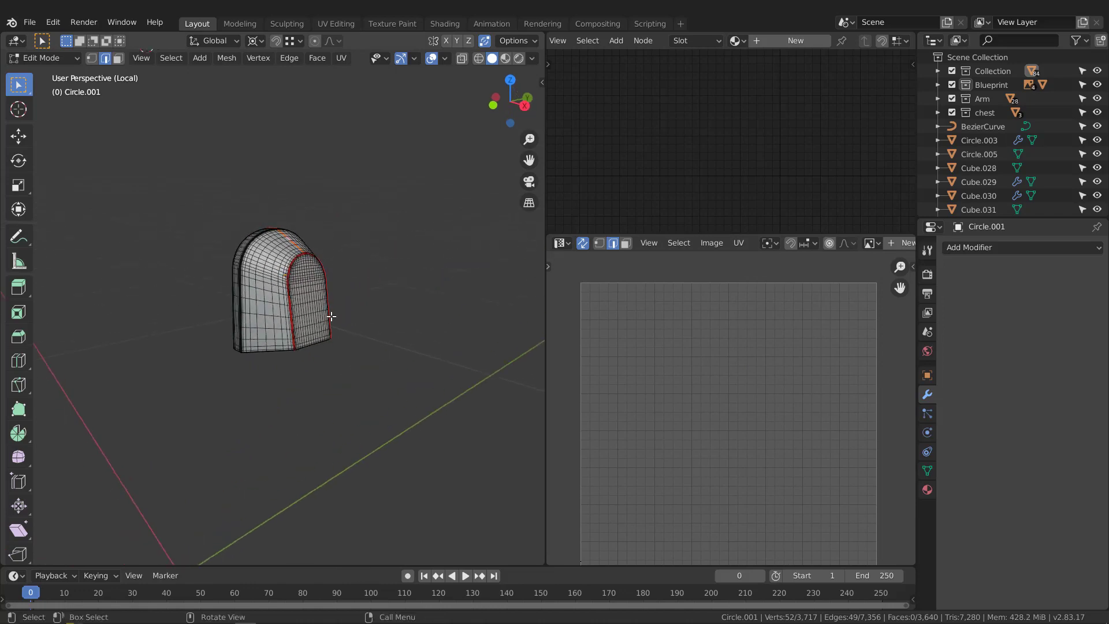
{"action": "key", "text": "a"}
{"action": "middle_click_drag", "start_coordinate": [676, 392], "coordinate": [688, 371]}
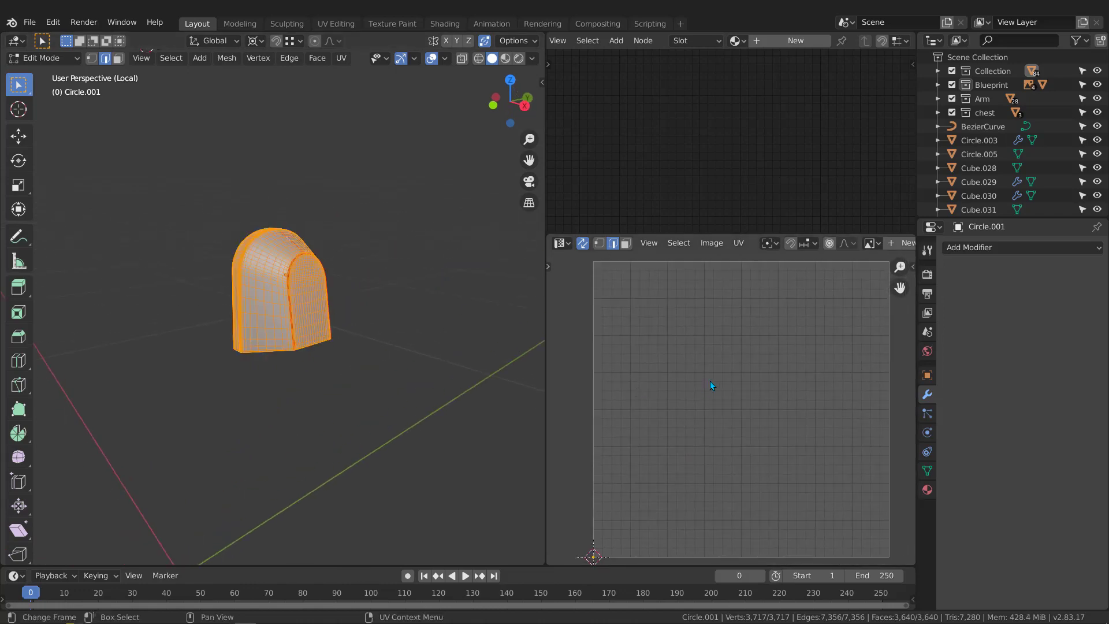
{"action": "key", "text": "u"}
{"action": "left_click", "coordinate": [709, 380]}
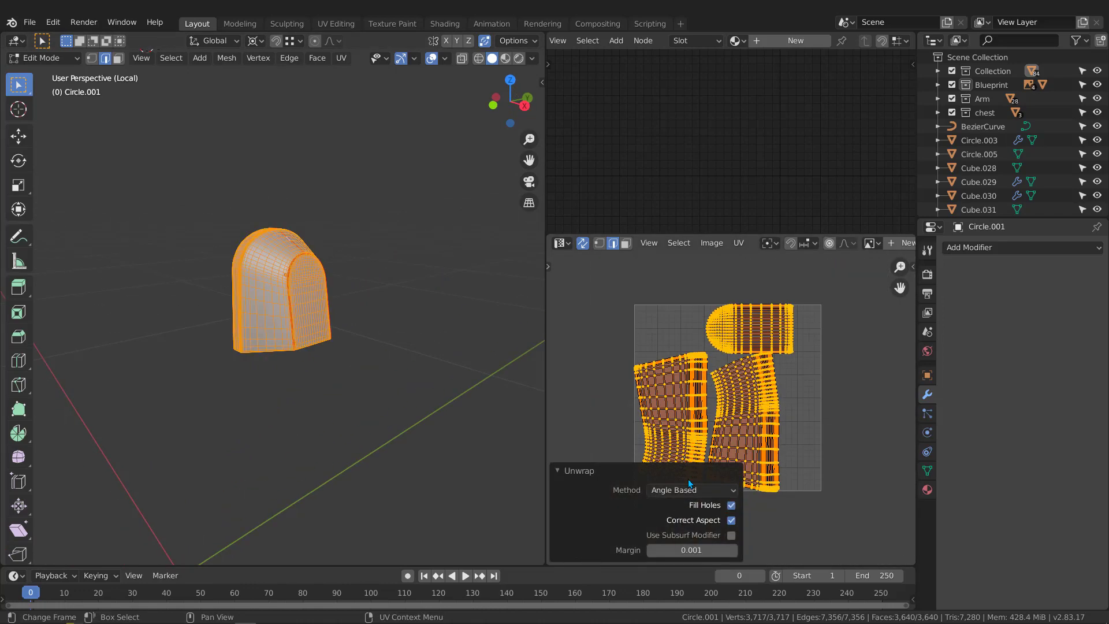
{"action": "scroll", "coordinate": [719, 403], "scroll_direction": "up", "scroll_amount": 1}
Return to Object Mode, assign the existing Checker material to the shoulder plate and view its pattern in Material Preview
{"action": "key", "text": "Tab"}
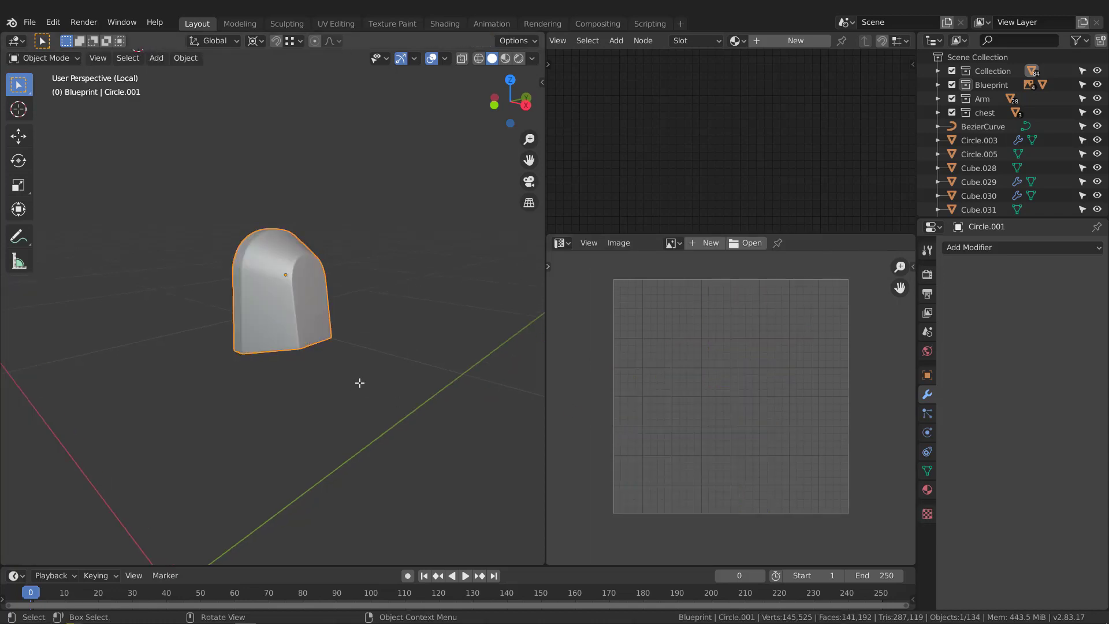
{"action": "left_click", "coordinate": [746, 43]}
{"action": "left_click", "coordinate": [750, 59]}
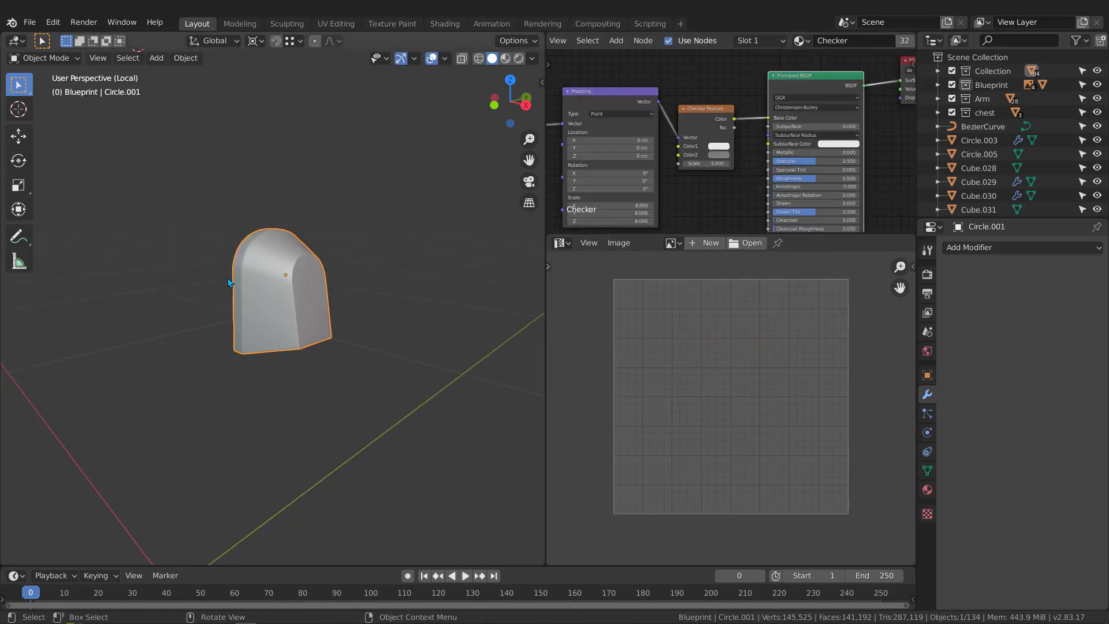
{"action": "scroll", "coordinate": [231, 280], "scroll_direction": "up", "scroll_amount": 2}
{"action": "key", "text": "z"}
{"action": "left_click", "coordinate": [291, 395]}
{"action": "middle_click_drag", "start_coordinate": [302, 264], "coordinate": [349, 229]}
Isolate the rounded shoulder piece beside the chest in local view, apply its Bevel modifier and edit it in Solid shading
{"action": "key", "text": "KP_Divide"}
{"action": "scroll", "coordinate": [345, 277], "scroll_direction": "down", "scroll_amount": 3}
{"action": "scroll", "coordinate": [328, 296], "scroll_direction": "up", "scroll_amount": 3}
{"action": "scroll", "coordinate": [328, 297], "scroll_direction": "up", "scroll_amount": 3}
{"action": "scroll", "coordinate": [350, 229], "scroll_direction": "up", "scroll_amount": 6}
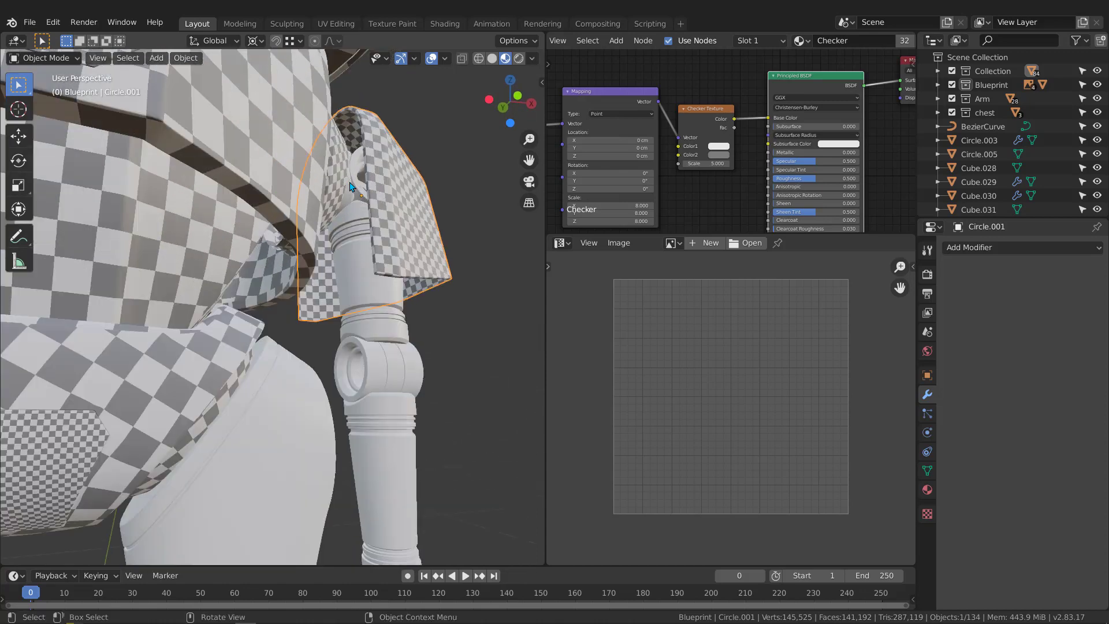
{"action": "left_click", "coordinate": [350, 204]}
{"action": "scroll", "coordinate": [348, 202], "scroll_direction": "down", "scroll_amount": 3}
{"action": "middle_click_drag", "start_coordinate": [349, 203], "coordinate": [339, 223]}
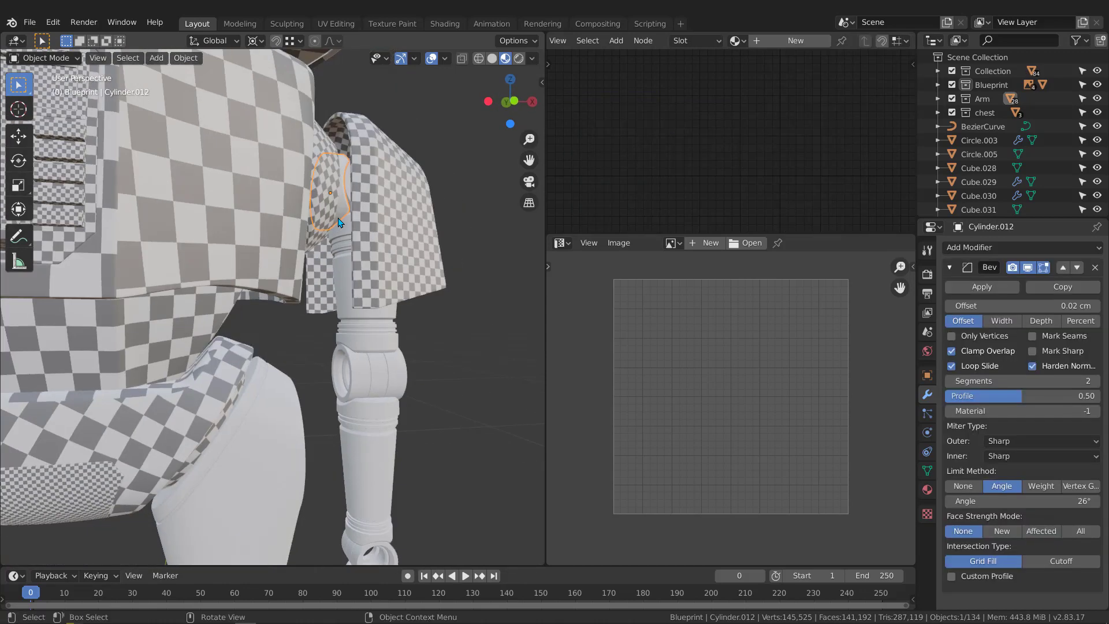
{"action": "key", "text": "KP_Divide"}
{"action": "scroll", "coordinate": [348, 279], "scroll_direction": "down", "scroll_amount": 1}
{"action": "middle_click_drag", "start_coordinate": [347, 282], "coordinate": [323, 299]}
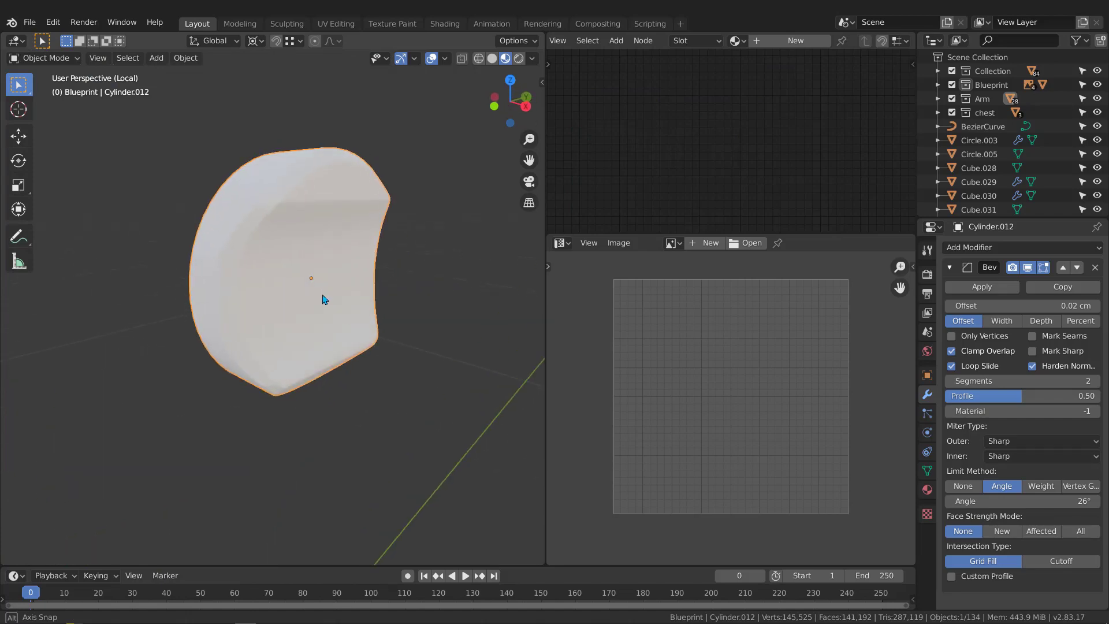
{"action": "left_click", "coordinate": [993, 284]}
{"action": "key", "text": "z"}
{"action": "key", "text": "Tab"}
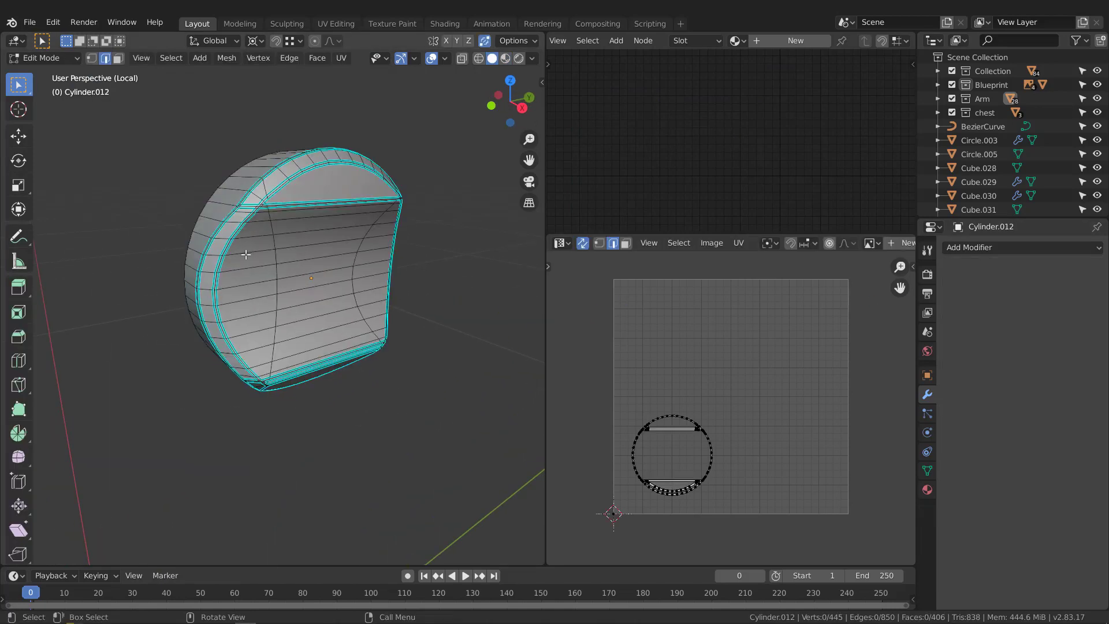
Select the middle edge loops of the bevel all around the outer side wall's rim and mark them as a seam
{"action": "scroll", "coordinate": [230, 186], "scroll_direction": "up", "scroll_amount": 3}
{"action": "middle_click_drag", "start_coordinate": [230, 185], "coordinate": [196, 184]}
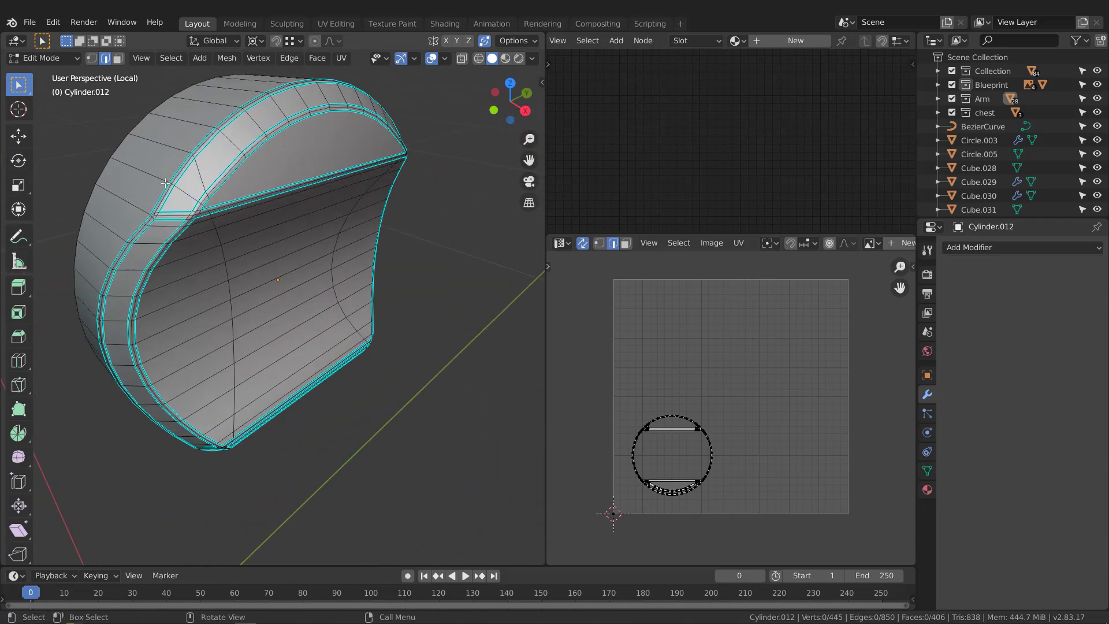
{"action": "scroll", "coordinate": [183, 173], "scroll_direction": "up", "scroll_amount": 3}
{"action": "scroll", "coordinate": [183, 173], "scroll_direction": "down", "scroll_amount": 3}
{"action": "scroll", "coordinate": [155, 212], "scroll_direction": "up", "scroll_amount": 3}
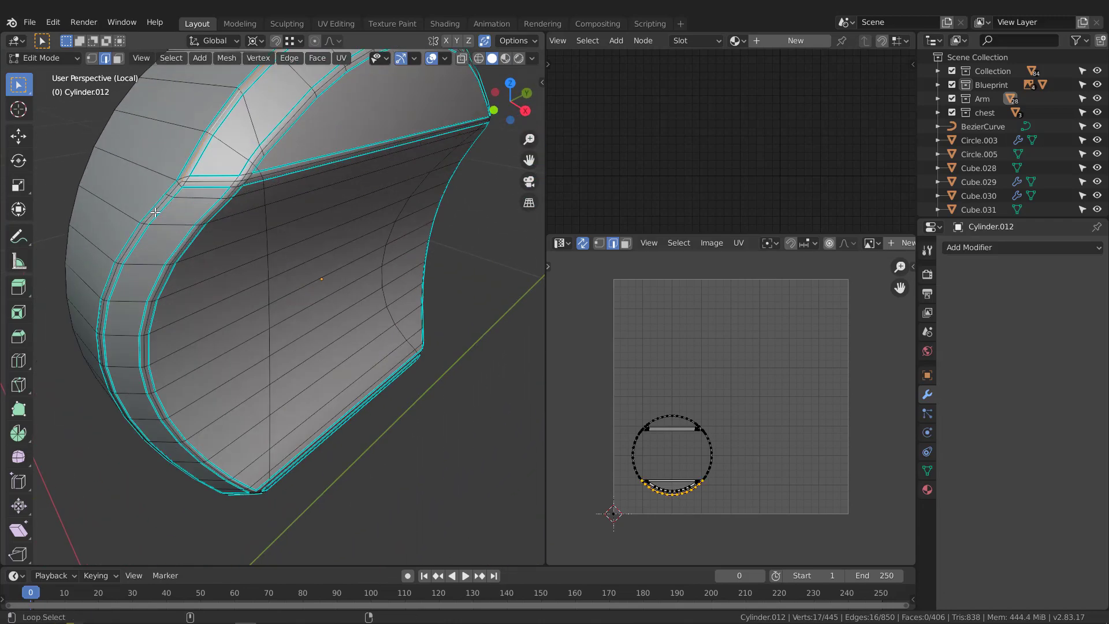
{"action": "middle_click_drag", "start_coordinate": [155, 212], "coordinate": [145, 356]}
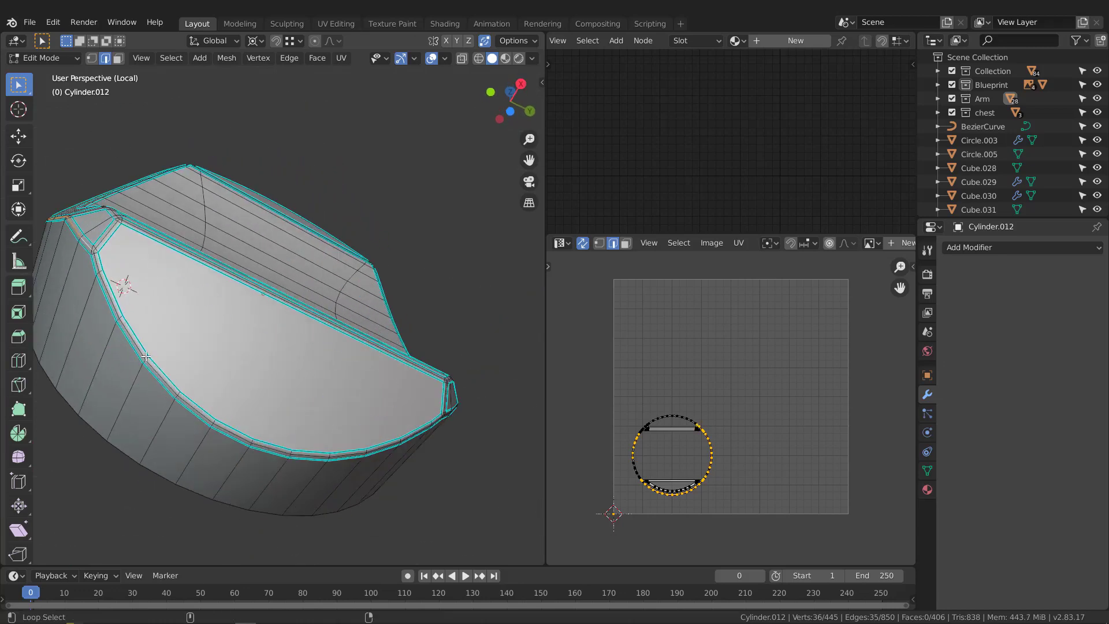
{"action": "left_click", "coordinate": [141, 353], "text": "alt+shift"}
{"action": "scroll", "coordinate": [142, 353], "scroll_direction": "down", "scroll_amount": 4}
{"action": "middle_click_drag", "start_coordinate": [364, 283], "coordinate": [346, 77]}
{"action": "scroll", "coordinate": [255, 333], "scroll_direction": "up", "scroll_amount": 5}
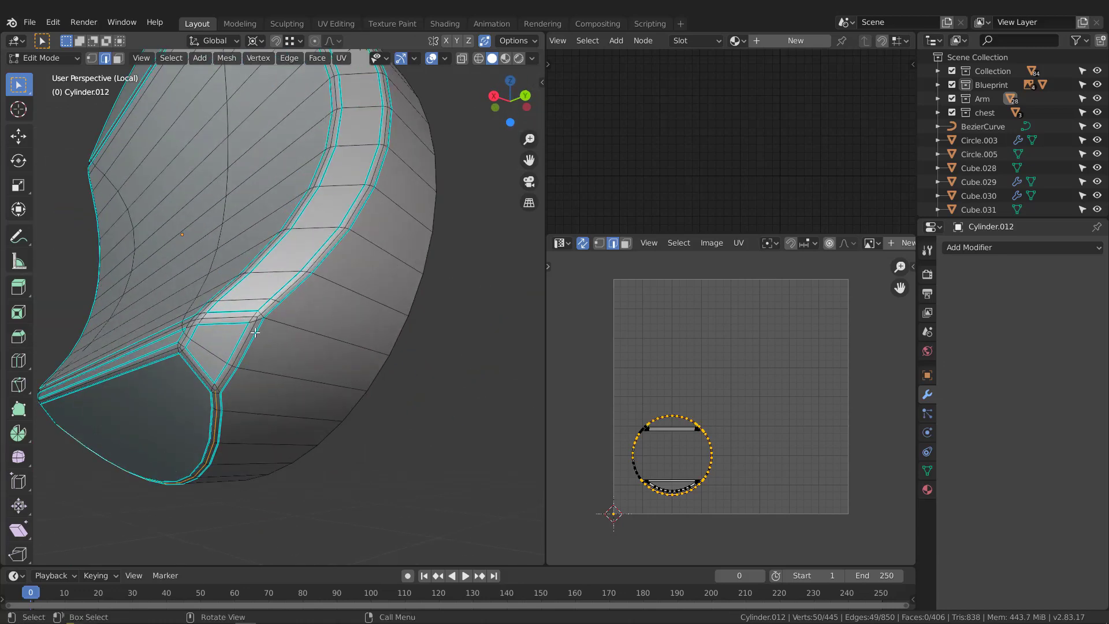
{"action": "scroll", "coordinate": [283, 287], "scroll_direction": "down", "scroll_amount": 3}
{"action": "middle_click_drag", "start_coordinate": [283, 288], "coordinate": [303, 375]}
{"action": "scroll", "coordinate": [316, 191], "scroll_direction": "up", "scroll_amount": 3}
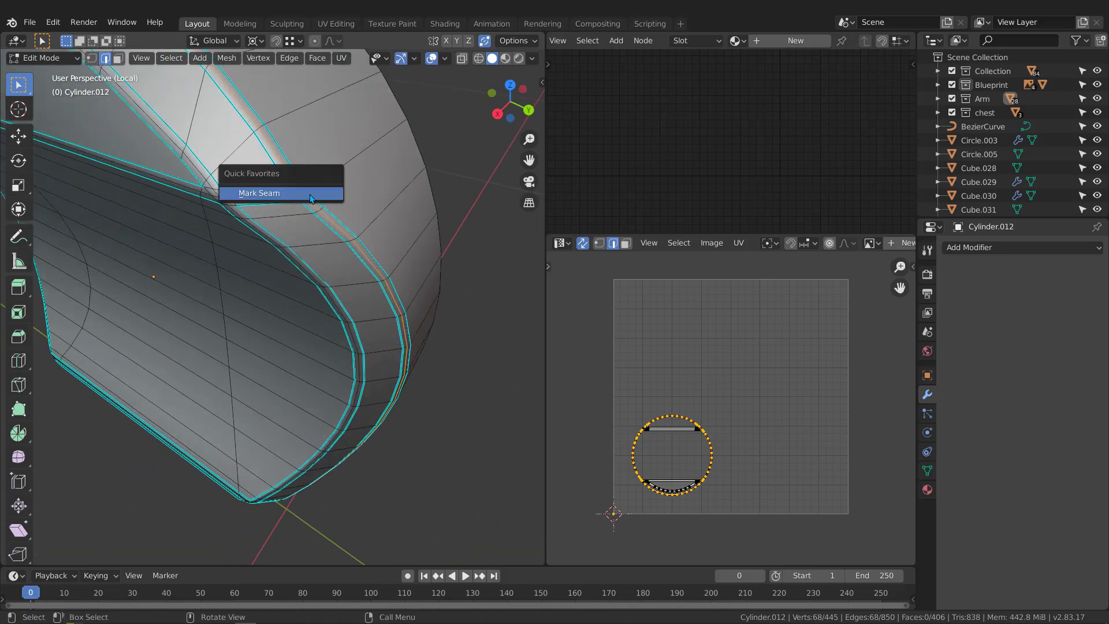
{"action": "left_click", "coordinate": [296, 195]}
Mark one edge crossing the outer side wall at the rounded piece's upper end as a seam
{"action": "scroll", "coordinate": [283, 208], "scroll_direction": "down", "scroll_amount": 3}
{"action": "middle_click_drag", "start_coordinate": [272, 216], "coordinate": [360, 253]}
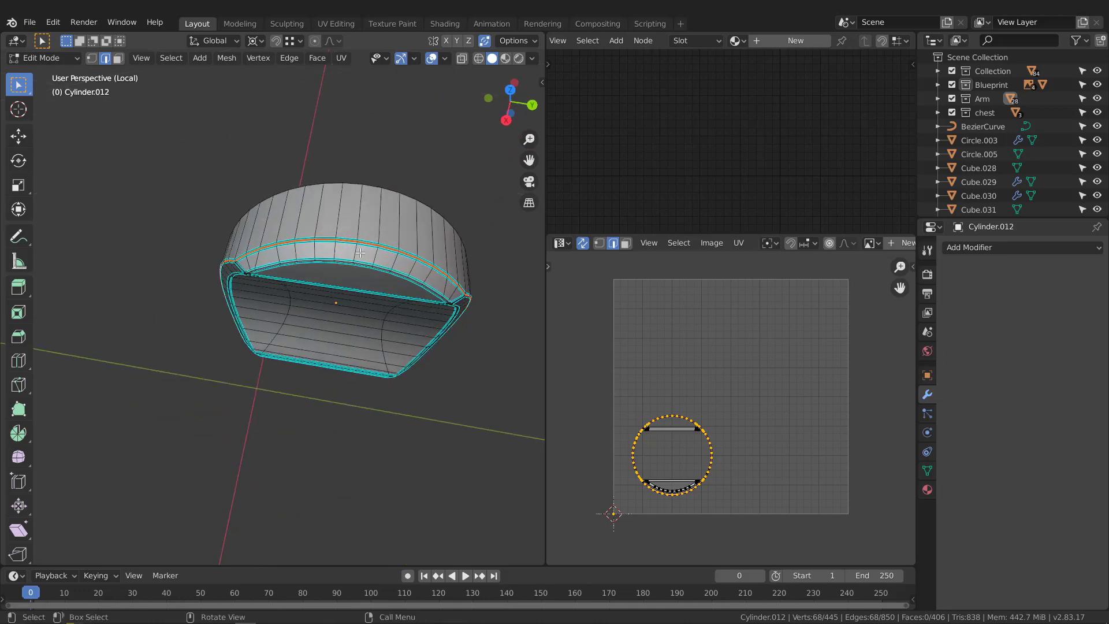
{"action": "left_click", "coordinate": [359, 216]}
{"action": "key", "text": "q"}
{"action": "left_click", "coordinate": [359, 220]}
{"action": "scroll", "coordinate": [359, 222], "scroll_direction": "up", "scroll_amount": 6}
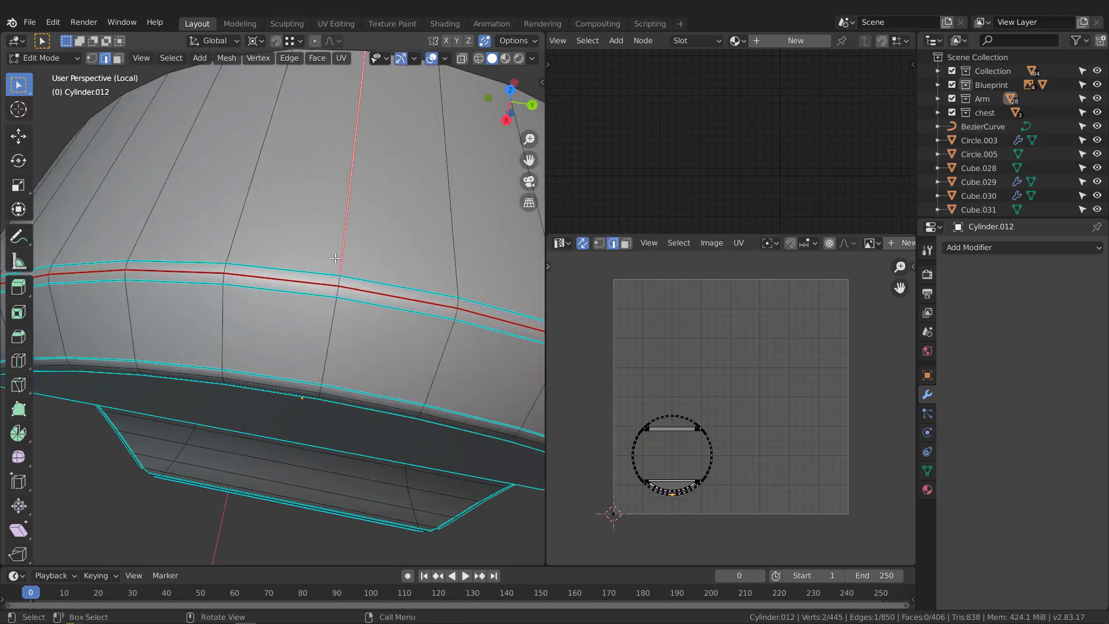
{"action": "scroll", "coordinate": [341, 270], "scroll_direction": "down", "scroll_amount": 7}
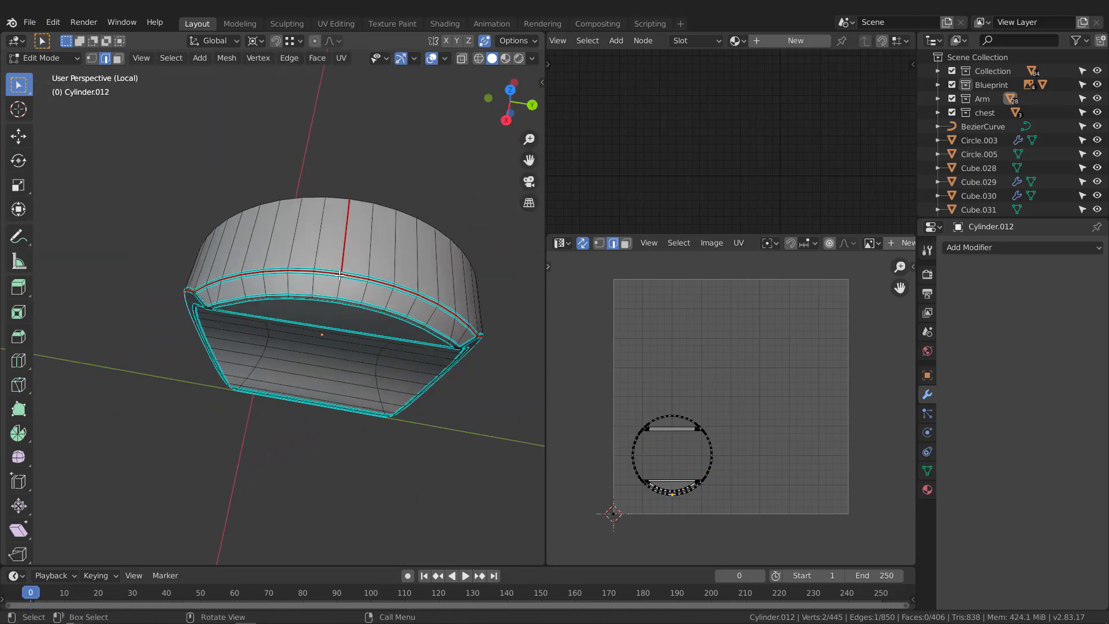
Mark the edge crossing the outer side wall below the flat semicircular face as a seam
{"action": "middle_click_drag", "start_coordinate": [341, 270], "coordinate": [358, 52]}
{"action": "middle_click_drag", "start_coordinate": [390, 462], "coordinate": [317, 385]}
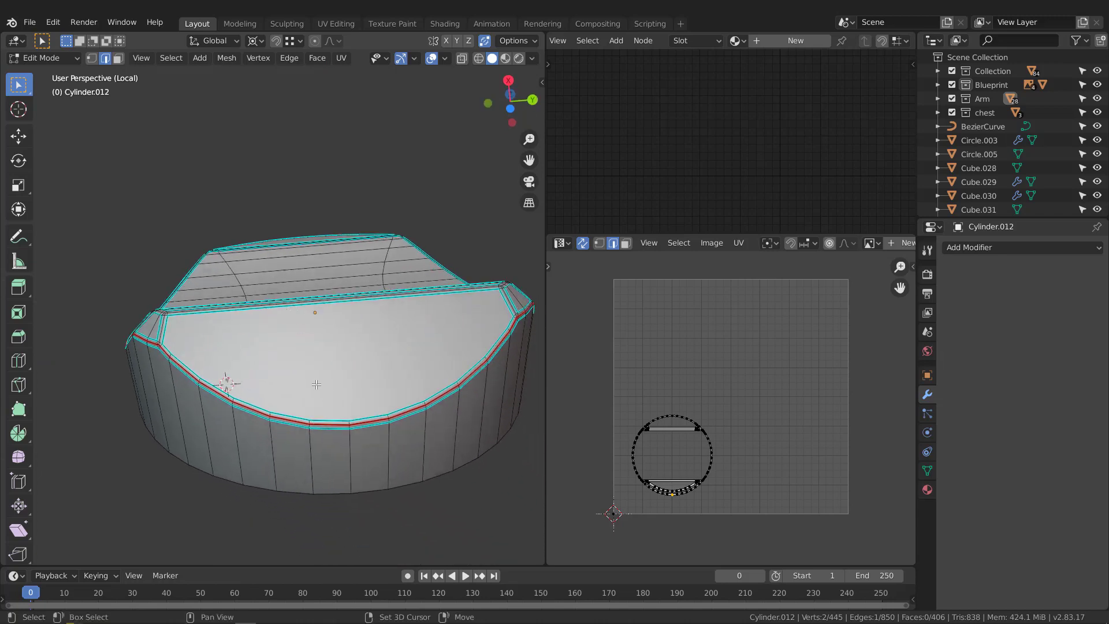
{"action": "key", "text": "q"}
{"action": "left_click", "coordinate": [348, 453]}
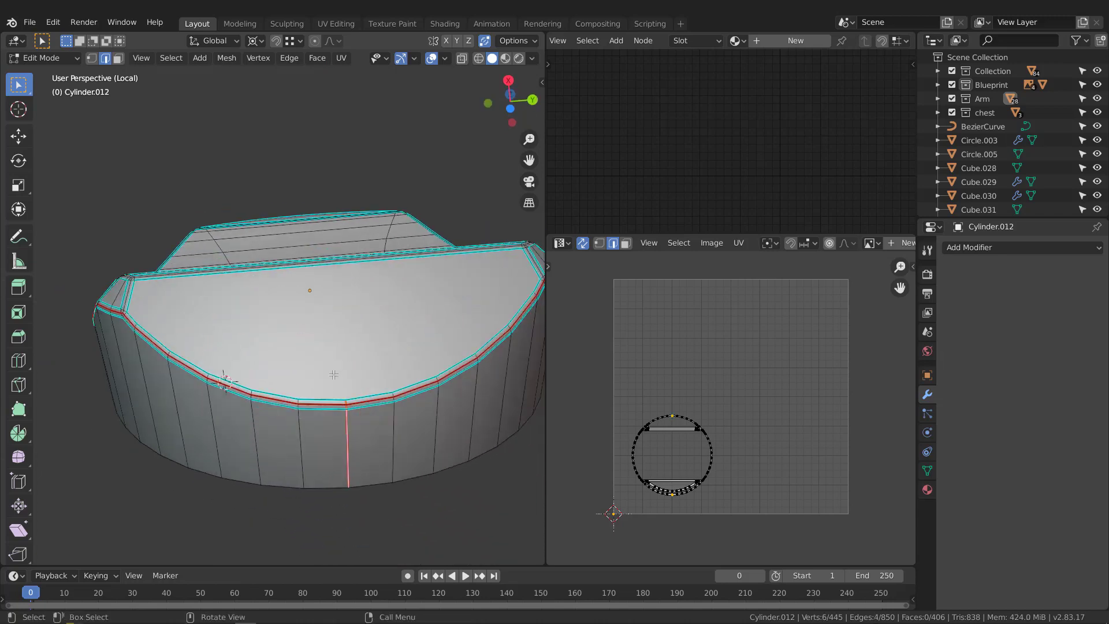
{"action": "middle_click_drag", "start_coordinate": [349, 452], "coordinate": [359, 432]}
Unwrap the whole rounded shoulder piece with the Angle Based method and check its UV islands
{"action": "key", "text": "a"}
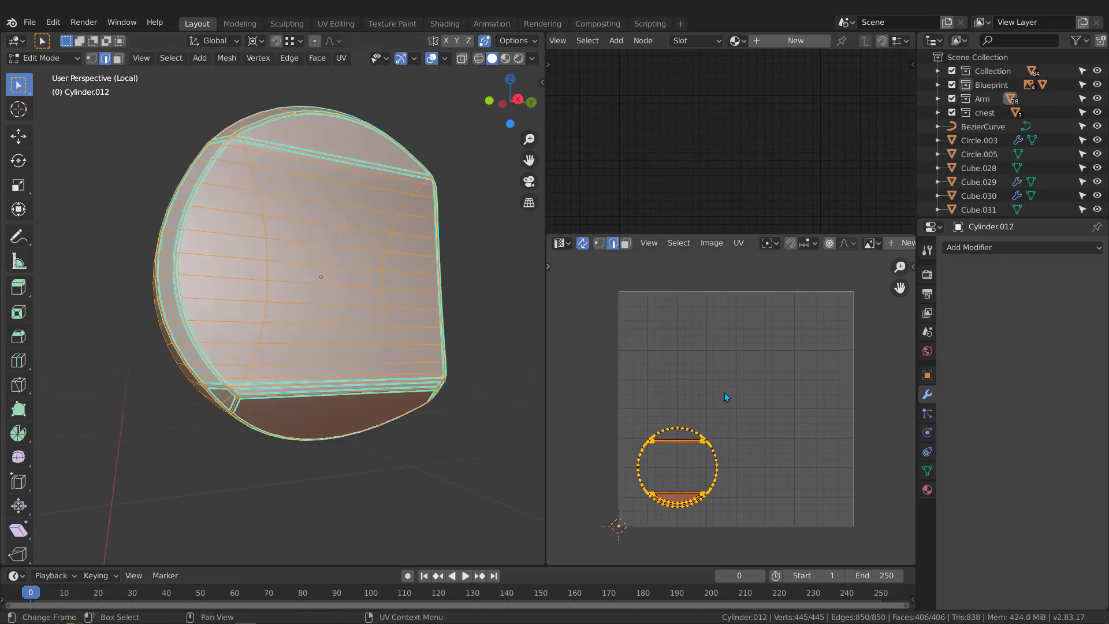
{"action": "key", "text": "u"}
{"action": "left_click", "coordinate": [723, 393]}
{"action": "scroll", "coordinate": [738, 430], "scroll_direction": "up", "scroll_amount": 7}
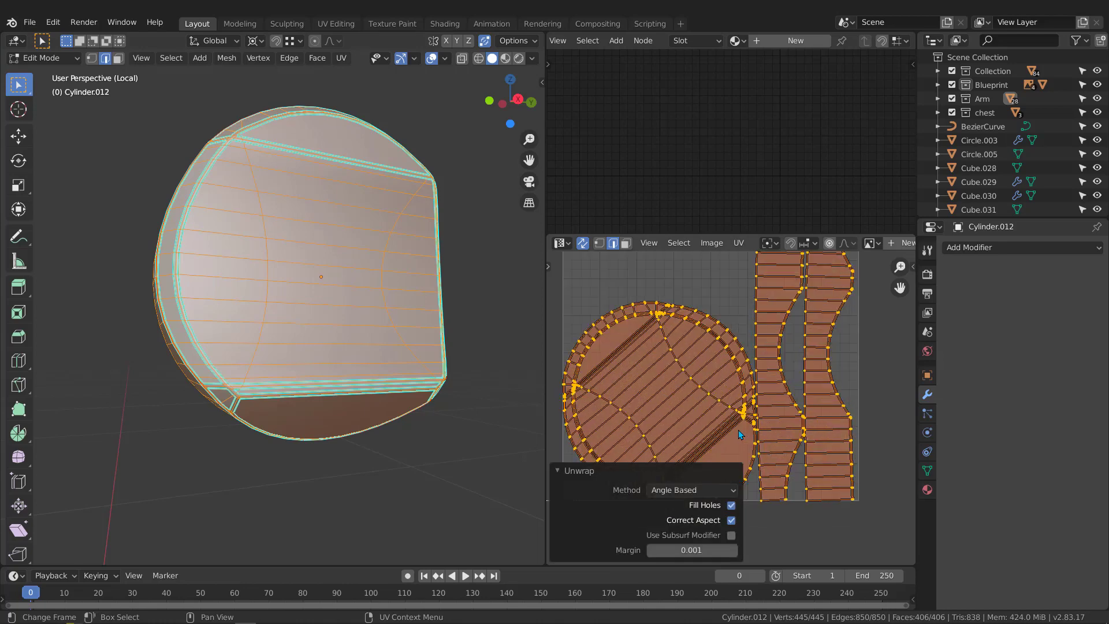
{"action": "scroll", "coordinate": [720, 373], "scroll_direction": "down", "scroll_amount": 7}
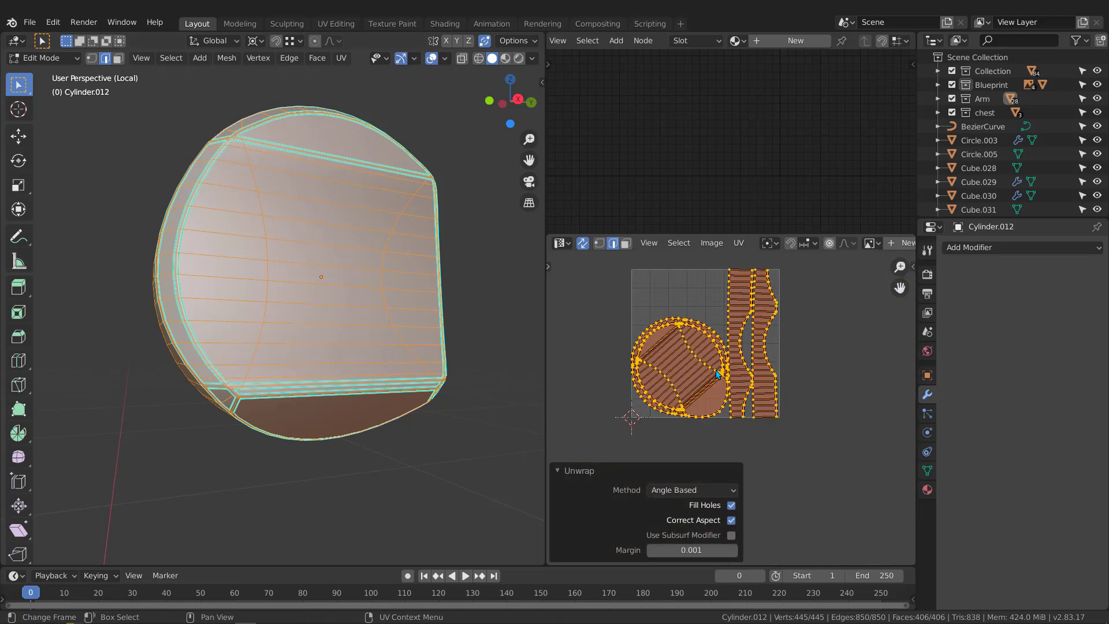
Return to the full model, isolate the circular shoulder ring in local view, apply its Bevel modifier and enter Edit Mode
{"action": "middle_click_drag", "start_coordinate": [302, 311], "coordinate": [387, 231]}
{"action": "key", "text": "Tab"}
{"action": "scroll", "coordinate": [322, 315], "scroll_direction": "down", "scroll_amount": 4}
{"action": "key", "text": "KP_Divide"}
{"action": "scroll", "coordinate": [343, 222], "scroll_direction": "up", "scroll_amount": 2}
{"action": "left_click", "coordinate": [351, 222]}
{"action": "scroll", "coordinate": [358, 219], "scroll_direction": "up", "scroll_amount": 5}
{"action": "left_click", "coordinate": [389, 169]}
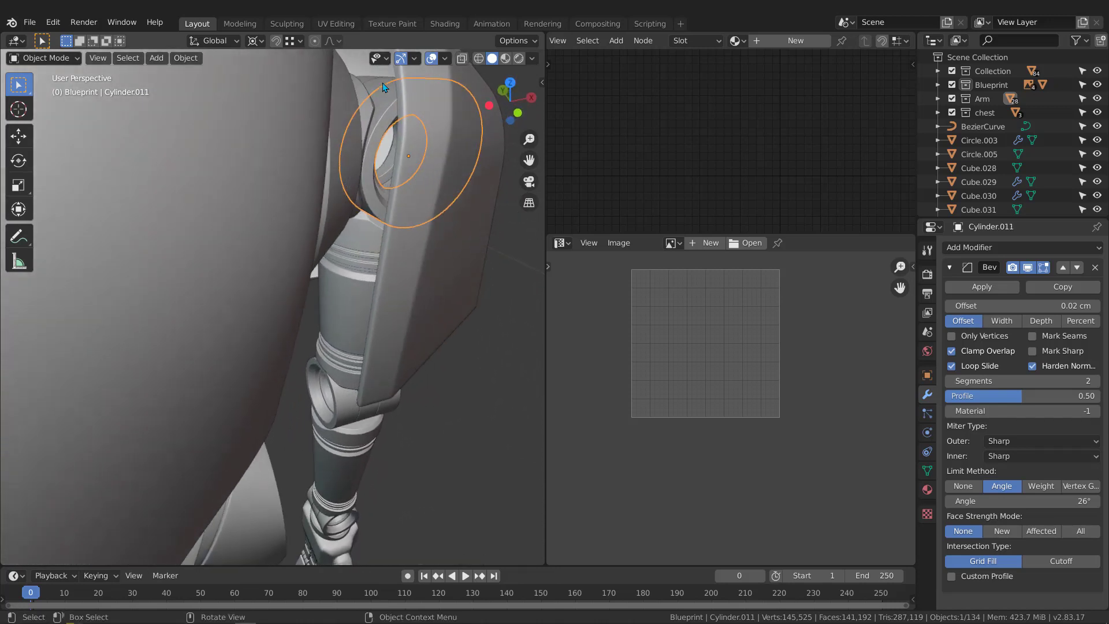
{"action": "middle_click_drag", "start_coordinate": [383, 86], "coordinate": [338, 182]}
{"action": "key", "text": "KP_Divide"}
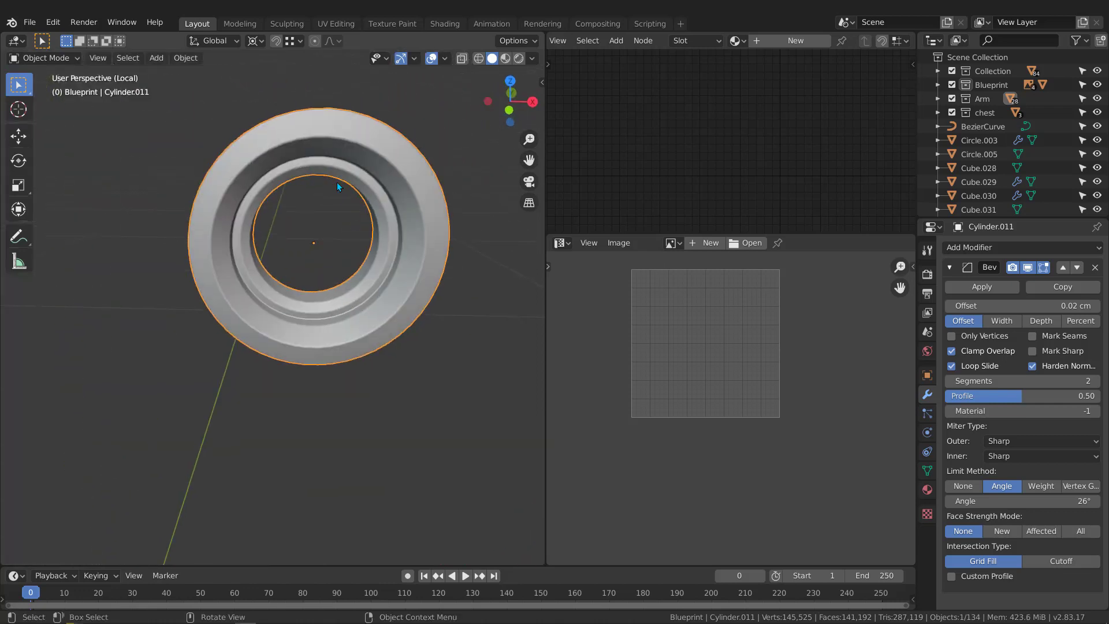
{"action": "left_click", "coordinate": [986, 287]}
{"action": "middle_click_drag", "start_coordinate": [508, 266], "coordinate": [428, 226]}
{"action": "key", "text": "Tab"}
Select circular edge loops on the ring's rear bevel and inner opening and mark them as seams
{"action": "middle_click_drag", "start_coordinate": [211, 243], "coordinate": [93, 95]}
{"action": "scroll", "coordinate": [238, 191], "scroll_direction": "down", "scroll_amount": 4}
{"action": "scroll", "coordinate": [208, 208], "scroll_direction": "up", "scroll_amount": 7}
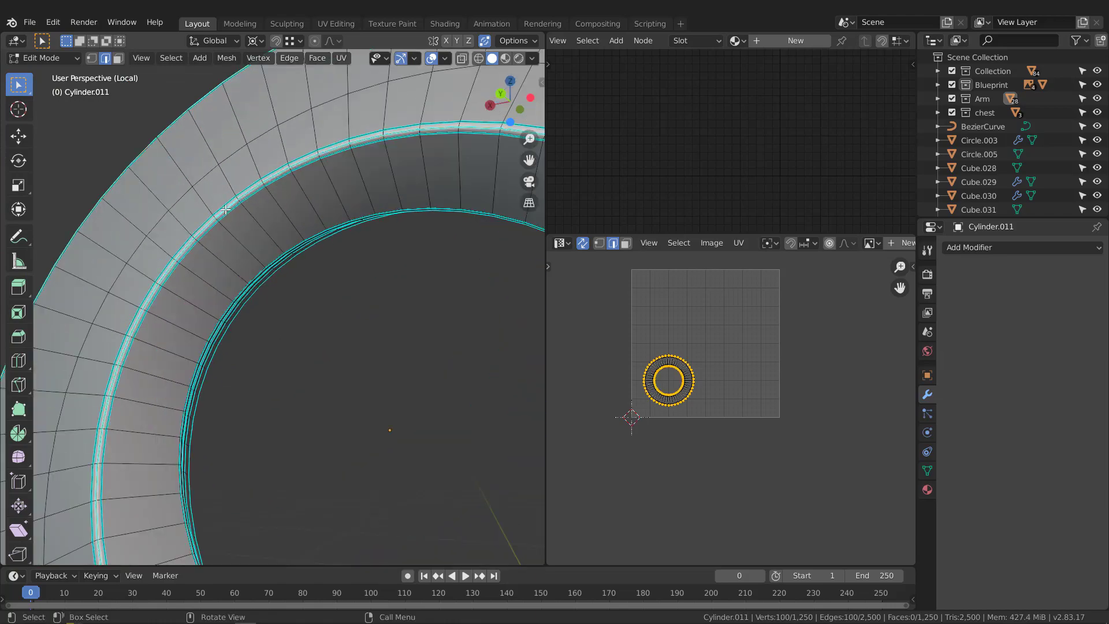
{"action": "key", "text": "q"}
{"action": "left_click", "coordinate": [226, 209]}
Select the outer rim loop and an inner step loop on the front of the ring and mark them as seams
{"action": "scroll", "coordinate": [226, 209], "scroll_direction": "down", "scroll_amount": 7}
{"action": "middle_click_drag", "start_coordinate": [244, 239], "coordinate": [129, 277]}
{"action": "scroll", "coordinate": [217, 150], "scroll_direction": "up", "scroll_amount": 2}
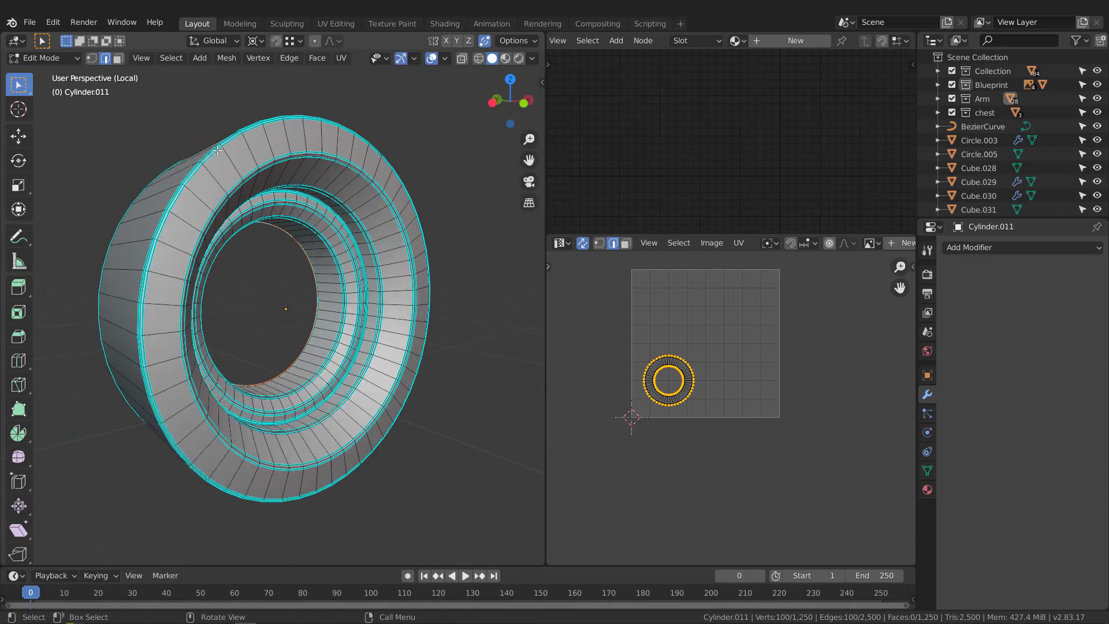
{"action": "middle_click_drag", "start_coordinate": [217, 150], "coordinate": [253, 185]}
{"action": "scroll", "coordinate": [319, 190], "scroll_direction": "up", "scroll_amount": 2}
{"action": "middle_click_drag", "start_coordinate": [364, 223], "coordinate": [289, 254]}
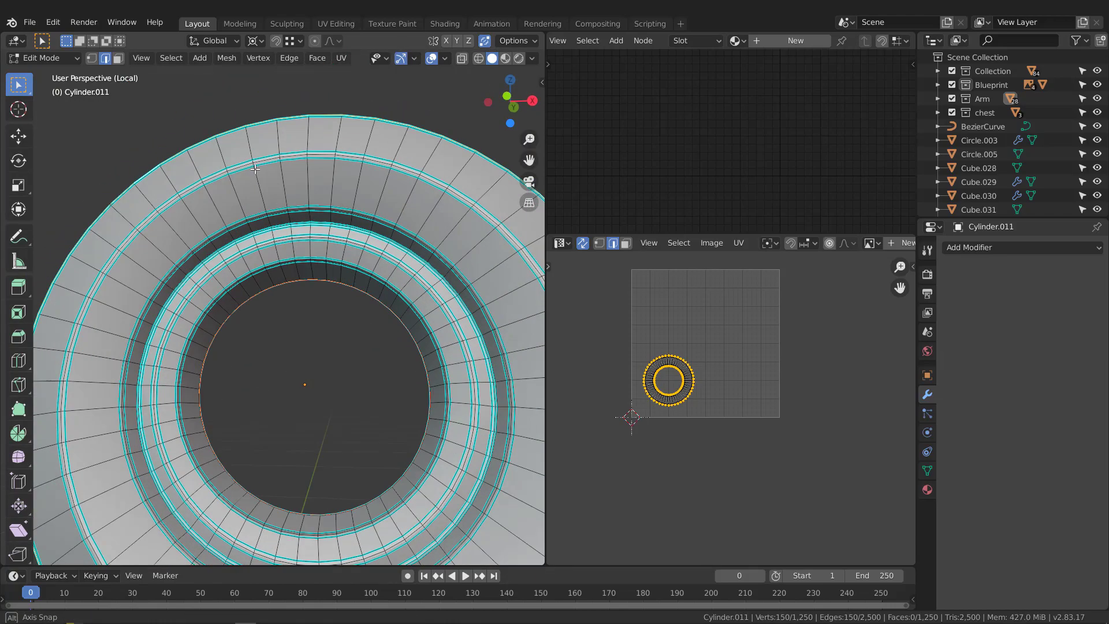
{"action": "scroll", "coordinate": [254, 293], "scroll_direction": "up", "scroll_amount": 4}
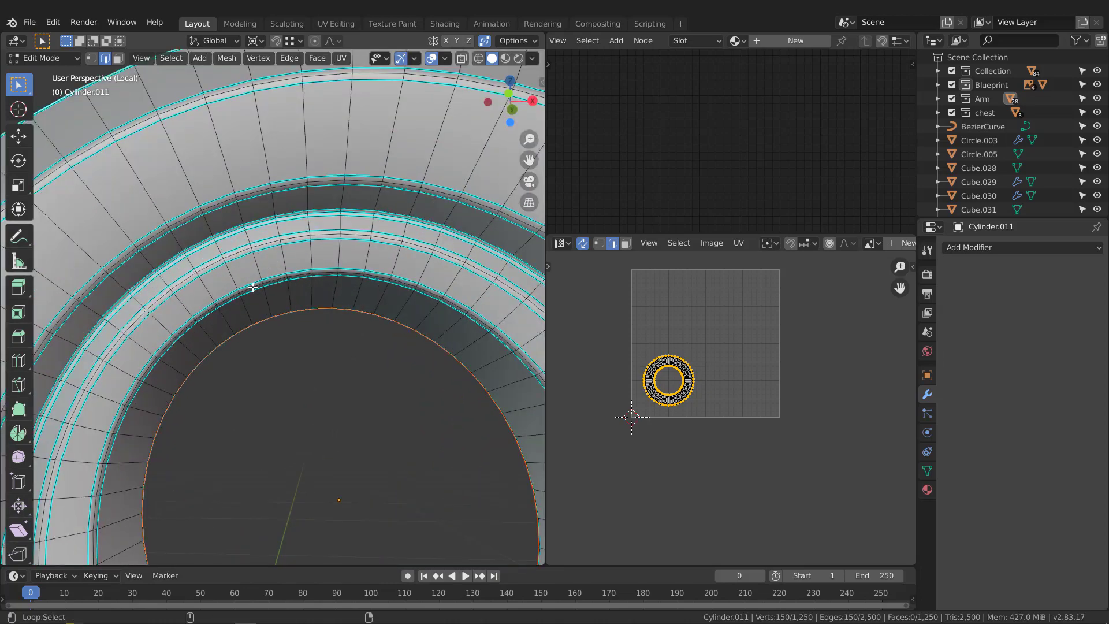
{"action": "scroll", "coordinate": [249, 271], "scroll_direction": "down", "scroll_amount": 4}
{"action": "middle_click_drag", "start_coordinate": [250, 270], "coordinate": [246, 217]}
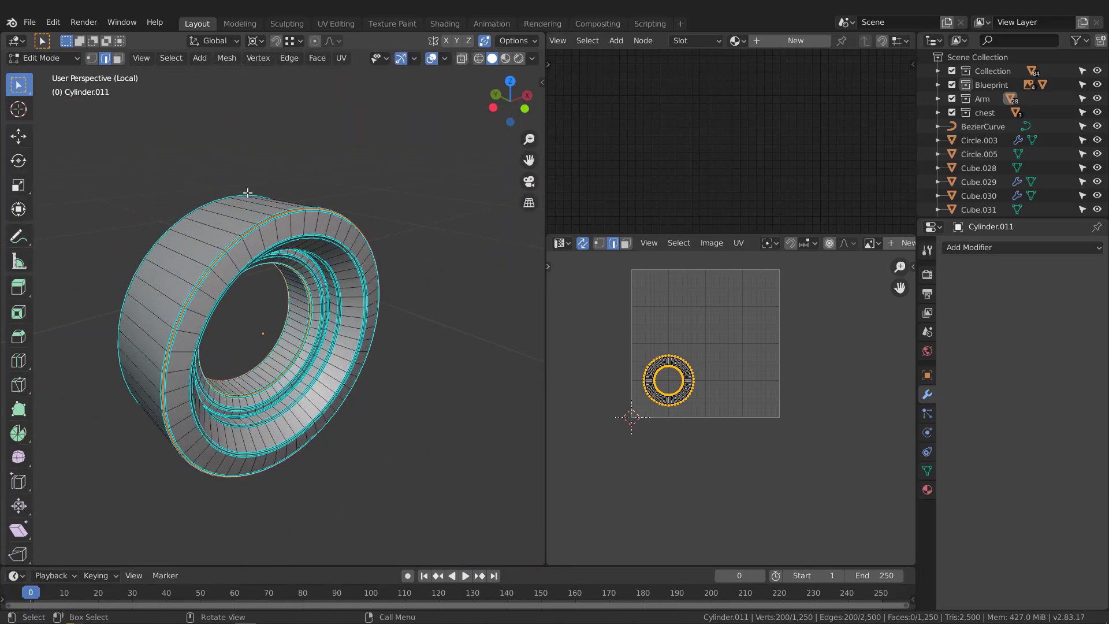
{"action": "scroll", "coordinate": [245, 214], "scroll_direction": "up", "scroll_amount": 3}
{"action": "scroll", "coordinate": [243, 223], "scroll_direction": "up", "scroll_amount": 3}
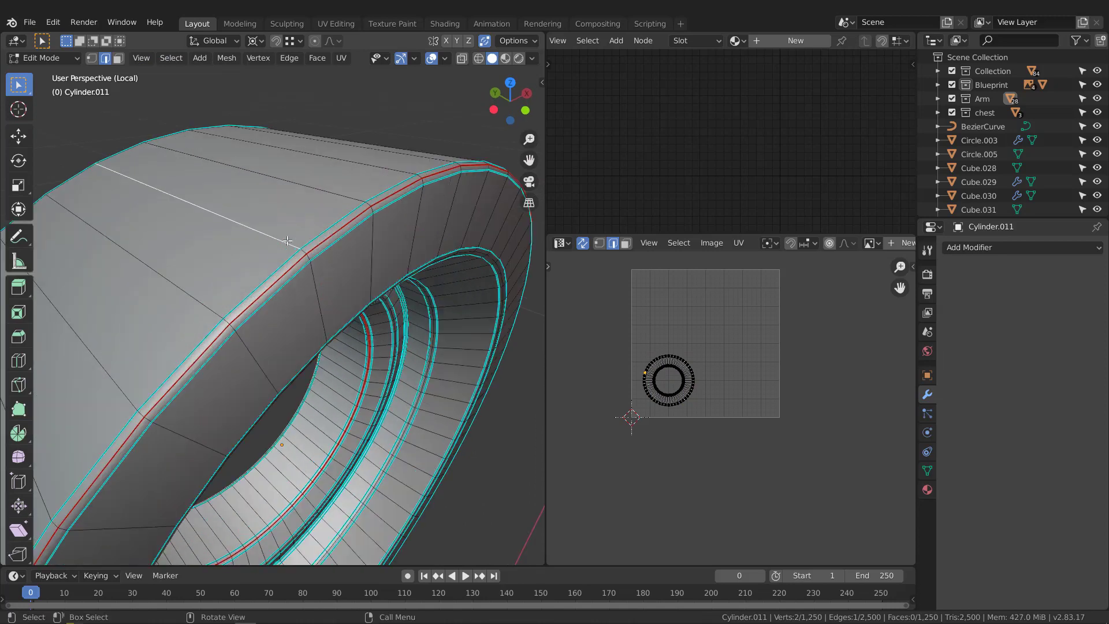
Select the straight edge crossing the ring's outer wall and mark it as a seam
{"action": "left_click", "coordinate": [304, 250]}
{"action": "scroll", "coordinate": [266, 227], "scroll_direction": "down", "scroll_amount": 4}
{"action": "middle_click_drag", "start_coordinate": [145, 240], "coordinate": [232, 247]}
{"action": "scroll", "coordinate": [232, 246], "scroll_direction": "up", "scroll_amount": 4}
{"action": "scroll", "coordinate": [232, 247], "scroll_direction": "down", "scroll_amount": 4}
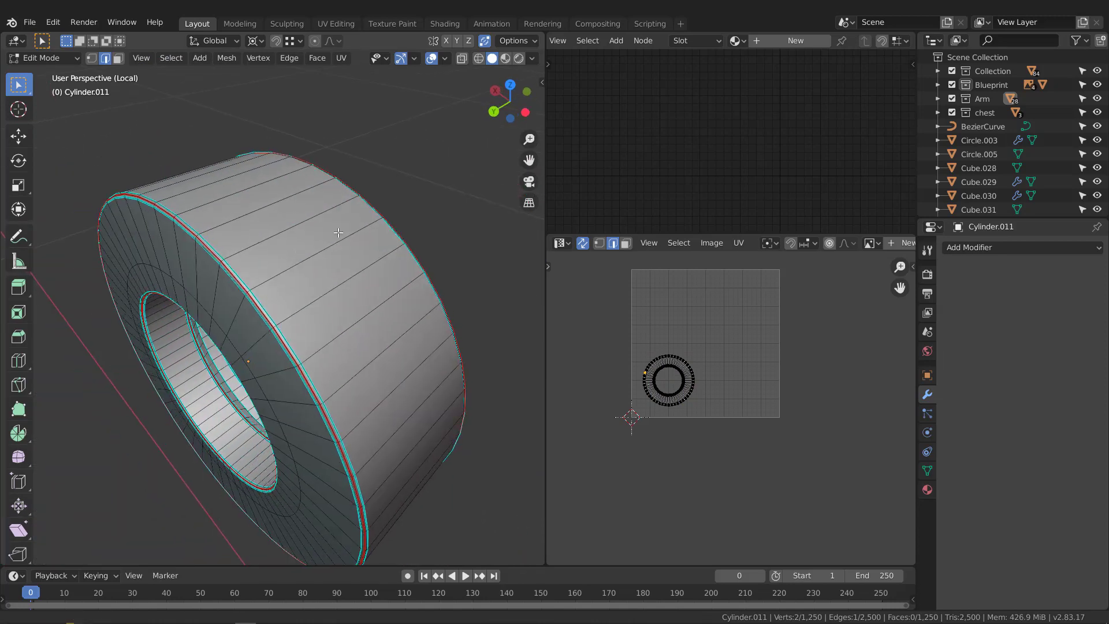
{"action": "scroll", "coordinate": [191, 269], "scroll_direction": "up", "scroll_amount": 5}
{"action": "left_click", "coordinate": [185, 273], "text": "ctrl"}
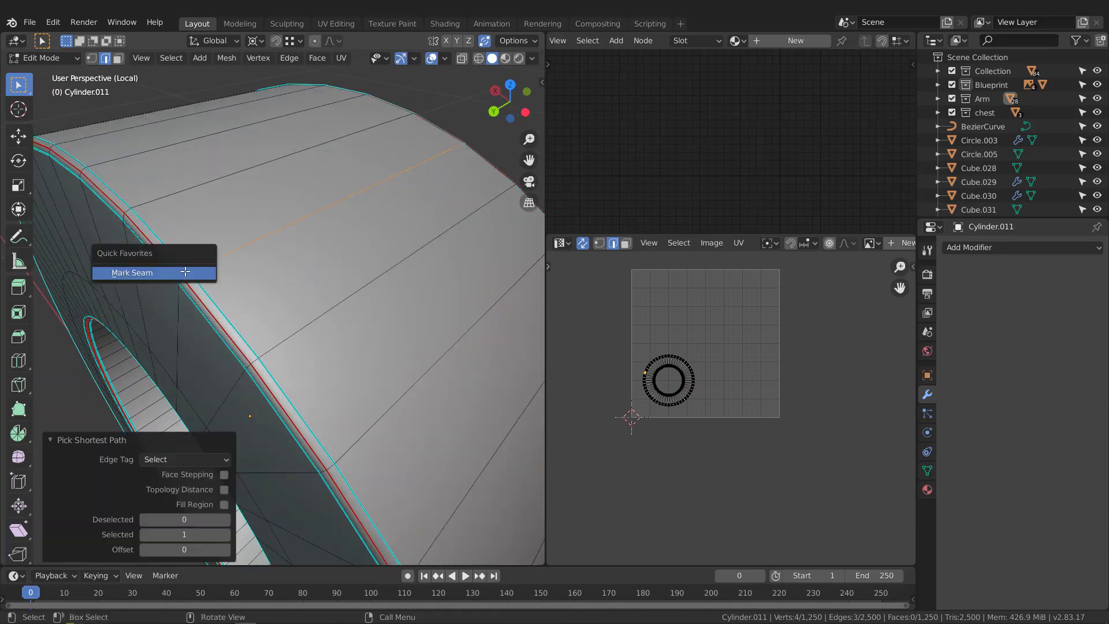
{"action": "left_click", "coordinate": [185, 273]}
Select the whole ring, unwrap it with the Angle Based method and inspect the resulting UV islands
{"action": "scroll", "coordinate": [190, 272], "scroll_direction": "down", "scroll_amount": 3}
{"action": "key", "text": "a"}
{"action": "middle_click_drag", "start_coordinate": [698, 340], "coordinate": [690, 350]}
{"action": "key", "text": "u"}
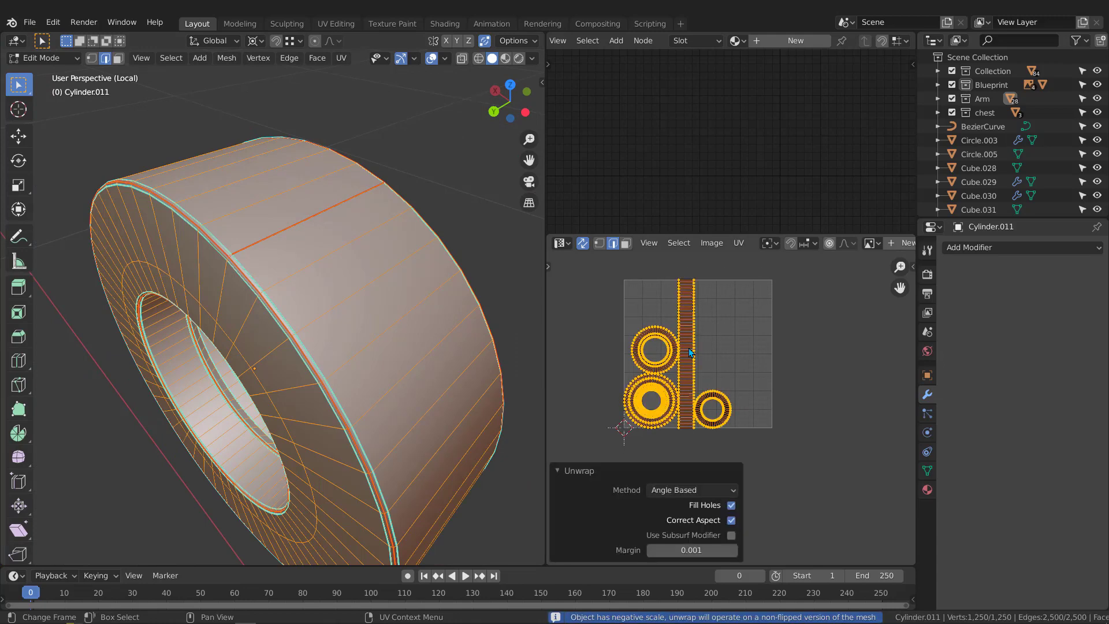
{"action": "scroll", "coordinate": [686, 388], "scroll_direction": "up", "scroll_amount": 2}
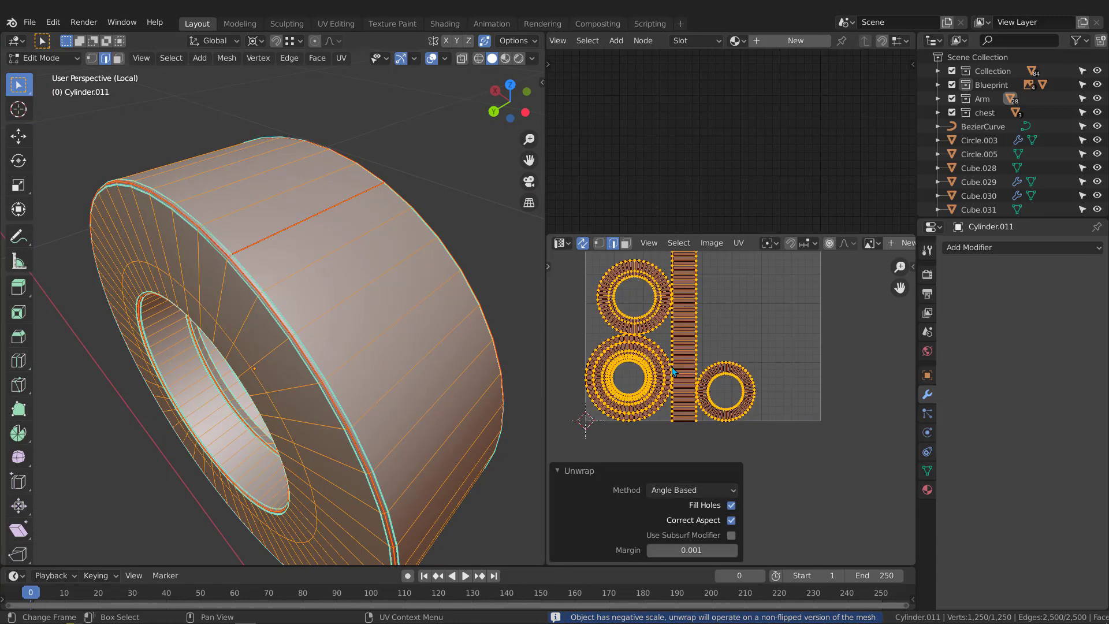
{"action": "scroll", "coordinate": [684, 371], "scroll_direction": "down", "scroll_amount": 4}
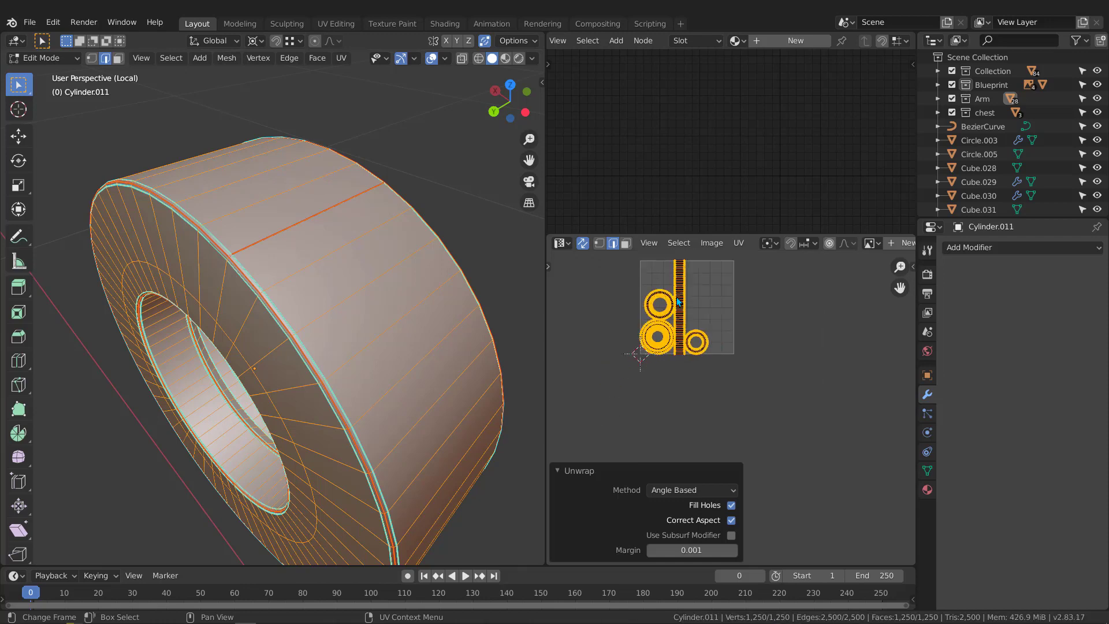
Apply the ring's scale in Object Mode and return to Edit Mode
{"action": "mouse_move", "coordinate": [191, 271]}
{"action": "middle_mouse_down"}
{"action": "mouse_move", "coordinate": [244, 315]}
{"action": "mouse_move", "coordinate": [296, 282]}
{"action": "mouse_move", "coordinate": [283, 283]}
{"action": "middle_mouse_up"}
{"action": "key", "text": "Tab"}
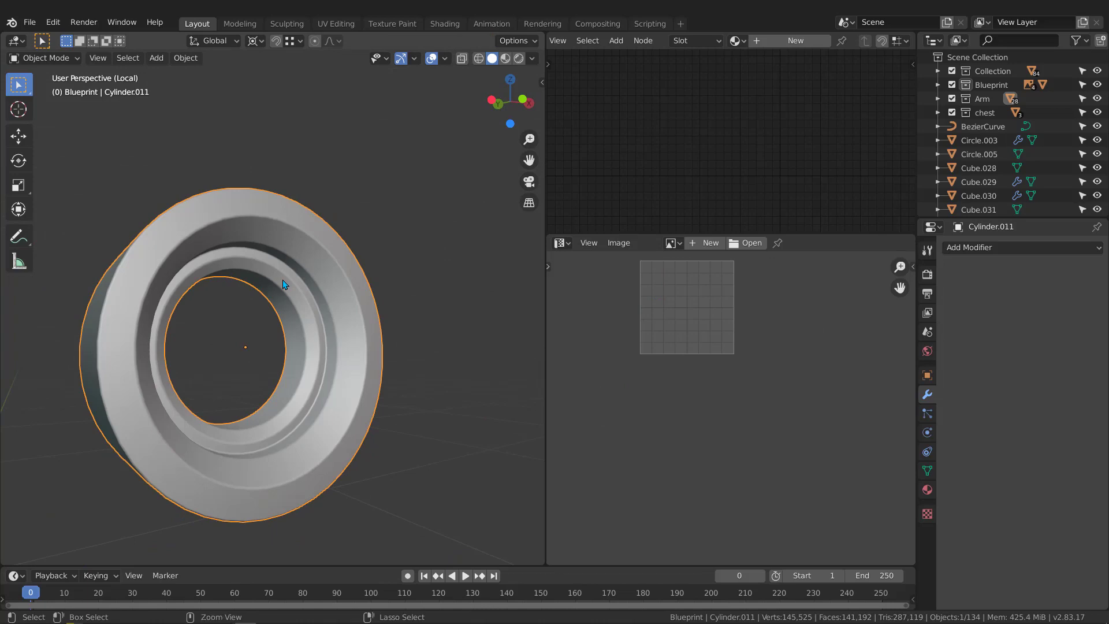
{"action": "key", "text": "ctrl+a"}
{"action": "left_click", "coordinate": [241, 286]}
{"action": "key", "text": "Tab"}
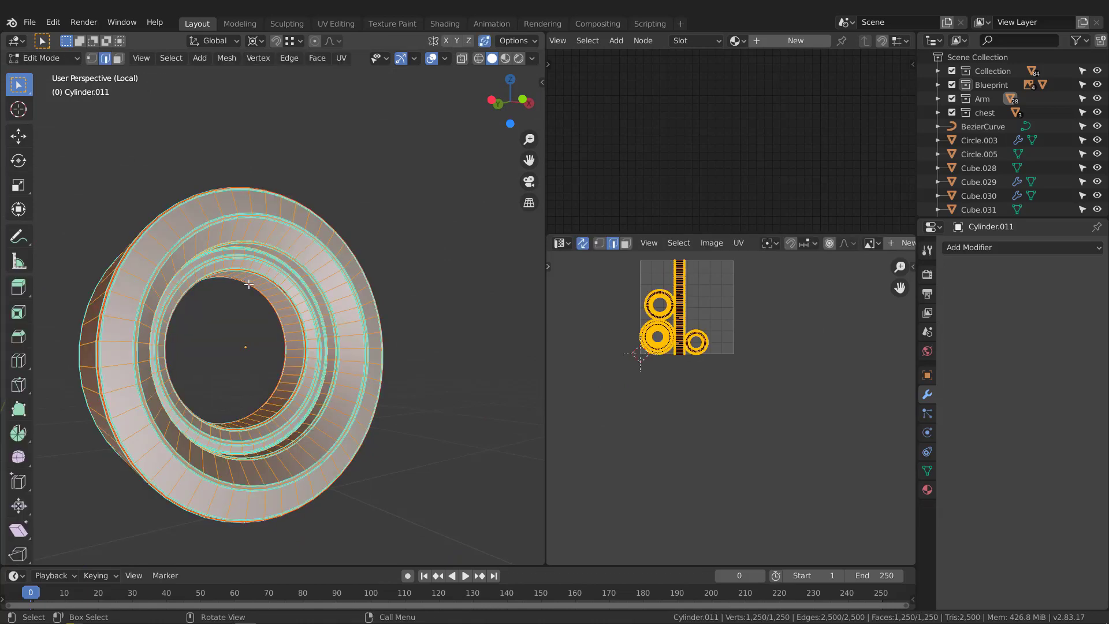
{"action": "key", "text": "Tab"}
{"action": "key", "text": "Tab"}
Unwrap the scale-corrected ring again with the Angle Based method and a 0.001 margin
{"action": "key", "text": "s"}
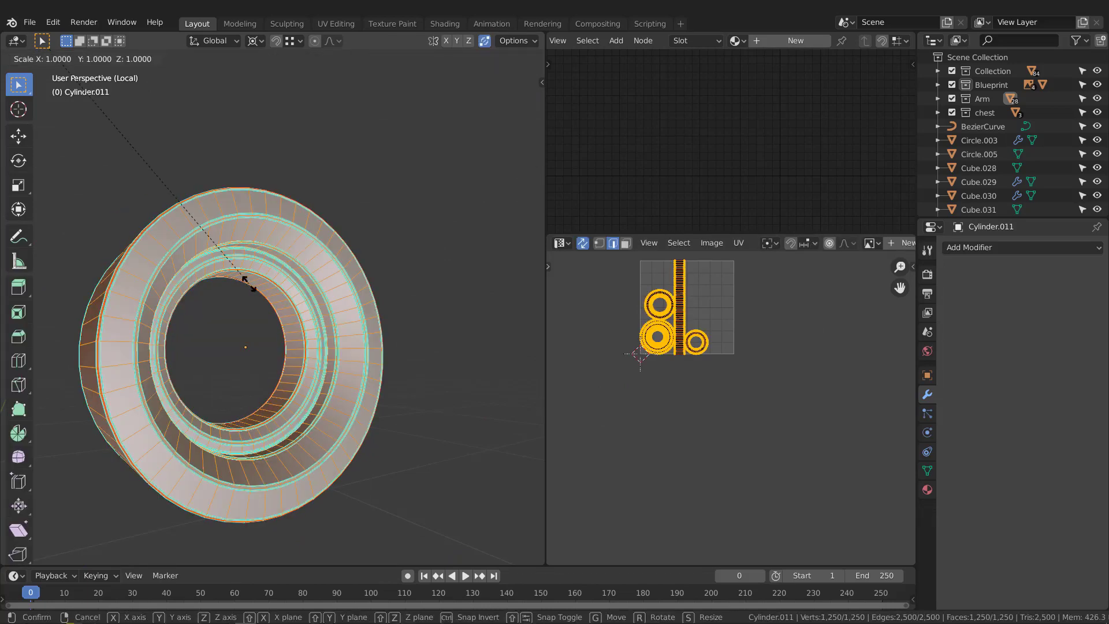
{"action": "key", "text": "Escape"}
{"action": "middle_click_drag", "start_coordinate": [659, 312], "coordinate": [685, 356]}
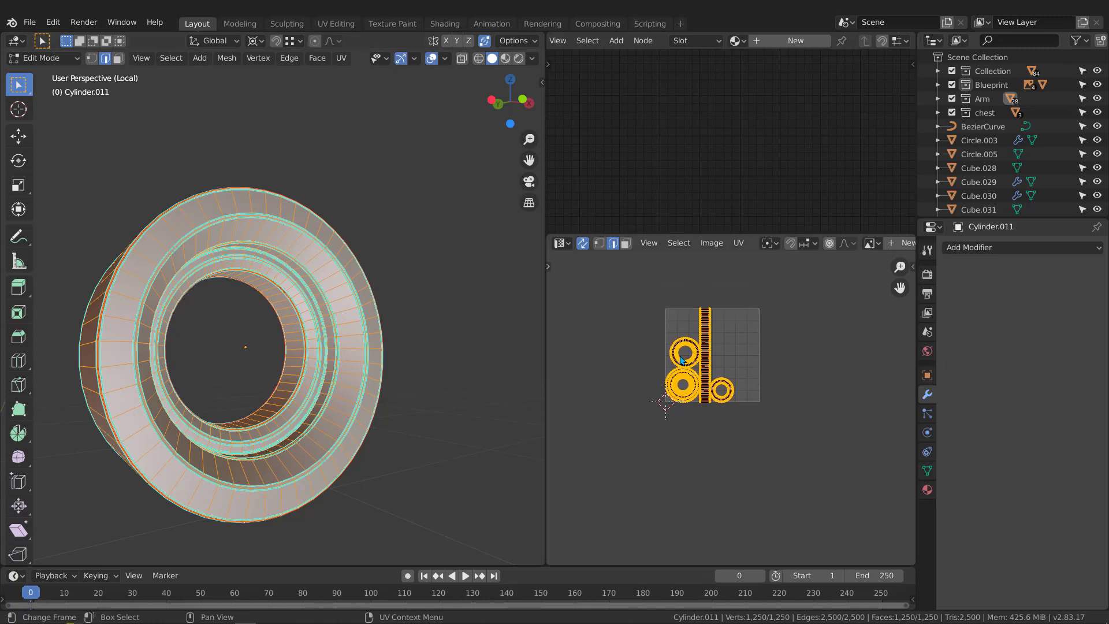
{"action": "key", "text": "u"}
{"action": "scroll", "coordinate": [695, 381], "scroll_direction": "up", "scroll_amount": 6}
{"action": "middle_click_drag", "start_coordinate": [221, 268], "coordinate": [221, 270]}
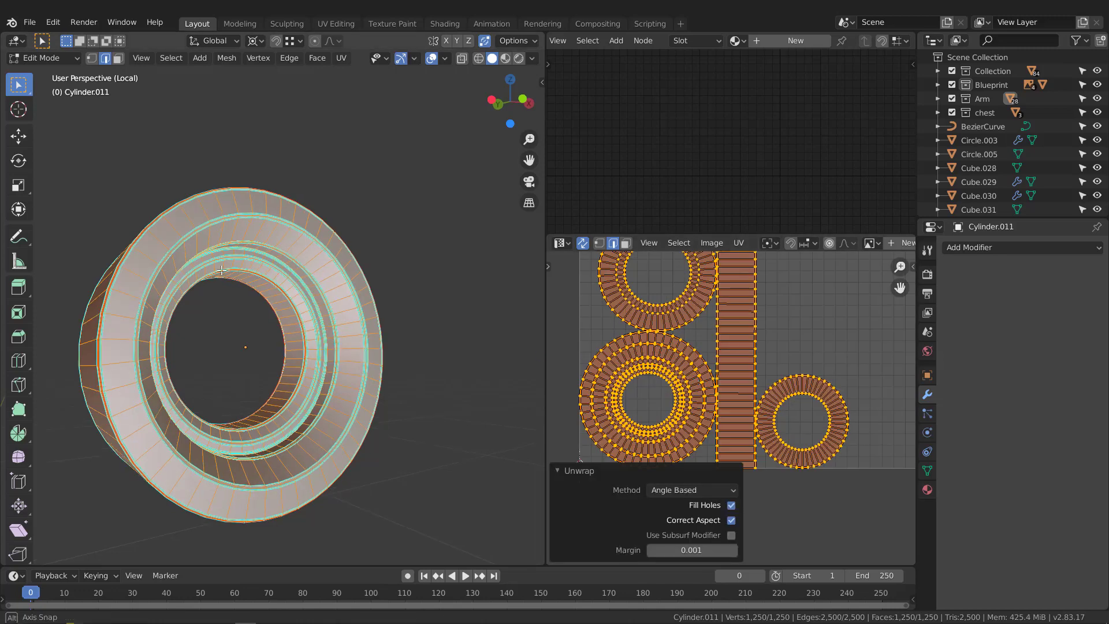
Add a Weighted Normal modifier to the ring in Object Mode and apply it
{"action": "key", "text": "Tab"}
{"action": "scroll", "coordinate": [305, 302], "scroll_direction": "up", "scroll_amount": 8}
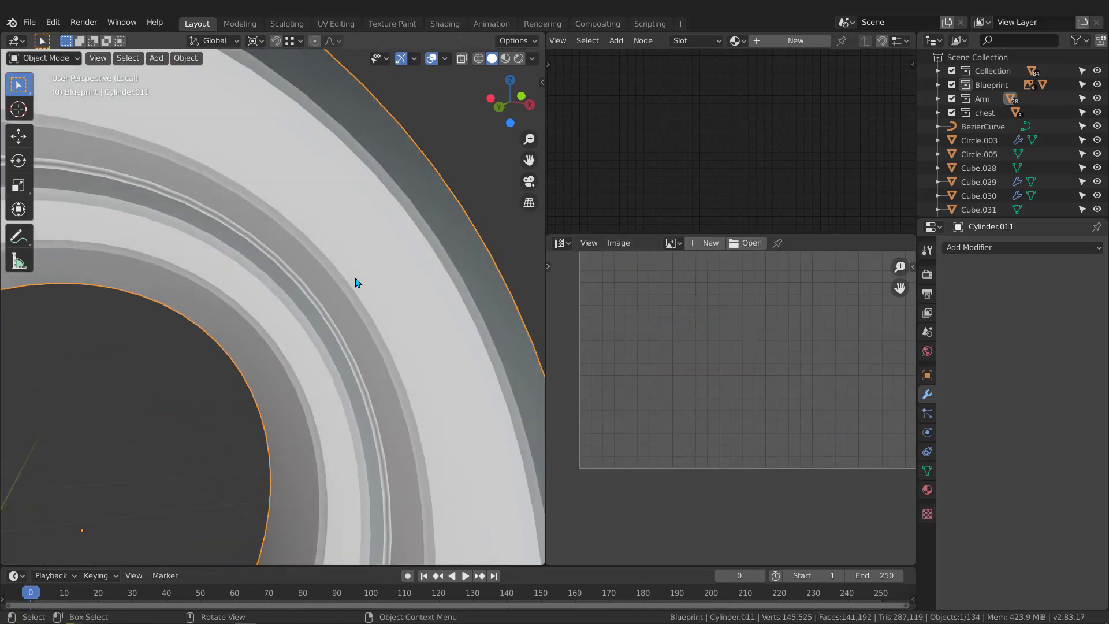
{"action": "left_click", "coordinate": [971, 248]}
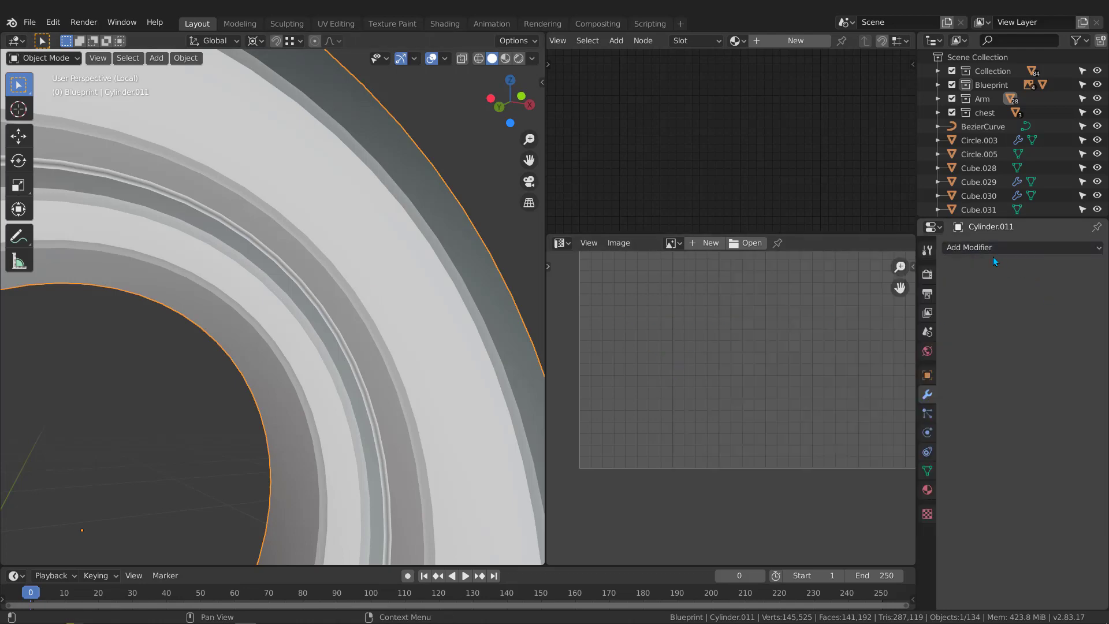
{"action": "left_click", "coordinate": [996, 249]}
{"action": "left_click", "coordinate": [715, 338]}
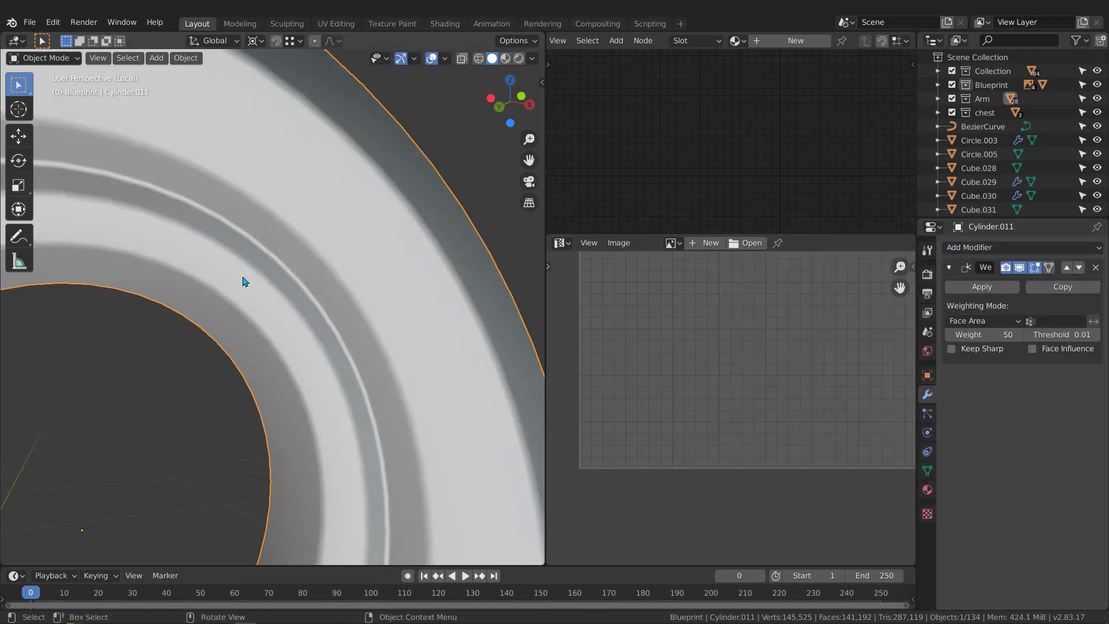
{"action": "scroll", "coordinate": [245, 283], "scroll_direction": "down", "scroll_amount": 5}
{"action": "left_click", "coordinate": [982, 287]}
Leave local view and assign the existing Checker material to the unwrapped ring
{"action": "middle_click_drag", "start_coordinate": [231, 346], "coordinate": [313, 311]}
{"action": "key", "text": "KP_Divide"}
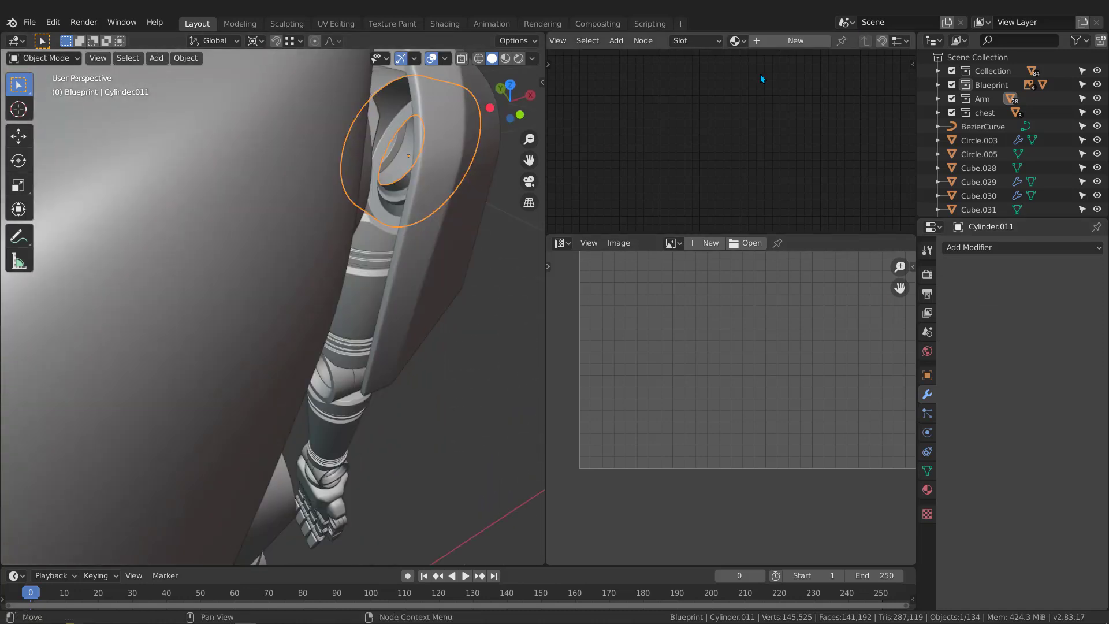
{"action": "left_click", "coordinate": [743, 43]}
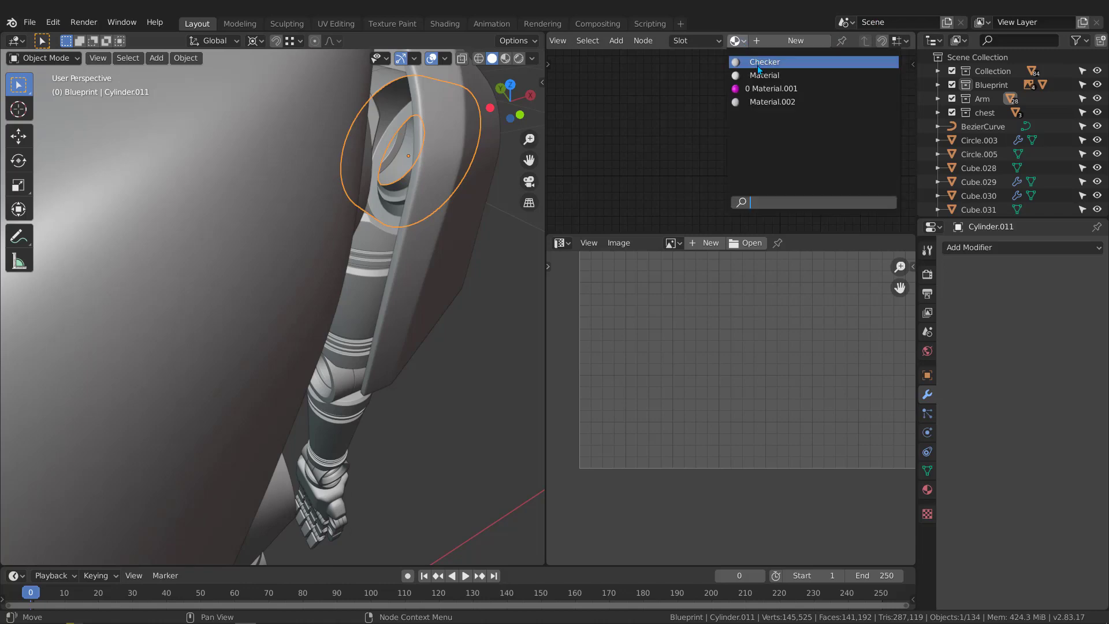
{"action": "left_click", "coordinate": [758, 64]}
Isolate the neighbouring shoulder ring in local view, apply its Bevel modifier and enter Edit Mode
{"action": "left_click", "coordinate": [387, 77]}
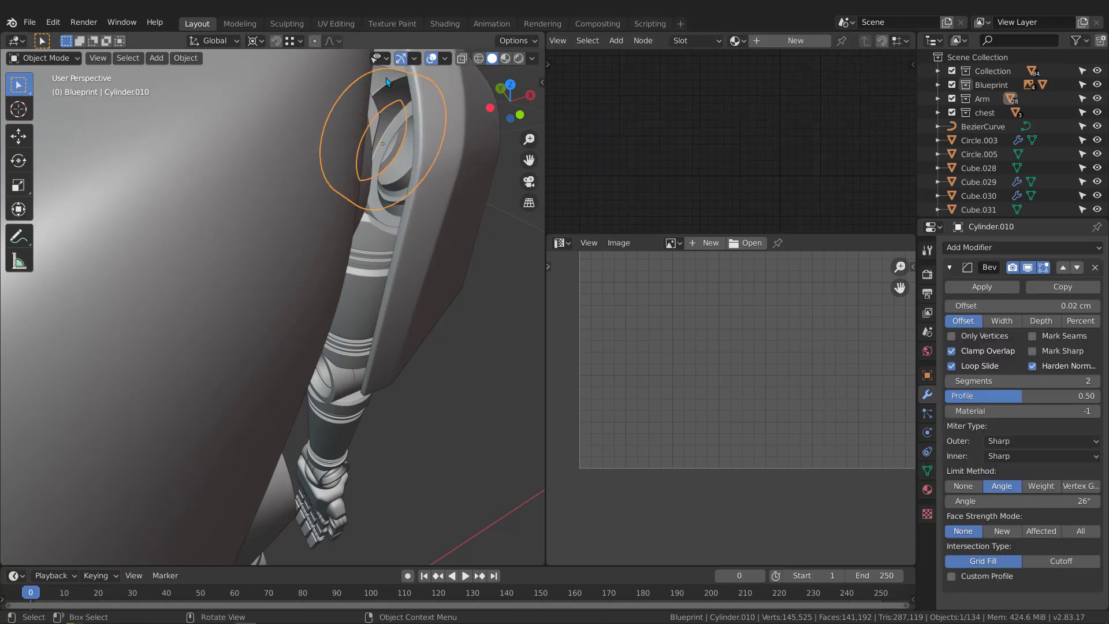
{"action": "key", "text": "KP_Divide"}
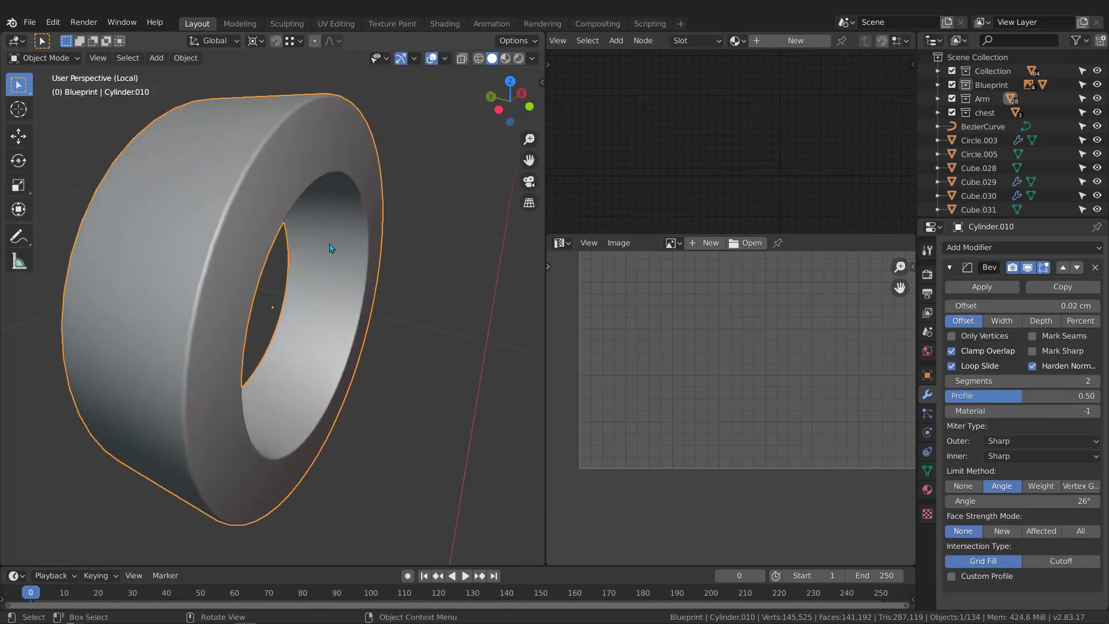
{"action": "key", "text": "Tab"}
{"action": "middle_click_drag", "start_coordinate": [257, 198], "coordinate": [285, 210]}
{"action": "key", "text": "Tab"}
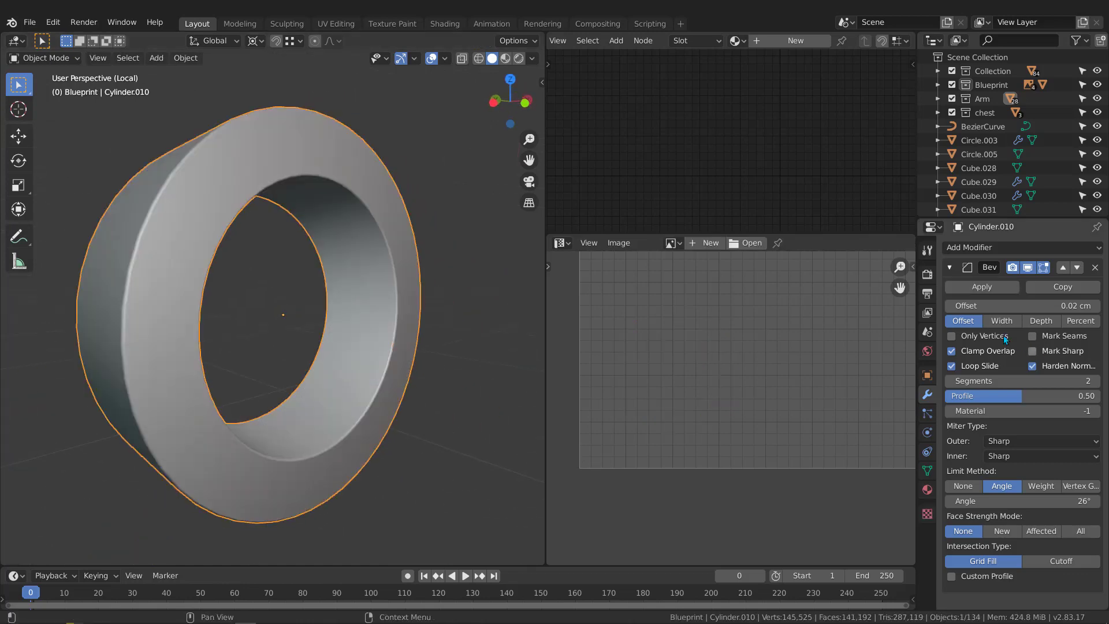
{"action": "left_click", "coordinate": [982, 287]}
{"action": "middle_click_drag", "start_coordinate": [335, 272], "coordinate": [360, 269]}
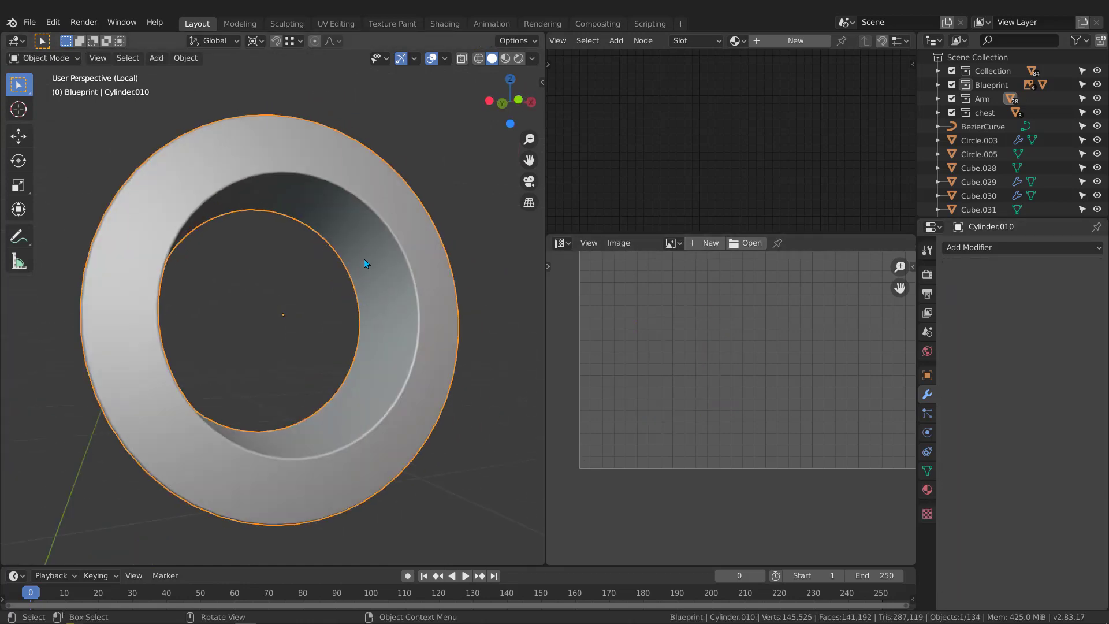
{"action": "key", "text": "Tab"}
Select the bevel loops around the second ring's inner opening on both sides and mark them as seams
{"action": "scroll", "coordinate": [380, 217], "scroll_direction": "up", "scroll_amount": 4}
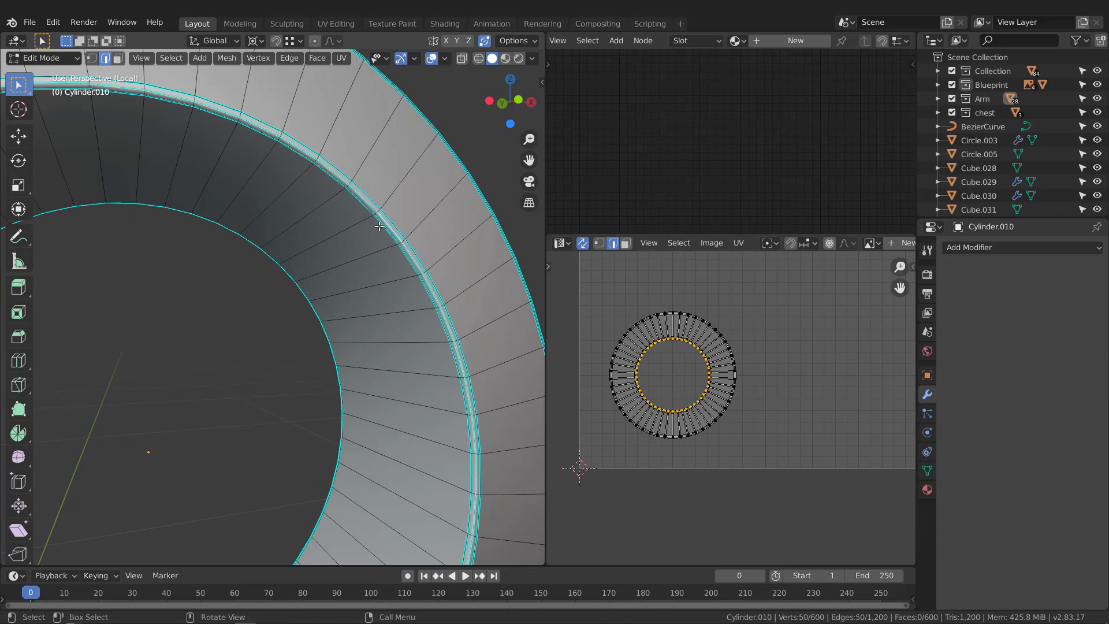
{"action": "scroll", "coordinate": [370, 237], "scroll_direction": "down", "scroll_amount": 9}
{"action": "middle_click_drag", "start_coordinate": [231, 255], "coordinate": [370, 248]}
{"action": "scroll", "coordinate": [284, 232], "scroll_direction": "up", "scroll_amount": 9}
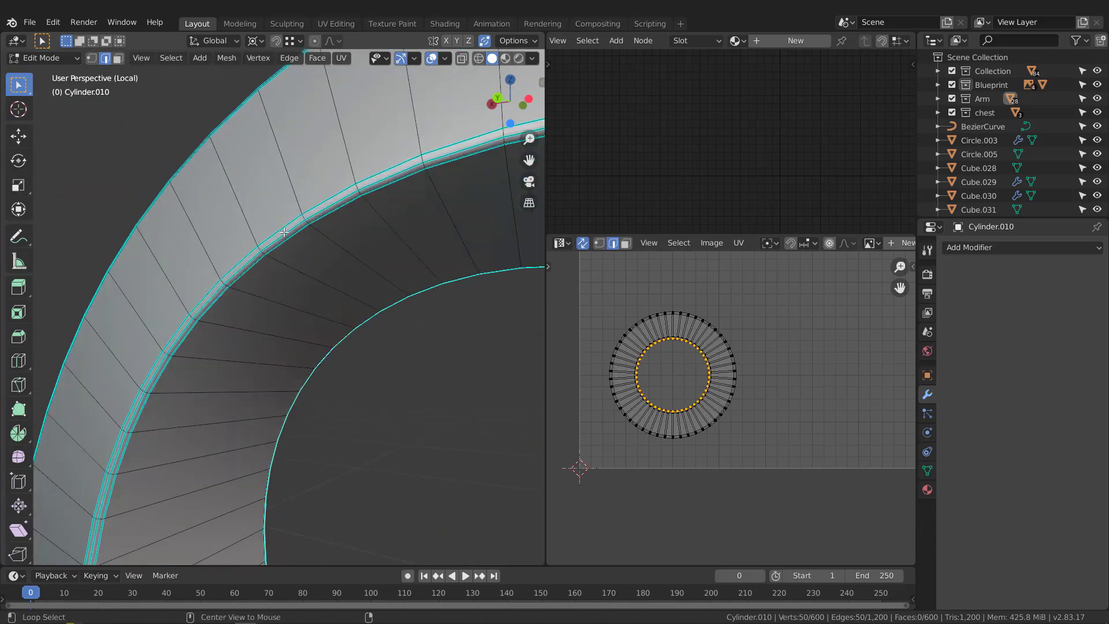
{"action": "key", "text": "q"}
{"action": "left_click", "coordinate": [282, 234]}
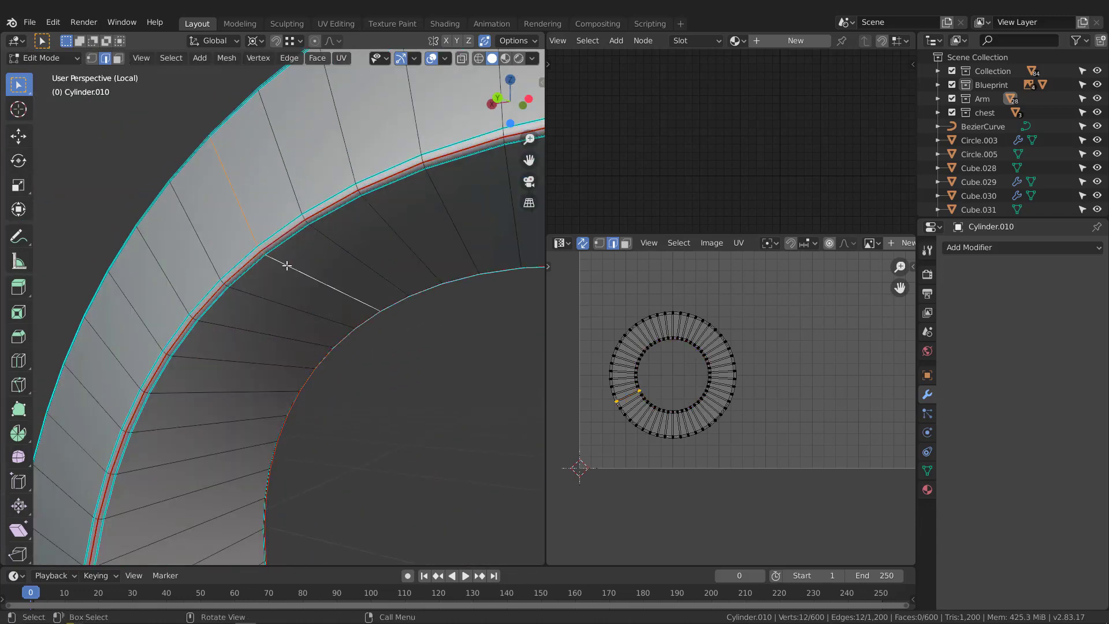
Adjust the edge path selection across the second ring and mark the edge crossing its outer wall as a seam
{"action": "scroll", "coordinate": [297, 285], "scroll_direction": "down", "scroll_amount": 6}
{"action": "middle_click_drag", "start_coordinate": [297, 285], "coordinate": [324, 347]}
{"action": "scroll", "coordinate": [312, 324], "scroll_direction": "up", "scroll_amount": 7}
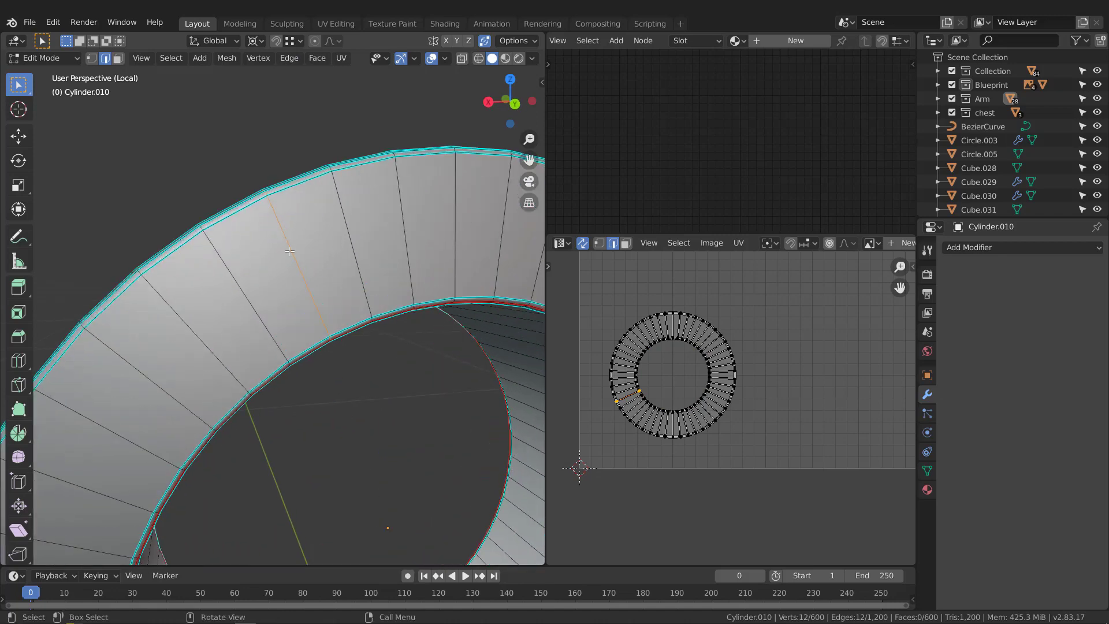
{"action": "mouse_move", "coordinate": [290, 251]}
{"action": "middle_mouse_down"}
{"action": "mouse_move", "coordinate": [231, 260]}
{"action": "mouse_move", "coordinate": [279, 255]}
{"action": "middle_mouse_up"}
{"action": "left_click", "coordinate": [246, 245], "text": "ctrl"}
{"action": "scroll", "coordinate": [245, 245], "scroll_direction": "down", "scroll_amount": 3}
{"action": "scroll", "coordinate": [229, 267], "scroll_direction": "up", "scroll_amount": 2}
{"action": "key", "text": "ctrl+z"}
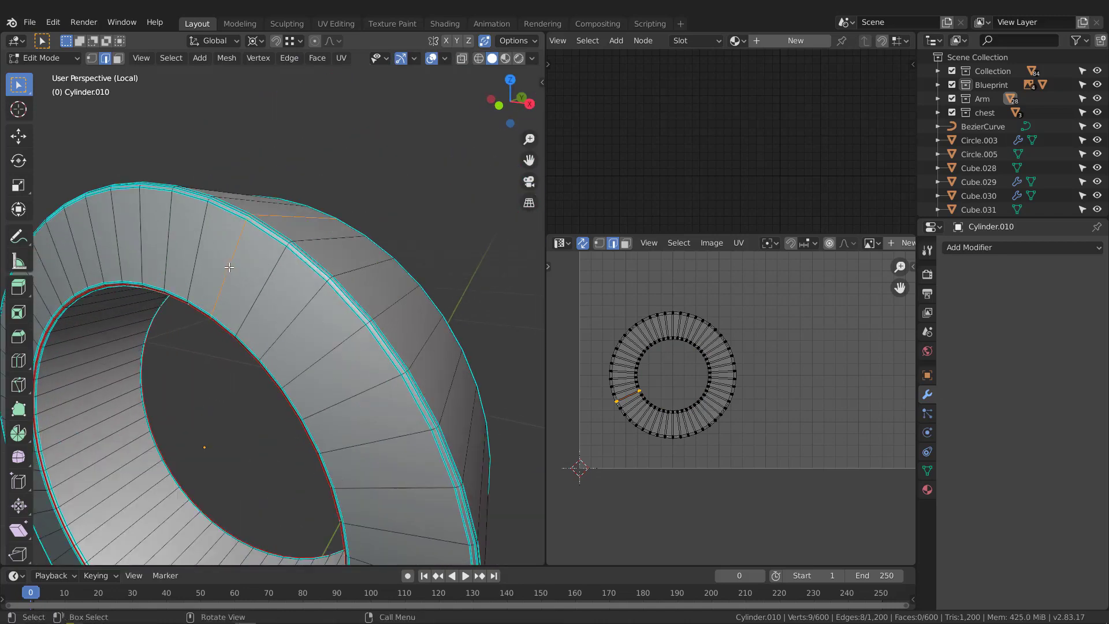
{"action": "mouse_move", "coordinate": [241, 279]}
{"action": "middle_mouse_down"}
{"action": "mouse_move", "coordinate": [239, 269]}
{"action": "mouse_move", "coordinate": [250, 292]}
{"action": "middle_mouse_up"}
{"action": "left_click", "coordinate": [225, 274]}
Select the entire second ring, unwrap it with the Angle Based method and check its UV islands
{"action": "scroll", "coordinate": [225, 274], "scroll_direction": "down", "scroll_amount": 2}
{"action": "key", "text": "a"}
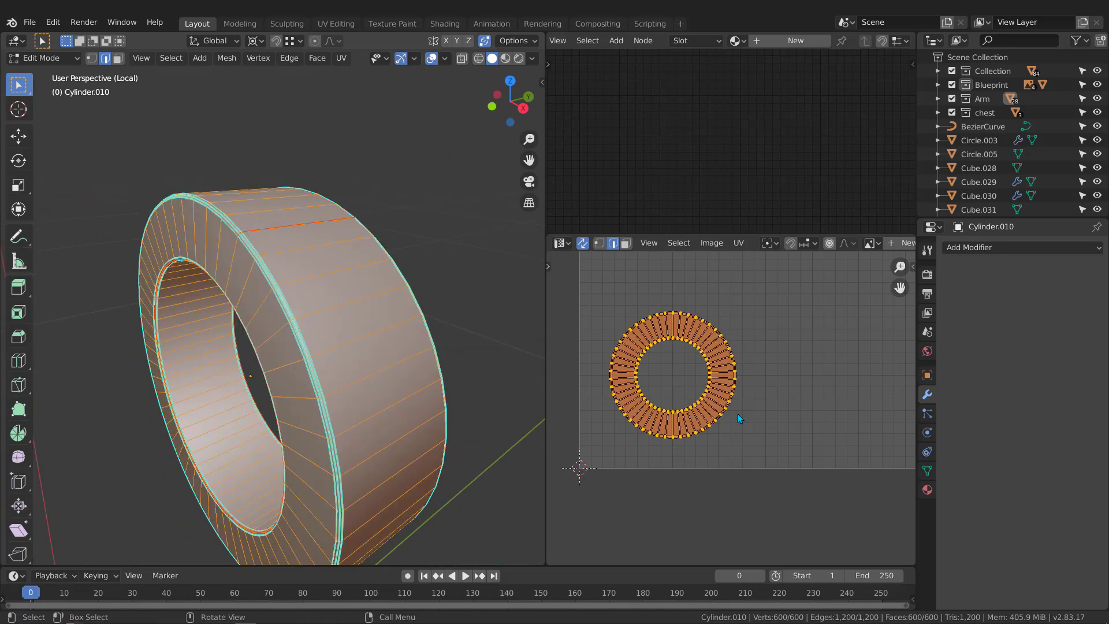
{"action": "middle_click_drag", "start_coordinate": [721, 412], "coordinate": [755, 402]}
{"action": "key", "text": "u"}
{"action": "scroll", "coordinate": [746, 373], "scroll_direction": "down", "scroll_amount": 4}
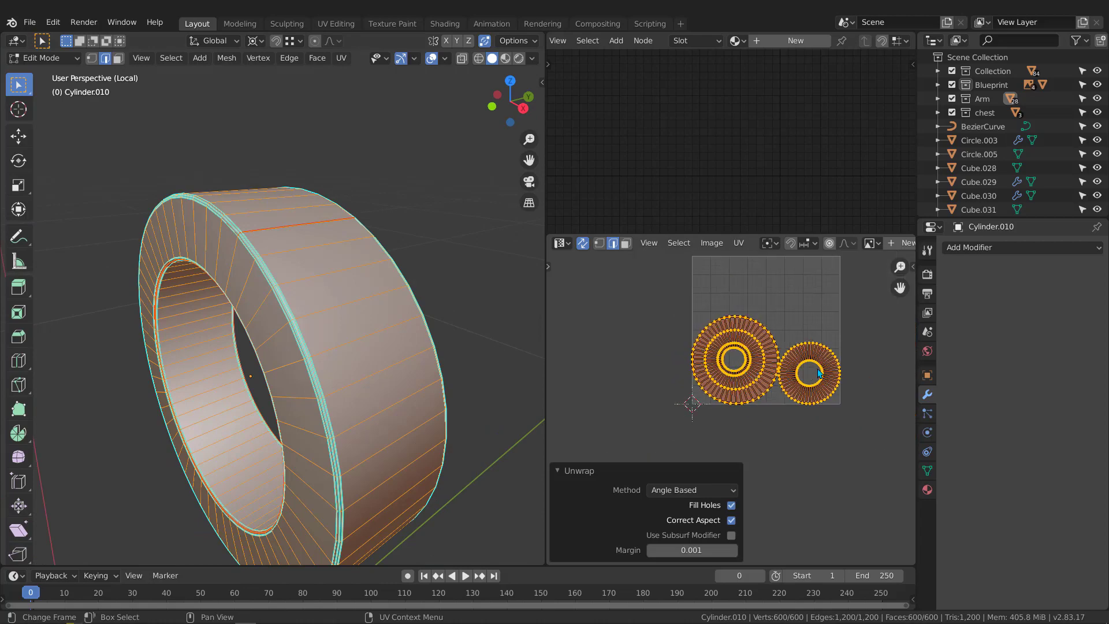
{"action": "scroll", "coordinate": [817, 369], "scroll_direction": "up", "scroll_amount": 3}
Try selecting an edge path from the second ring's outer-wall seam across its side face to the inner wall
{"action": "middle_click_drag", "start_coordinate": [285, 281], "coordinate": [306, 312]}
{"action": "left_click", "coordinate": [409, 198]}
{"action": "scroll", "coordinate": [409, 226], "scroll_direction": "up", "scroll_amount": 4}
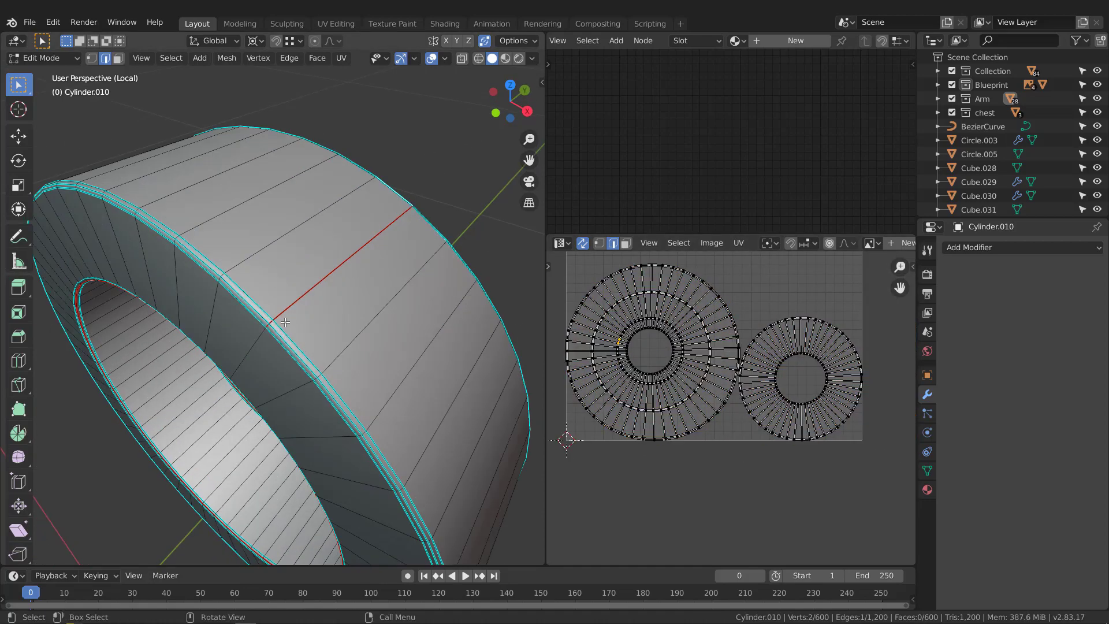
{"action": "scroll", "coordinate": [409, 240], "scroll_direction": "down", "scroll_amount": 2}
{"action": "scroll", "coordinate": [409, 240], "scroll_direction": "down", "scroll_amount": 2}
{"action": "middle_click_drag", "start_coordinate": [409, 240], "coordinate": [283, 219]}
{"action": "scroll", "coordinate": [399, 199], "scroll_direction": "up", "scroll_amount": 3}
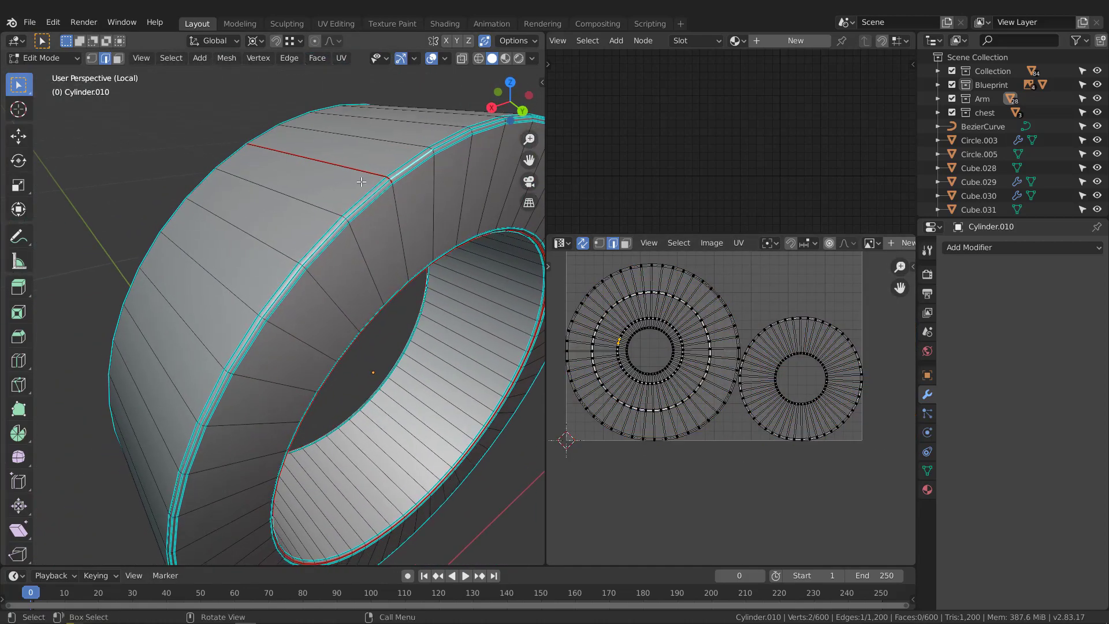
{"action": "scroll", "coordinate": [398, 222], "scroll_direction": "down", "scroll_amount": 2}
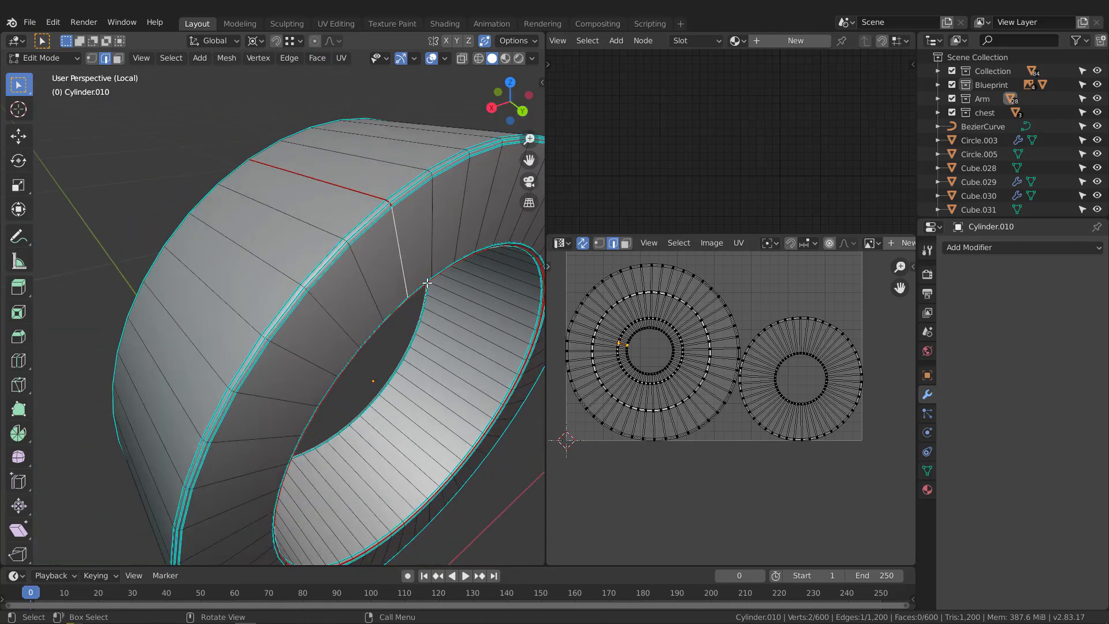
{"action": "middle_click_drag", "start_coordinate": [425, 285], "coordinate": [337, 218]}
{"action": "scroll", "coordinate": [370, 288], "scroll_direction": "down", "scroll_amount": 3}
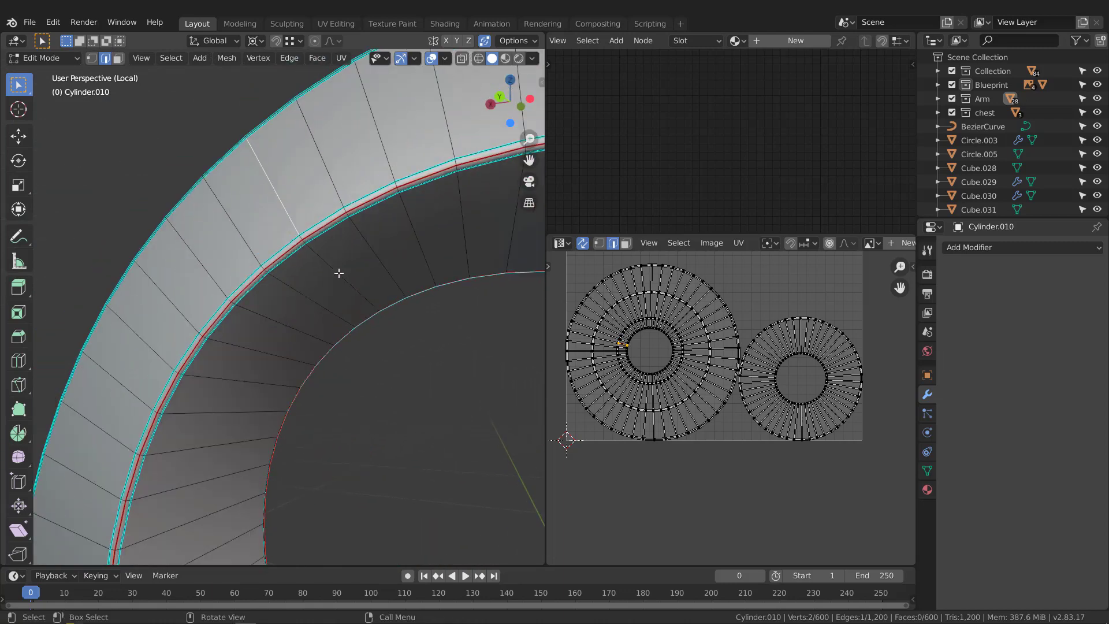
{"action": "scroll", "coordinate": [706, 471], "scroll_direction": "down", "scroll_amount": 4}
{"action": "scroll", "coordinate": [697, 415], "scroll_direction": "up", "scroll_amount": 2}
{"action": "scroll", "coordinate": [380, 215], "scroll_direction": "up", "scroll_amount": 4}
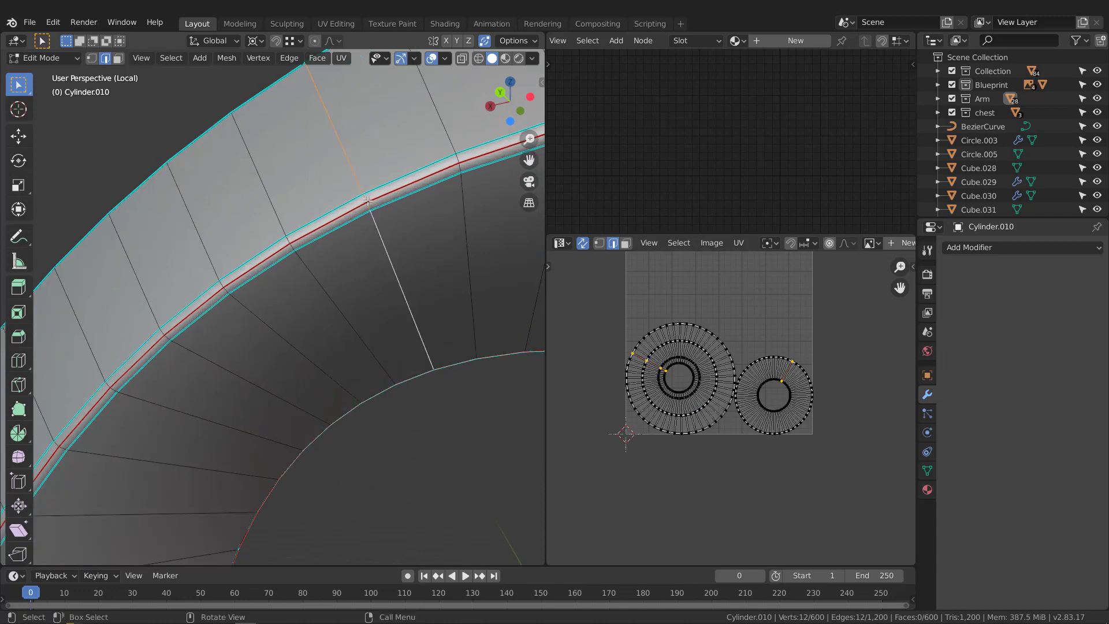
Select the edge path crossing the second ring's inner wall between its bevels and mark it as a seam
{"action": "scroll", "coordinate": [368, 200], "scroll_direction": "up", "scroll_amount": 2}
{"action": "middle_click_drag", "start_coordinate": [381, 232], "coordinate": [379, 149]}
{"action": "left_click", "coordinate": [381, 149], "text": "ctrl"}
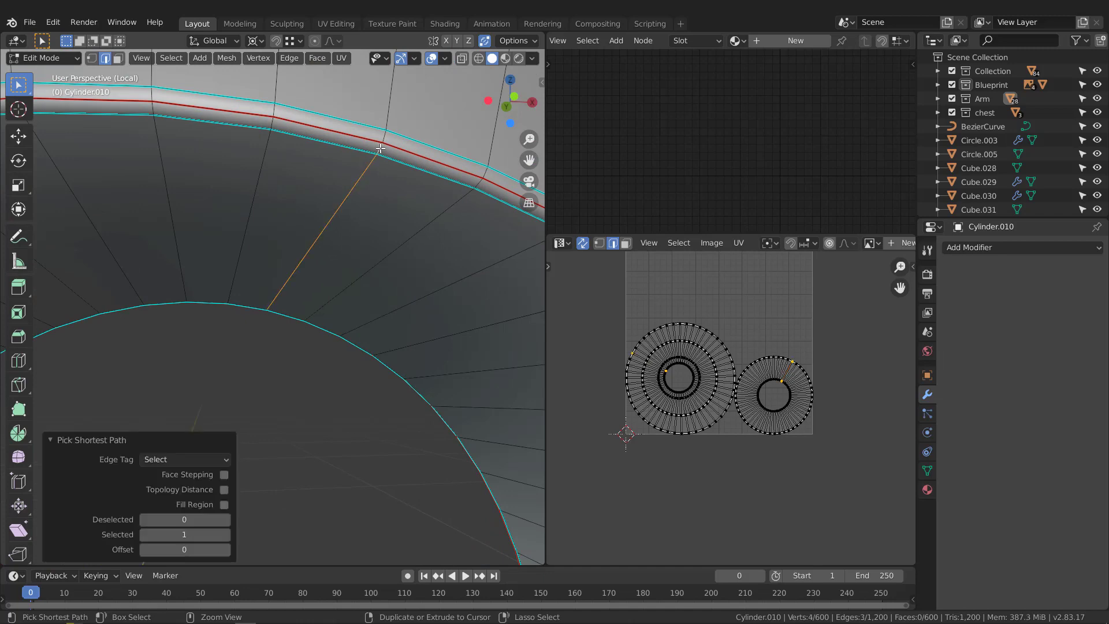
{"action": "left_click", "coordinate": [381, 149]}
Select the whole second ring and unwrap it with the Angle Based method using the inner-wall seam
{"action": "key", "text": "a"}
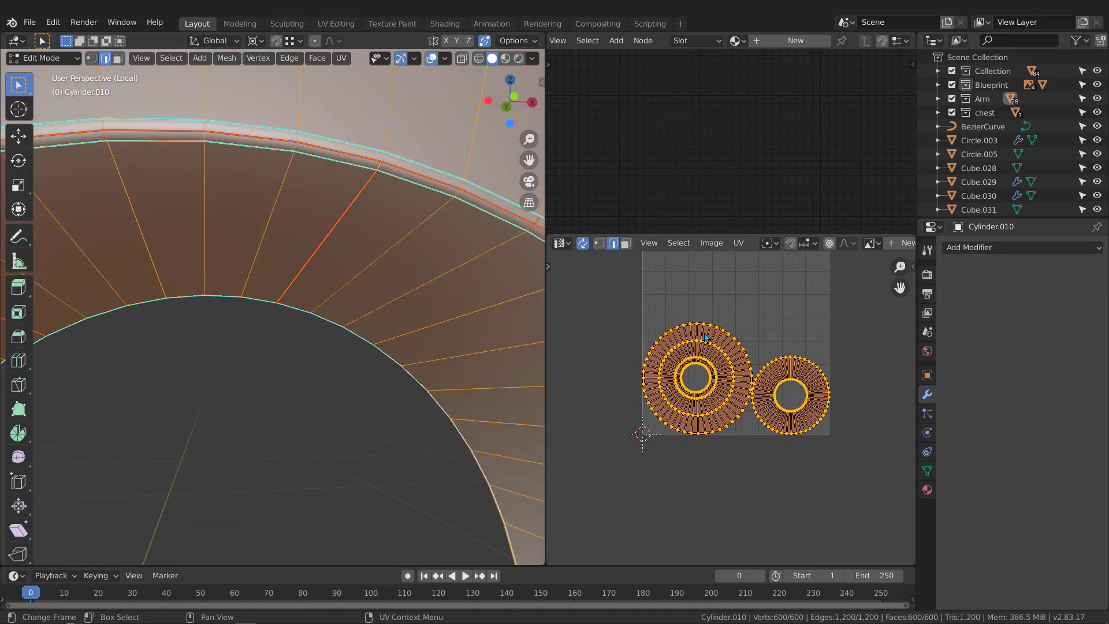
{"action": "key", "text": "u"}
{"action": "left_click", "coordinate": [706, 338]}
{"action": "scroll", "coordinate": [711, 333], "scroll_direction": "down", "scroll_amount": 4}
{"action": "middle_click_drag", "start_coordinate": [318, 205], "coordinate": [234, 188]}
{"action": "scroll", "coordinate": [333, 231], "scroll_direction": "up", "scroll_amount": 4}
{"action": "scroll", "coordinate": [336, 235], "scroll_direction": "down", "scroll_amount": 4}
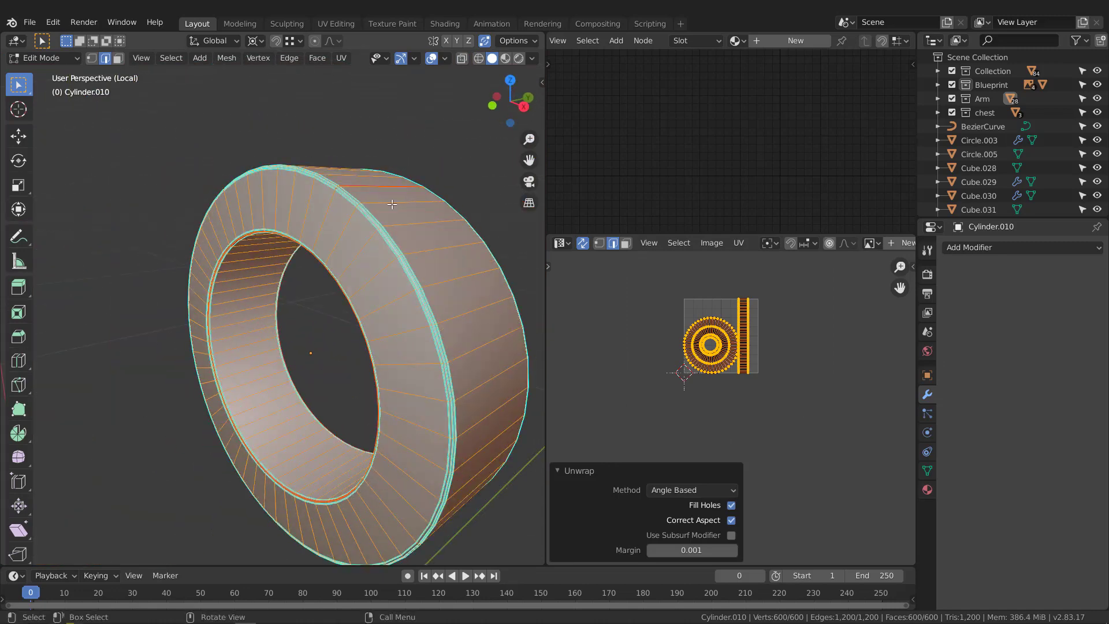
Select the middle bevel loops around both outer rims of the second ring and mark them as seams
{"action": "left_click", "coordinate": [371, 201]}
{"action": "scroll", "coordinate": [339, 177], "scroll_direction": "up", "scroll_amount": 1}
{"action": "scroll", "coordinate": [339, 177], "scroll_direction": "up", "scroll_amount": 5}
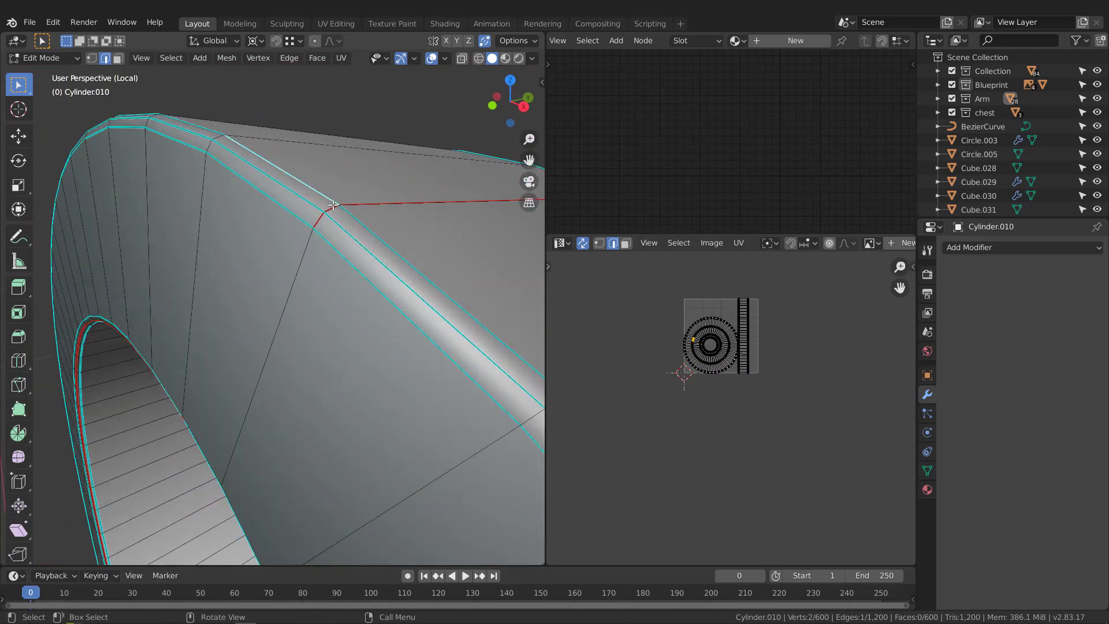
{"action": "middle_click_drag", "start_coordinate": [333, 206], "coordinate": [293, 294]}
{"action": "scroll", "coordinate": [333, 232], "scroll_direction": "down", "scroll_amount": 5}
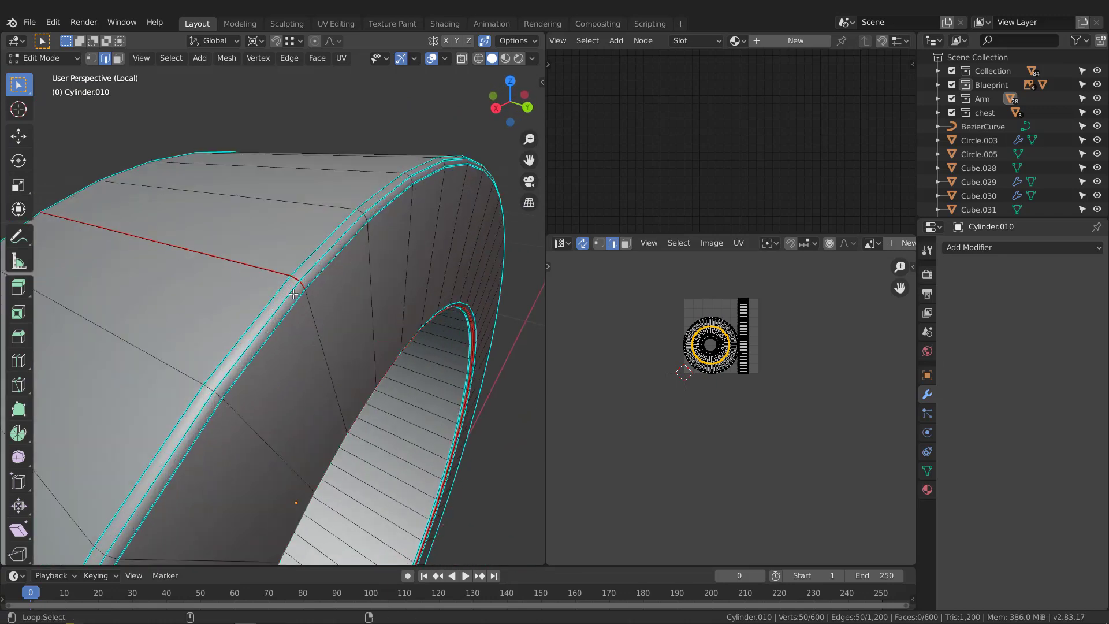
{"action": "left_click", "coordinate": [291, 294]}
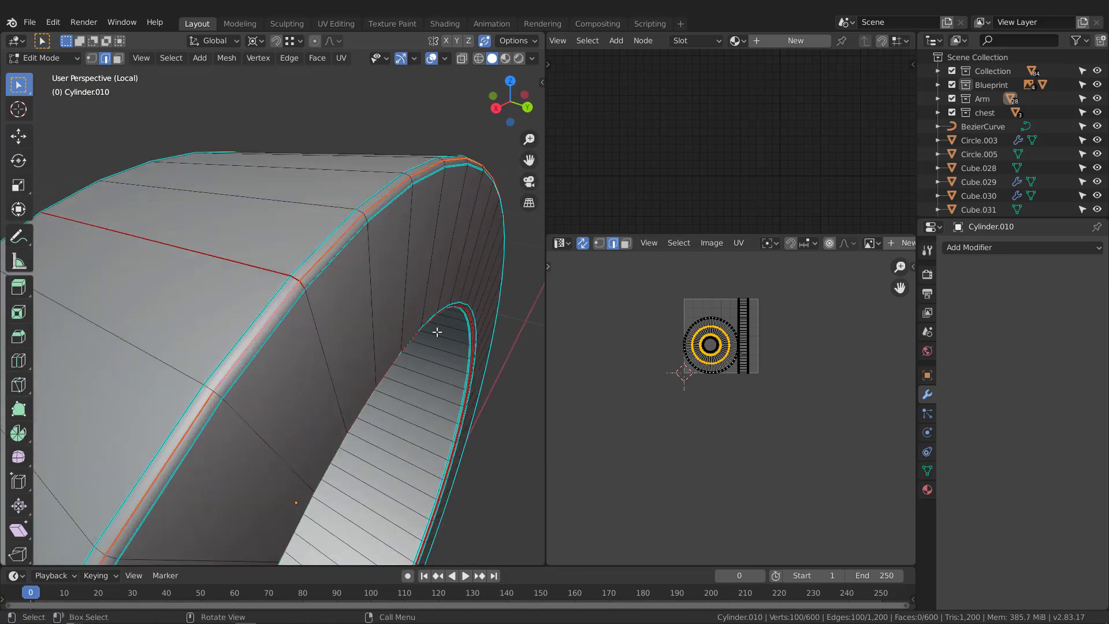
Select the entire ring, unwrap it again with the Angle Based method and inspect the separated UV islands
{"action": "key", "text": "a"}
{"action": "key", "text": "u"}
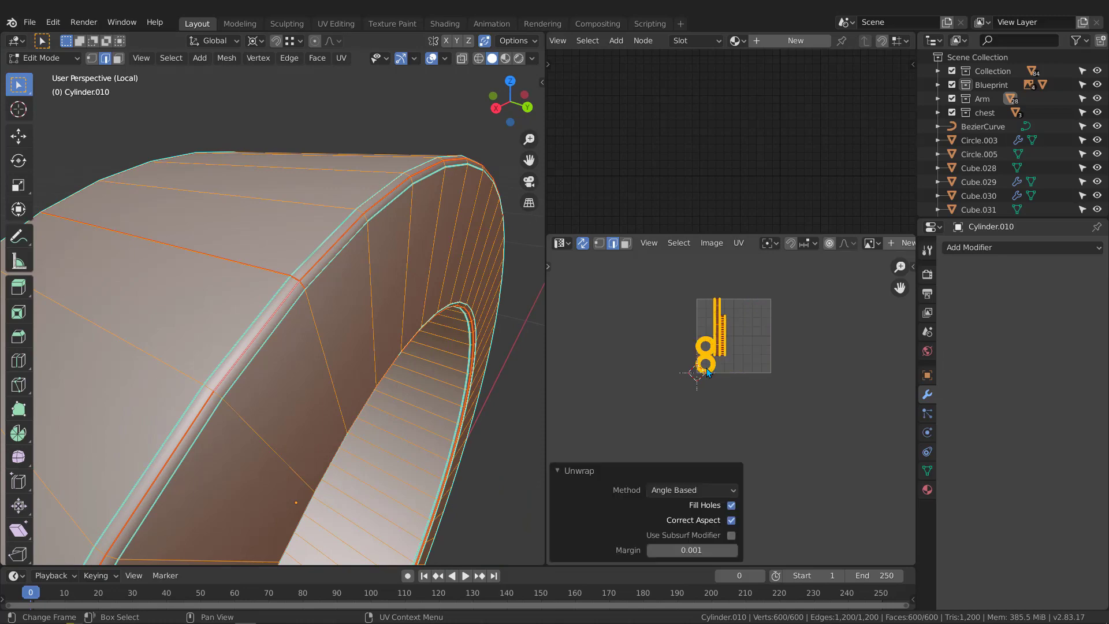
{"action": "scroll", "coordinate": [719, 339], "scroll_direction": "up", "scroll_amount": 6}
{"action": "scroll", "coordinate": [718, 339], "scroll_direction": "down", "scroll_amount": 4}
{"action": "scroll", "coordinate": [718, 342], "scroll_direction": "up", "scroll_amount": 3}
{"action": "scroll", "coordinate": [718, 343], "scroll_direction": "down", "scroll_amount": 3}
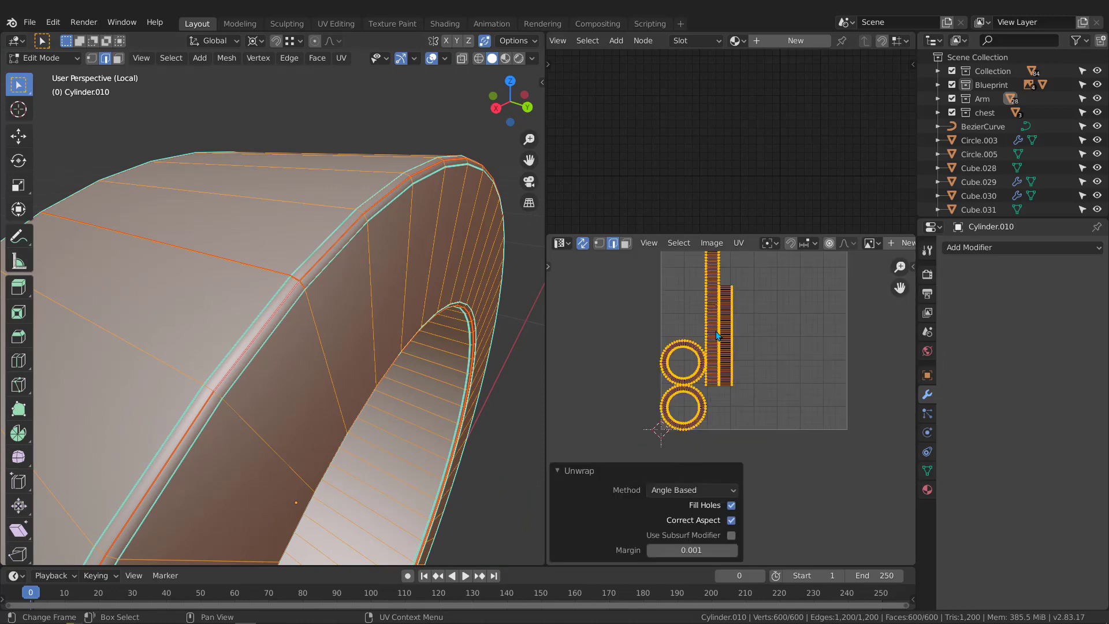
Return the second ring to Object Mode and assign it the existing Checker material
{"action": "scroll", "coordinate": [269, 263], "scroll_direction": "down", "scroll_amount": 5}
{"action": "middle_click_drag", "start_coordinate": [272, 274], "coordinate": [399, 288]}
{"action": "scroll", "coordinate": [308, 288], "scroll_direction": "down", "scroll_amount": 2}
{"action": "middle_click_drag", "start_coordinate": [308, 288], "coordinate": [394, 267]}
{"action": "key", "text": "Tab"}
{"action": "middle_click_drag", "start_coordinate": [317, 276], "coordinate": [365, 278]}
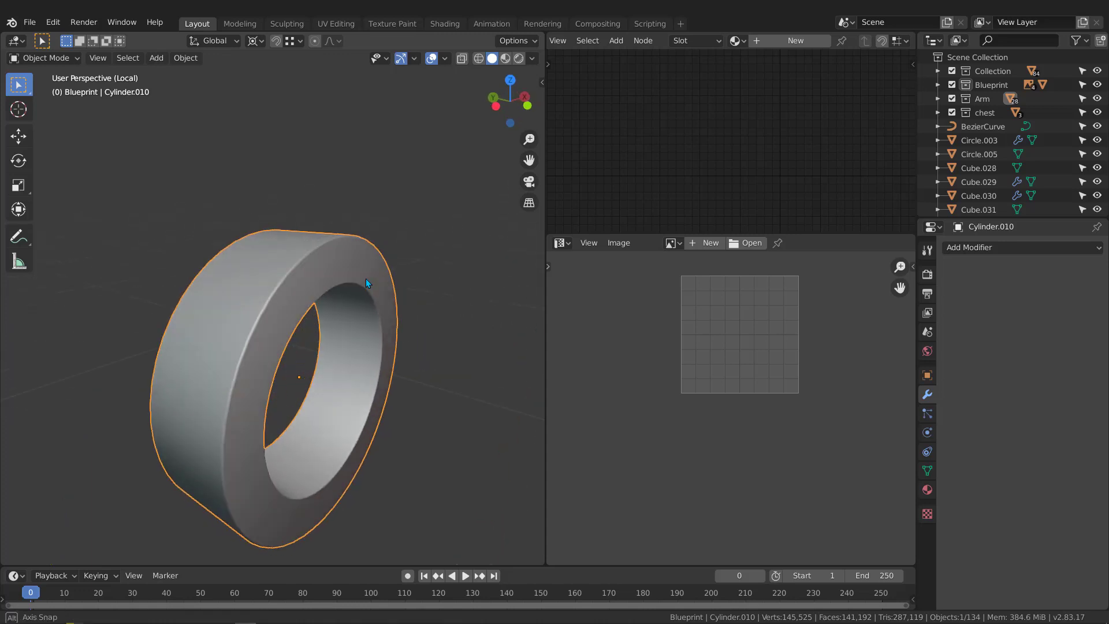
{"action": "left_click", "coordinate": [739, 40]}
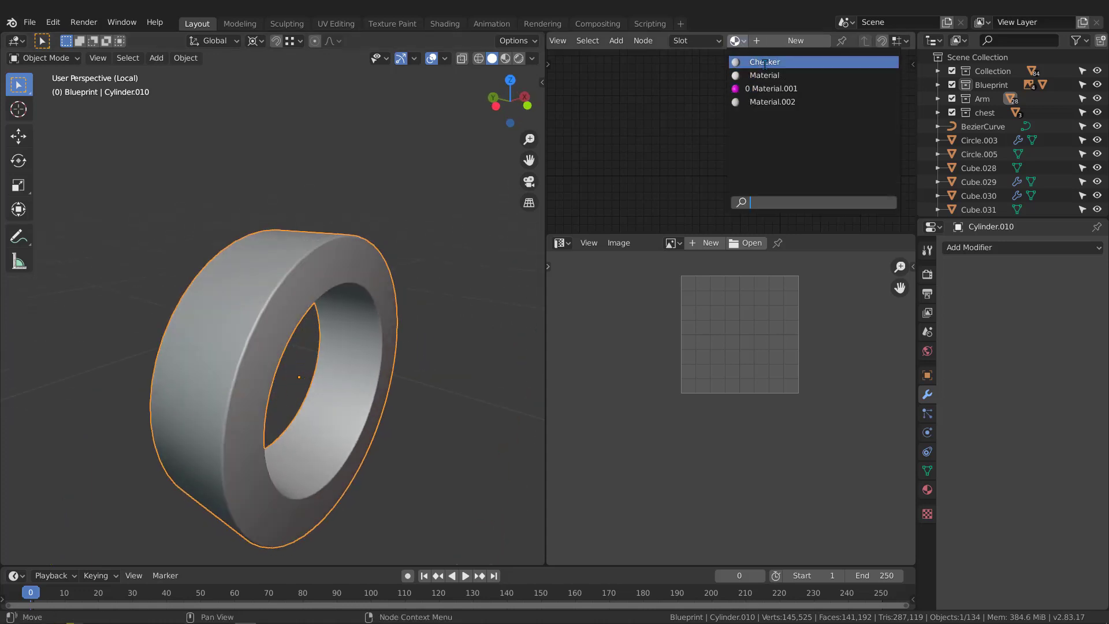
{"action": "left_click", "coordinate": [764, 63]}
Leave local view, isolate the adjacent ring with the stepped opening and apply its Bevel modifier
{"action": "middle_click_drag", "start_coordinate": [337, 251], "coordinate": [456, 128]}
{"action": "key", "text": "KP_Divide"}
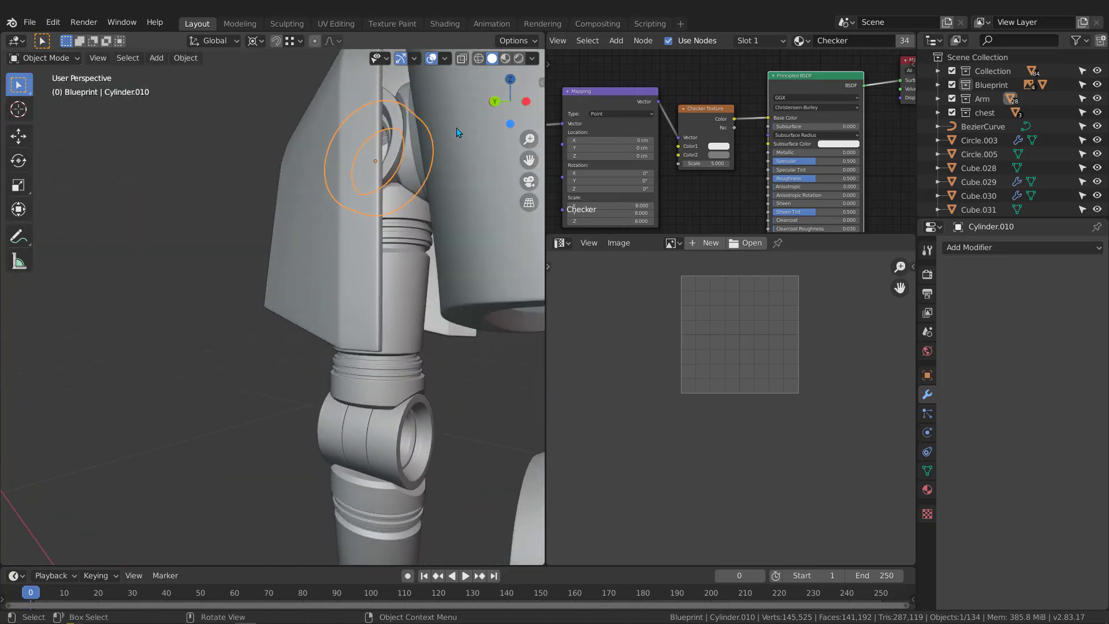
{"action": "left_click", "coordinate": [396, 149]}
{"action": "key", "text": "KP_Divide"}
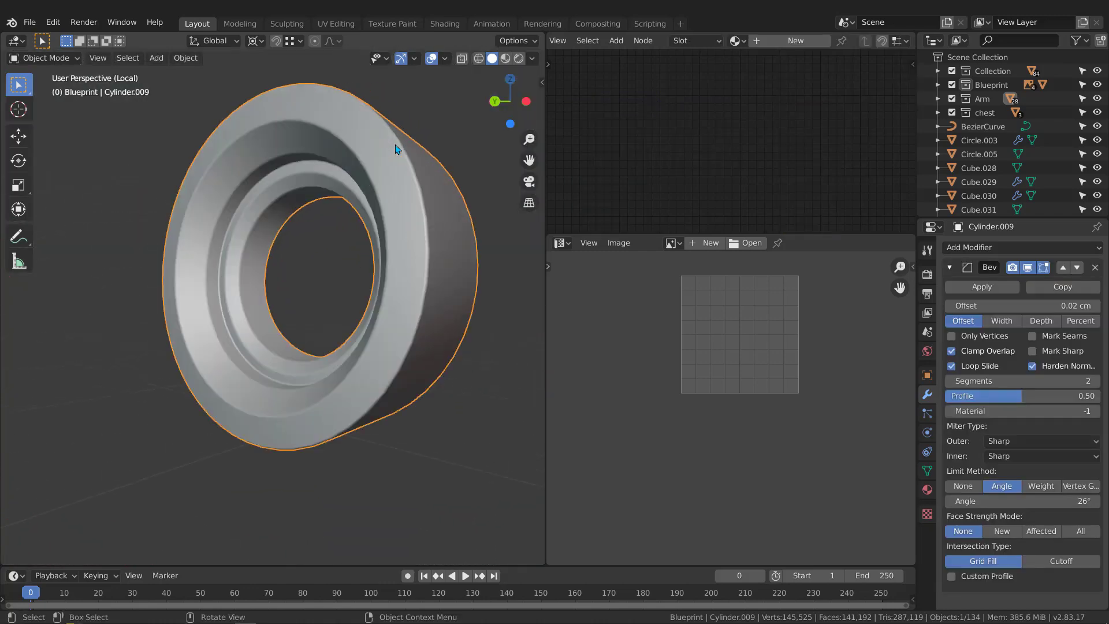
{"action": "scroll", "coordinate": [397, 202], "scroll_direction": "down", "scroll_amount": 3}
{"action": "middle_click_drag", "start_coordinate": [398, 238], "coordinate": [508, 240]}
{"action": "left_click", "coordinate": [997, 290]}
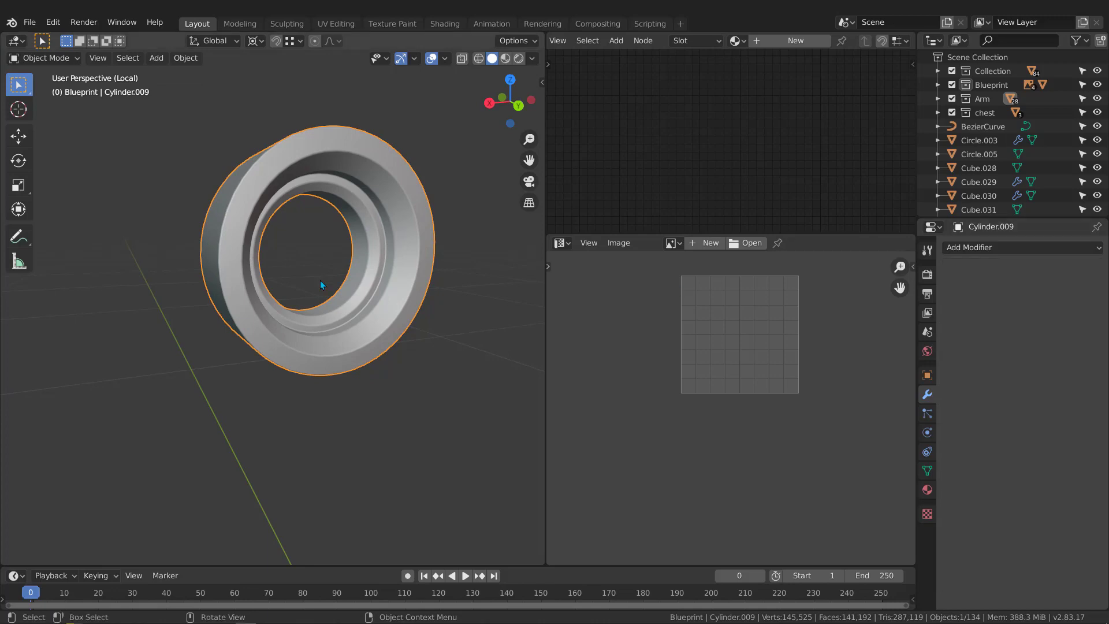
Apply the stepped ring's scale and enter Edit Mode on it
{"action": "key", "text": "ctrl+a"}
{"action": "left_click", "coordinate": [275, 279]}
{"action": "middle_click_drag", "start_coordinate": [307, 242], "coordinate": [353, 223]}
{"action": "scroll", "coordinate": [356, 222], "scroll_direction": "up", "scroll_amount": 3}
{"action": "key", "text": "Tab"}
Select the bevel loops around the stepped ring's outer rims and both edges of its inner opening and mark them as seams
{"action": "scroll", "coordinate": [357, 223], "scroll_direction": "down", "scroll_amount": 3}
{"action": "scroll", "coordinate": [329, 220], "scroll_direction": "up", "scroll_amount": 2}
{"action": "scroll", "coordinate": [266, 155], "scroll_direction": "up", "scroll_amount": 3}
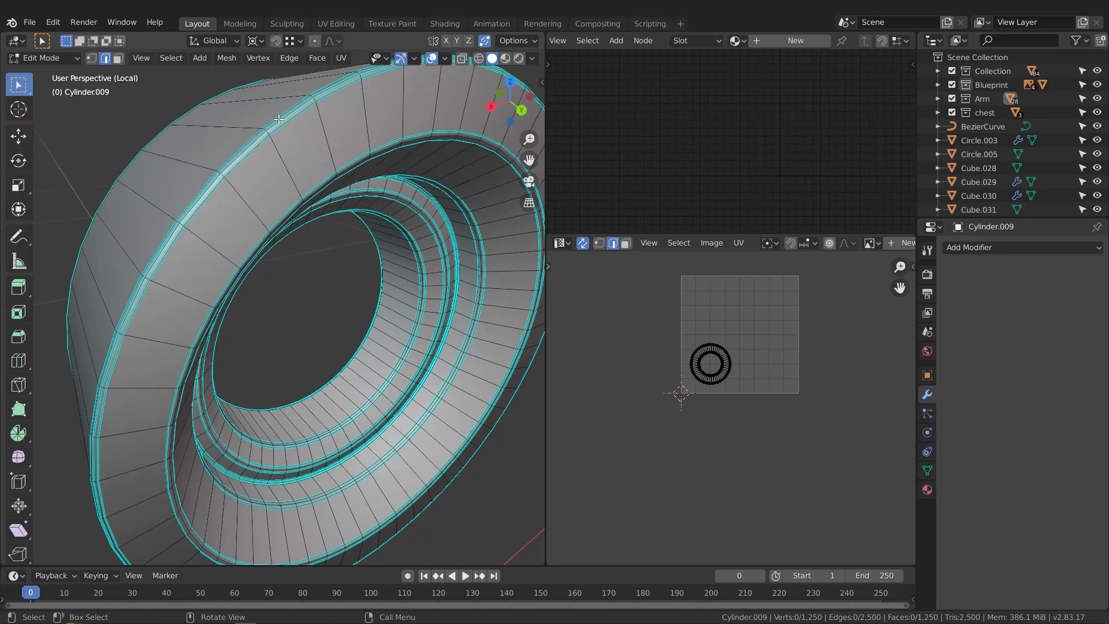
{"action": "middle_click_drag", "start_coordinate": [277, 124], "coordinate": [432, 112]}
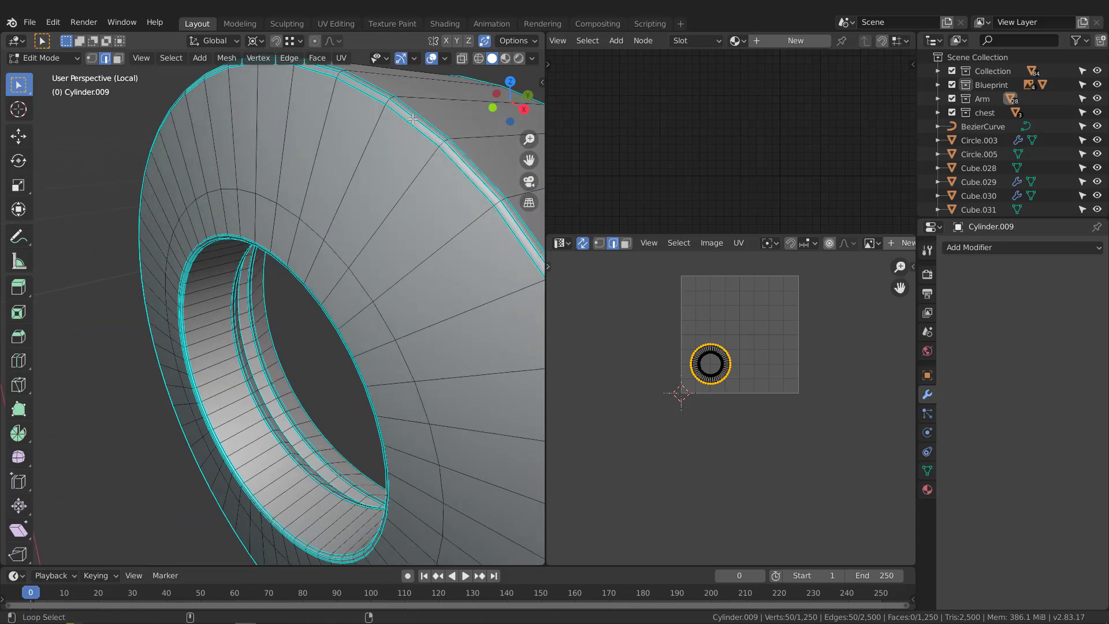
{"action": "scroll", "coordinate": [385, 130], "scroll_direction": "down", "scroll_amount": 4}
{"action": "middle_click_drag", "start_coordinate": [317, 234], "coordinate": [380, 178]}
{"action": "scroll", "coordinate": [381, 180], "scroll_direction": "up", "scroll_amount": 5}
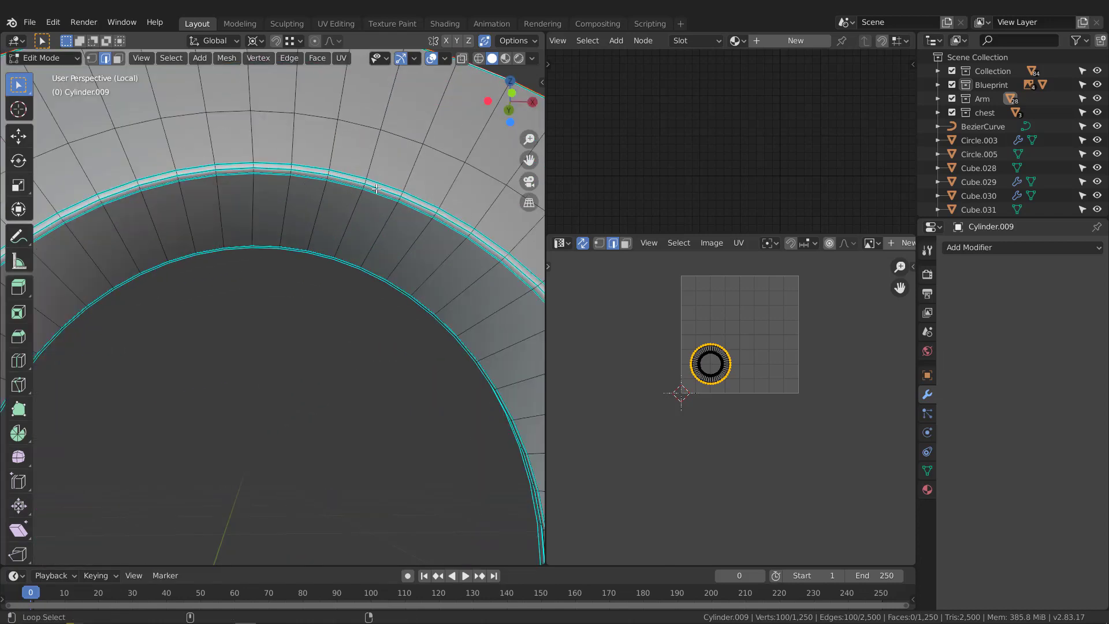
{"action": "left_click", "coordinate": [366, 188]}
{"action": "middle_click_drag", "start_coordinate": [366, 188], "coordinate": [329, 173]}
{"action": "scroll", "coordinate": [260, 226], "scroll_direction": "up", "scroll_amount": 3}
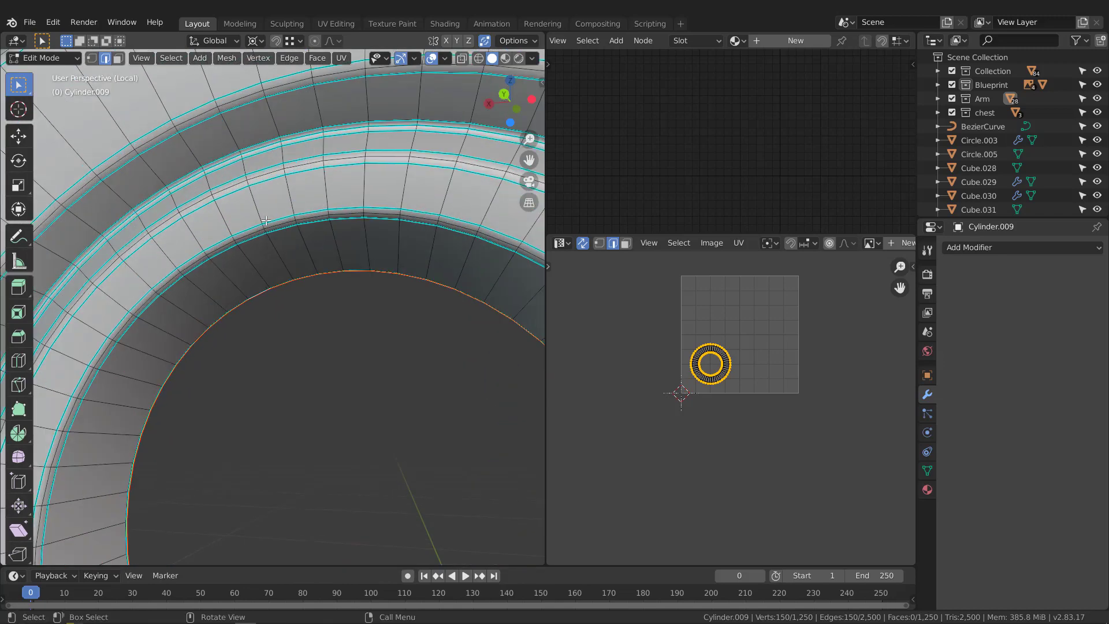
{"action": "left_click", "coordinate": [255, 231]}
{"action": "scroll", "coordinate": [285, 247], "scroll_direction": "down", "scroll_amount": 5}
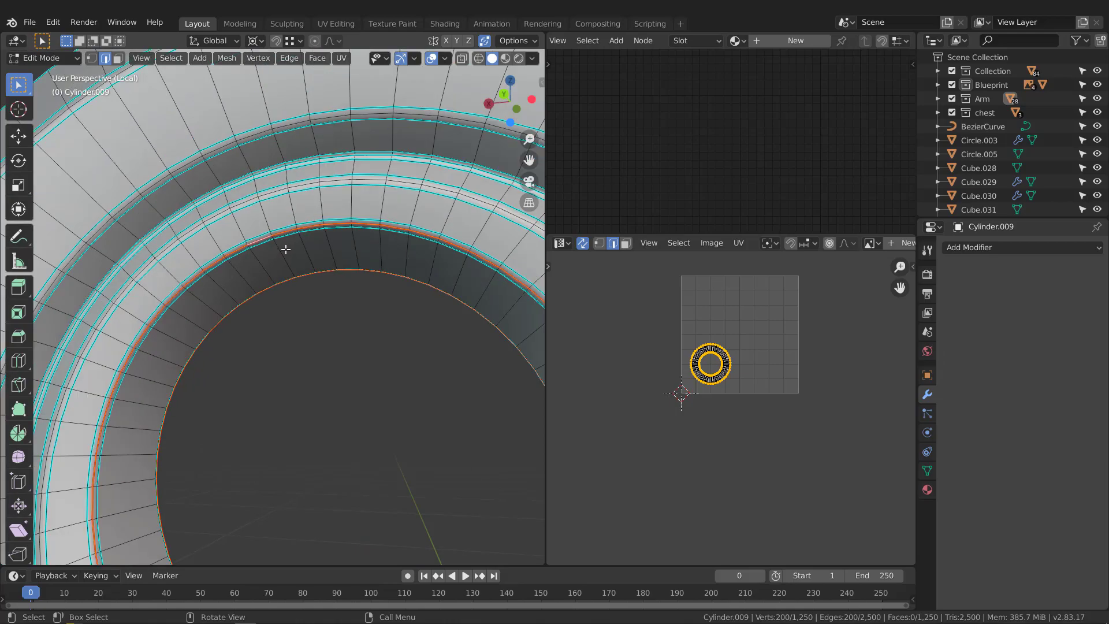
{"action": "middle_click_drag", "start_coordinate": [285, 248], "coordinate": [301, 342]}
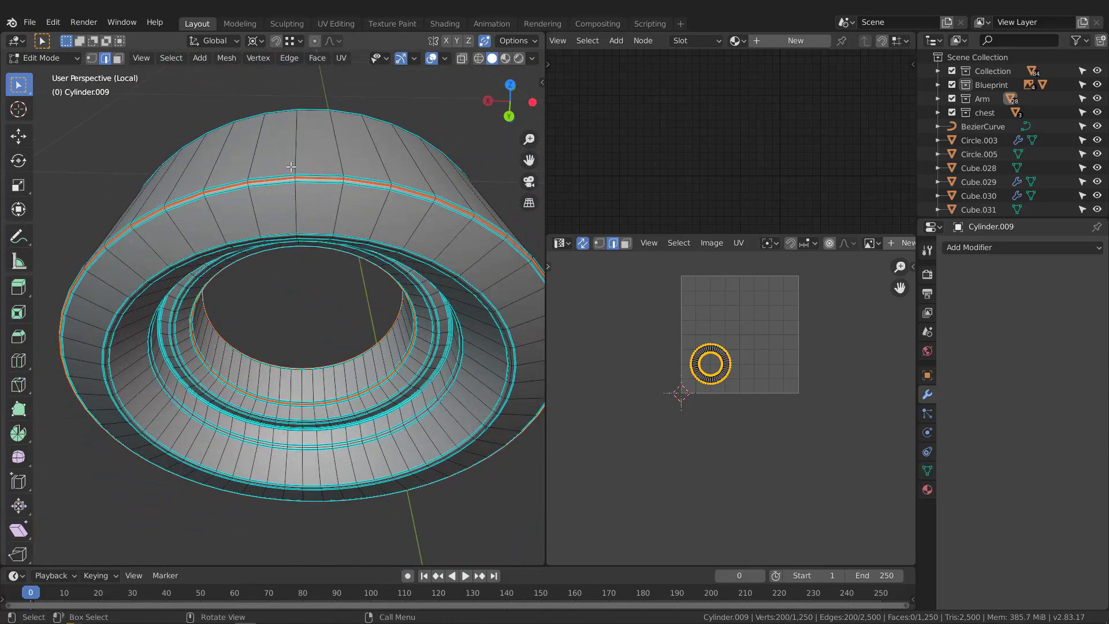
Select the edge path crossing the stepped ring's outer wall between the rim seams and mark it as a seam
{"action": "left_click", "coordinate": [293, 162]}
{"action": "scroll", "coordinate": [293, 163], "scroll_direction": "up", "scroll_amount": 5}
{"action": "middle_click_drag", "start_coordinate": [242, 156], "coordinate": [371, 283]}
{"action": "scroll", "coordinate": [427, 288], "scroll_direction": "up", "scroll_amount": 2}
{"action": "scroll", "coordinate": [399, 281], "scroll_direction": "down", "scroll_amount": 3}
{"action": "scroll", "coordinate": [389, 315], "scroll_direction": "up", "scroll_amount": 2}
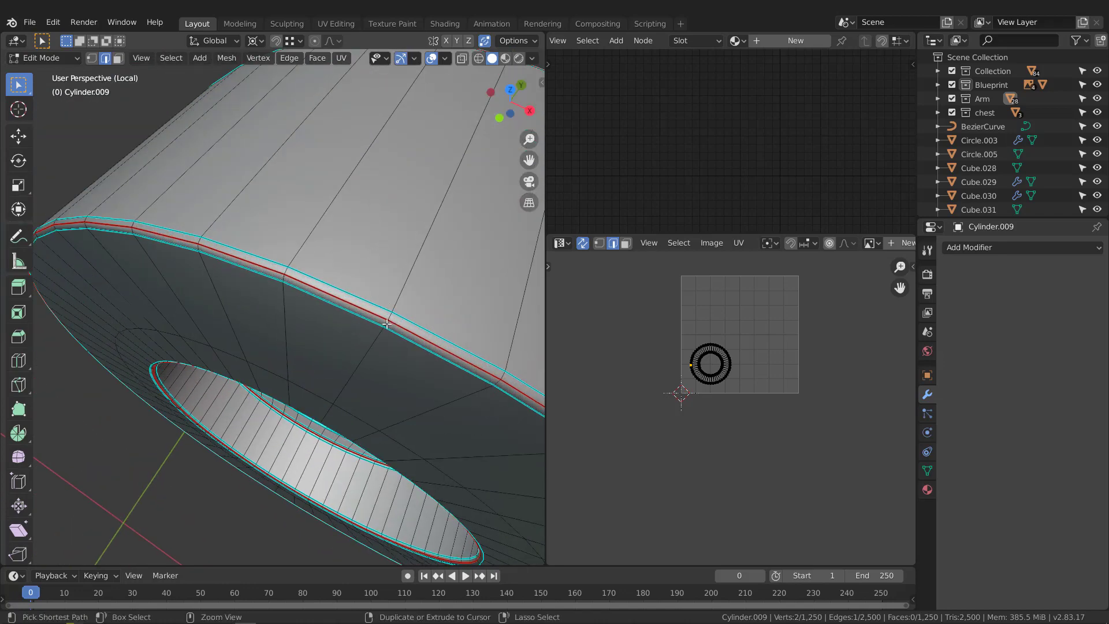
{"action": "left_click", "coordinate": [386, 324], "text": "ctrl"}
{"action": "scroll", "coordinate": [397, 299], "scroll_direction": "down", "scroll_amount": 2}
{"action": "left_click", "coordinate": [358, 295]}
Select the edge path crossing the stepped ring's inner wall between its two seam loops and mark it as a seam
{"action": "middle_click_drag", "start_coordinate": [387, 295], "coordinate": [409, 329]}
{"action": "scroll", "coordinate": [449, 221], "scroll_direction": "up", "scroll_amount": 3}
{"action": "middle_click_drag", "start_coordinate": [449, 221], "coordinate": [253, 309]}
{"action": "scroll", "coordinate": [372, 225], "scroll_direction": "up", "scroll_amount": 2}
{"action": "left_click", "coordinate": [288, 218]}
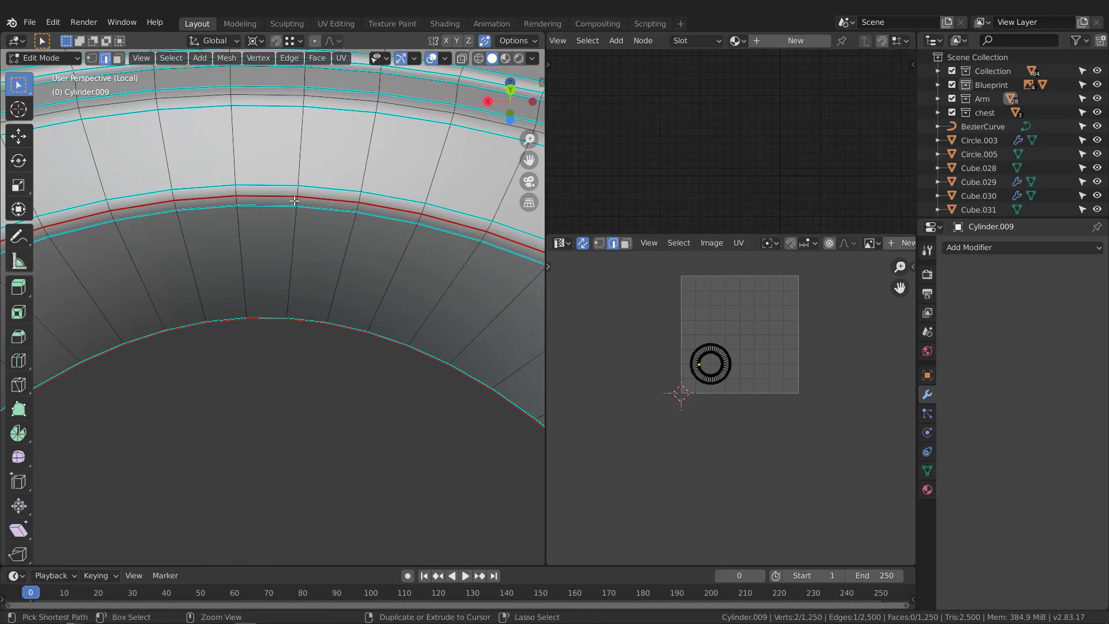
{"action": "left_click", "coordinate": [295, 200], "text": "ctrl"}
{"action": "key", "text": "ctrl+z"}
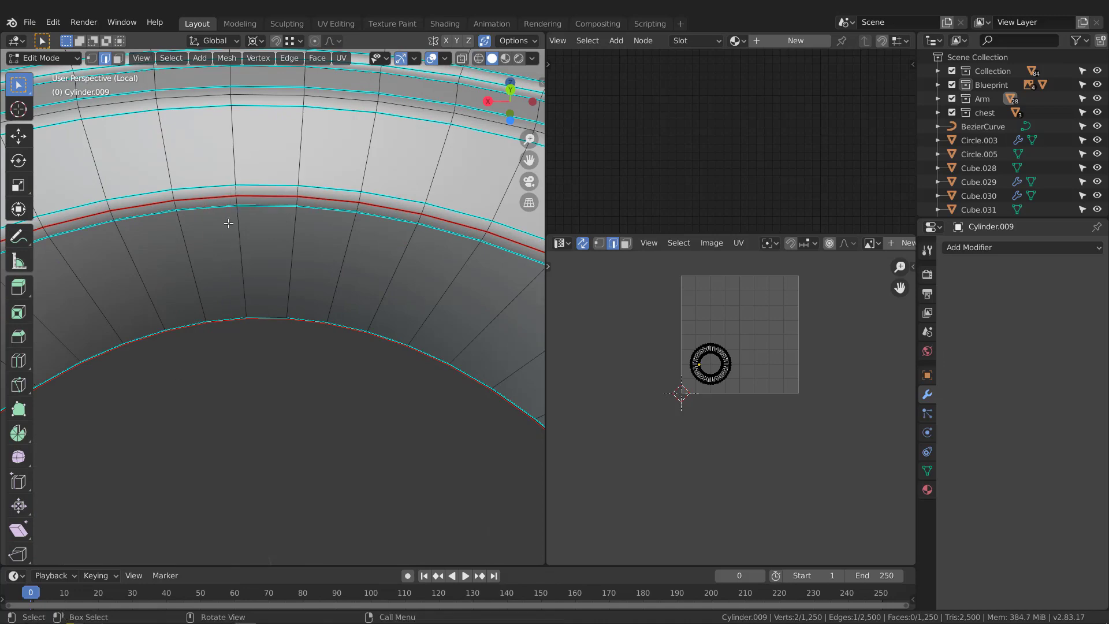
{"action": "left_click", "coordinate": [236, 201], "text": "ctrl"}
{"action": "key", "text": "q"}
{"action": "left_click", "coordinate": [238, 202]}
Select the whole stepped ring, unwrap it with the Angle Based method and inspect its UV islands
{"action": "scroll", "coordinate": [250, 252], "scroll_direction": "down", "scroll_amount": 3}
{"action": "middle_click_drag", "start_coordinate": [250, 252], "coordinate": [280, 354]}
{"action": "scroll", "coordinate": [282, 359], "scroll_direction": "down", "scroll_amount": 4}
{"action": "scroll", "coordinate": [281, 359], "scroll_direction": "down", "scroll_amount": 3}
{"action": "key", "text": "a"}
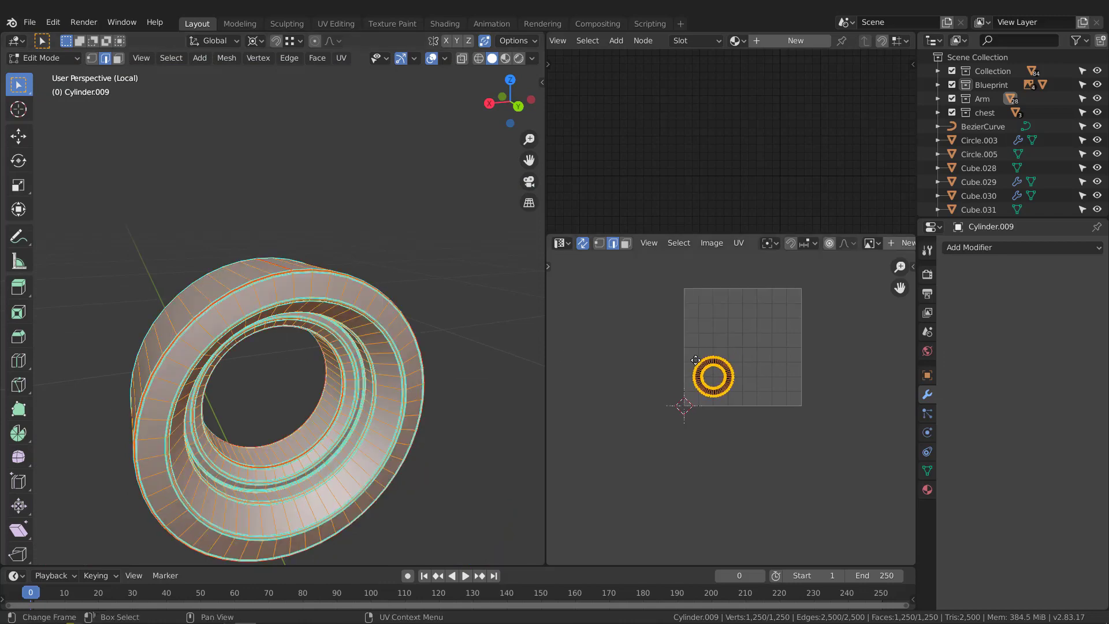
{"action": "key", "text": "u"}
{"action": "scroll", "coordinate": [745, 355], "scroll_direction": "up", "scroll_amount": 6}
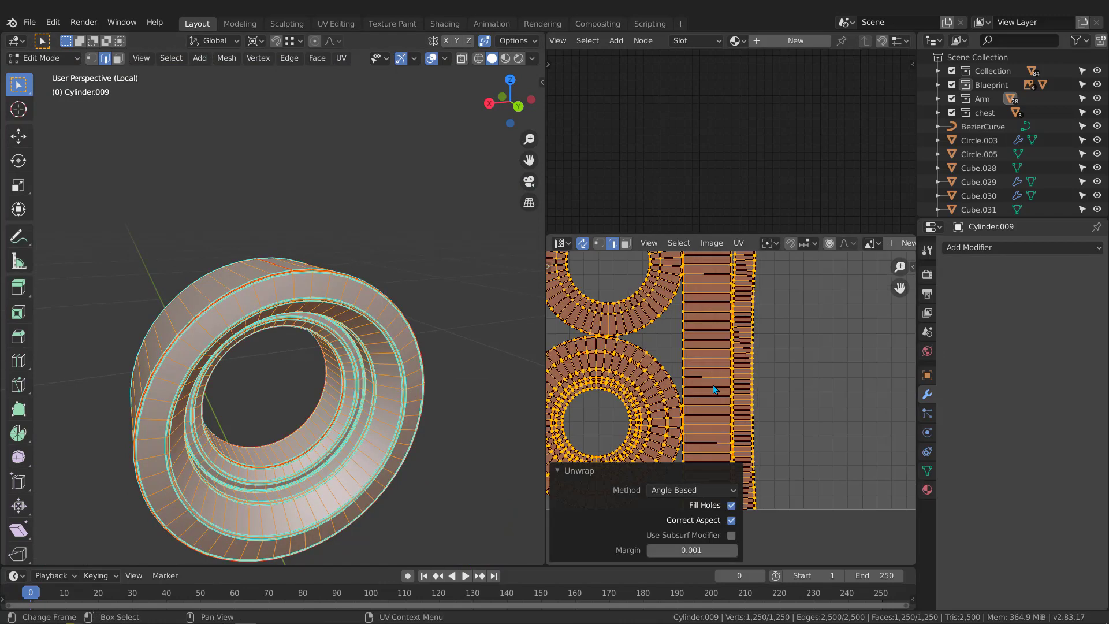
{"action": "scroll", "coordinate": [705, 376], "scroll_direction": "down", "scroll_amount": 6}
Return the stepped ring to Object Mode and leave local view to show the full robot
{"action": "key", "text": "Tab"}
{"action": "scroll", "coordinate": [354, 362], "scroll_direction": "down", "scroll_amount": 3}
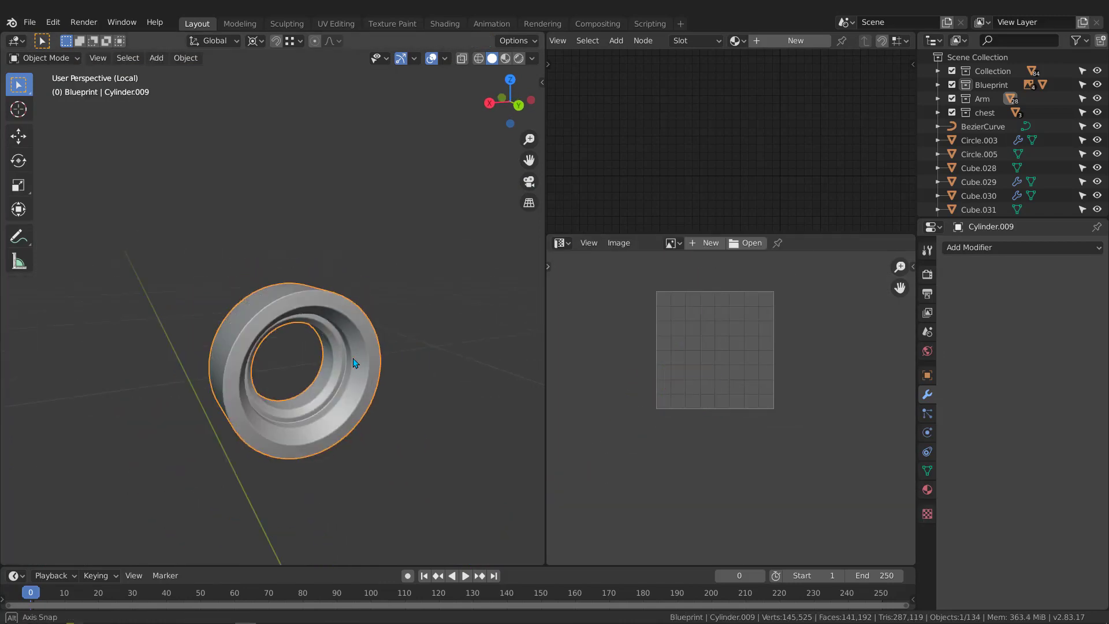
{"action": "key", "text": "KP_Divide"}
{"action": "scroll", "coordinate": [349, 363], "scroll_direction": "down", "scroll_amount": 3}
{"action": "middle_click_drag", "start_coordinate": [349, 365], "coordinate": [357, 295]}
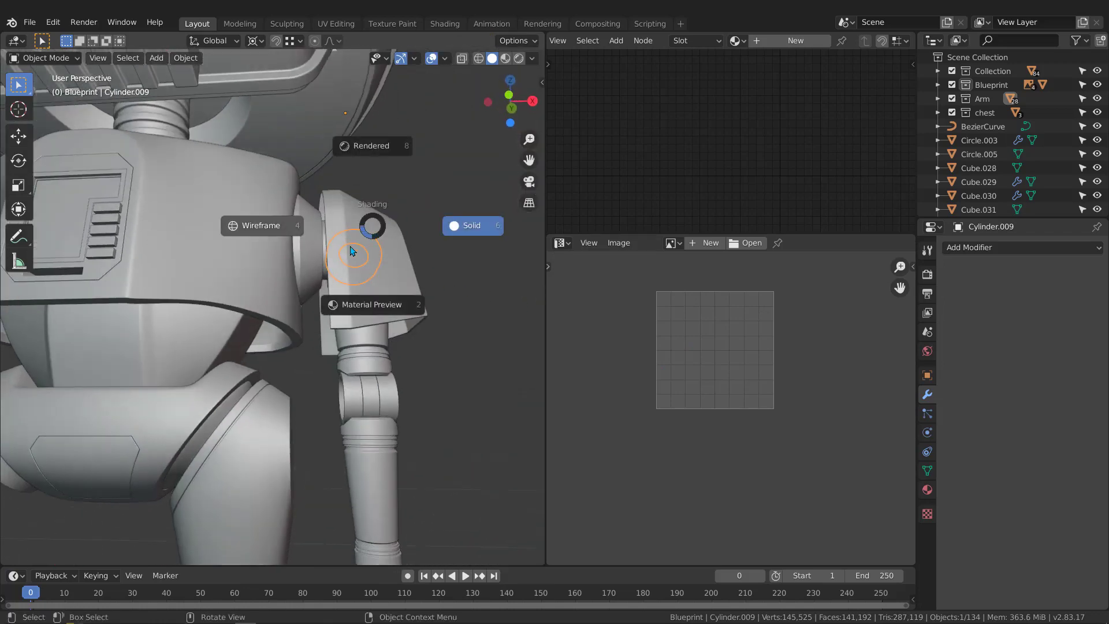
{"action": "left_click", "coordinate": [382, 222]}
{"action": "middle_click_drag", "start_coordinate": [355, 243], "coordinate": [377, 242]}
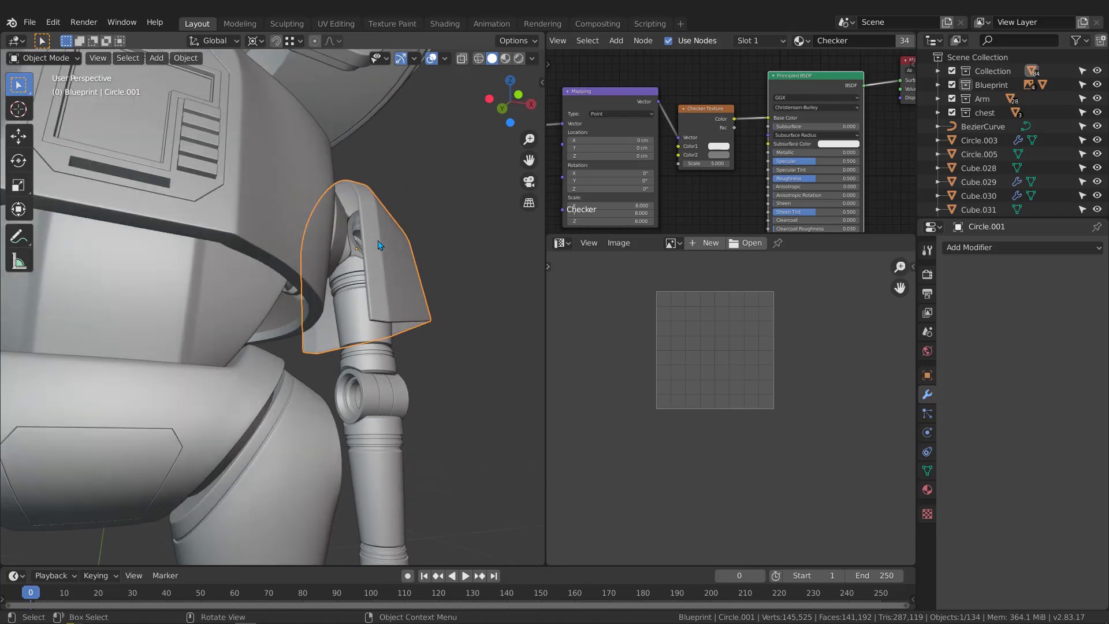
{"action": "key", "text": "ctrl+z"}
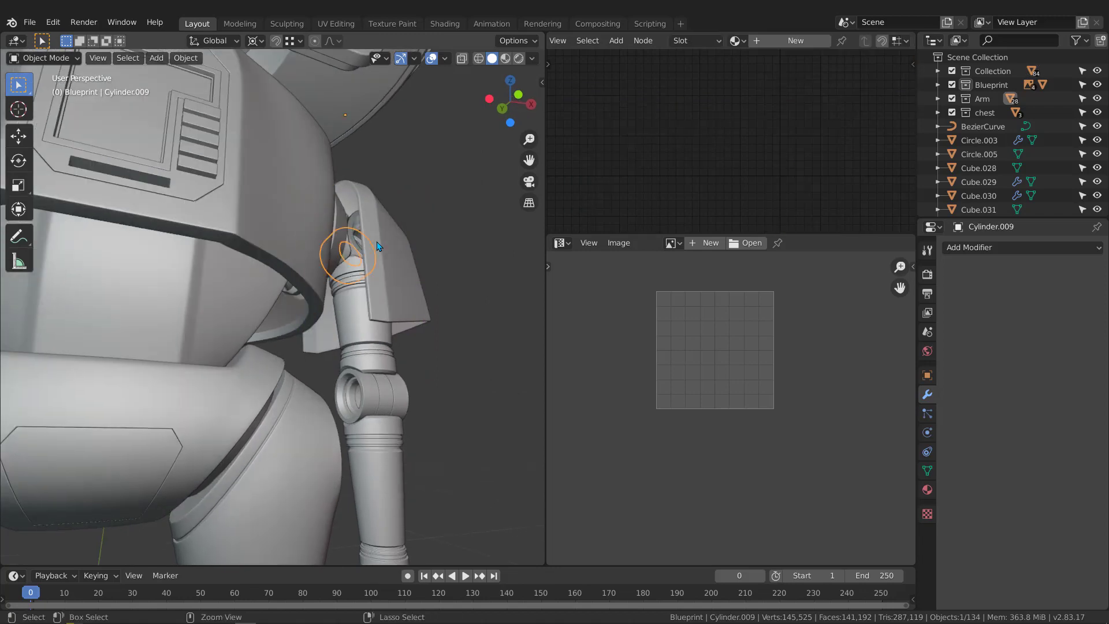
Assign the Checker material to the stepped ring and switch the viewport to Material Preview shading
{"action": "left_click", "coordinate": [742, 40]}
{"action": "left_click", "coordinate": [768, 64]}
{"action": "left_click", "coordinate": [350, 336]}
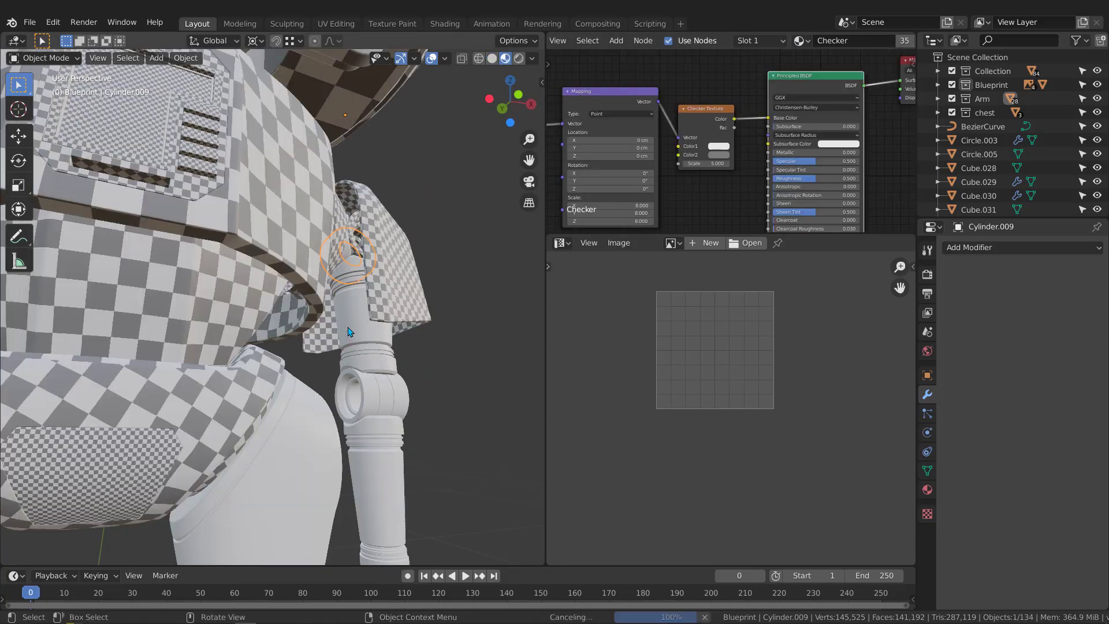
Select the untextured cylinder joining the torso to the shoulder armour and assign it the Checker material
{"action": "scroll", "coordinate": [352, 312], "scroll_direction": "up", "scroll_amount": 3}
{"action": "mouse_move", "coordinate": [354, 265]}
{"action": "middle_mouse_down"}
{"action": "mouse_move", "coordinate": [352, 319]}
{"action": "mouse_move", "coordinate": [367, 342]}
{"action": "middle_mouse_up"}
{"action": "scroll", "coordinate": [352, 319], "scroll_direction": "up", "scroll_amount": 3}
{"action": "scroll", "coordinate": [365, 264], "scroll_direction": "up", "scroll_amount": 4}
{"action": "middle_click_drag", "start_coordinate": [366, 263], "coordinate": [335, 237]}
{"action": "scroll", "coordinate": [359, 230], "scroll_direction": "down", "scroll_amount": 6}
{"action": "scroll", "coordinate": [331, 229], "scroll_direction": "up", "scroll_amount": 2}
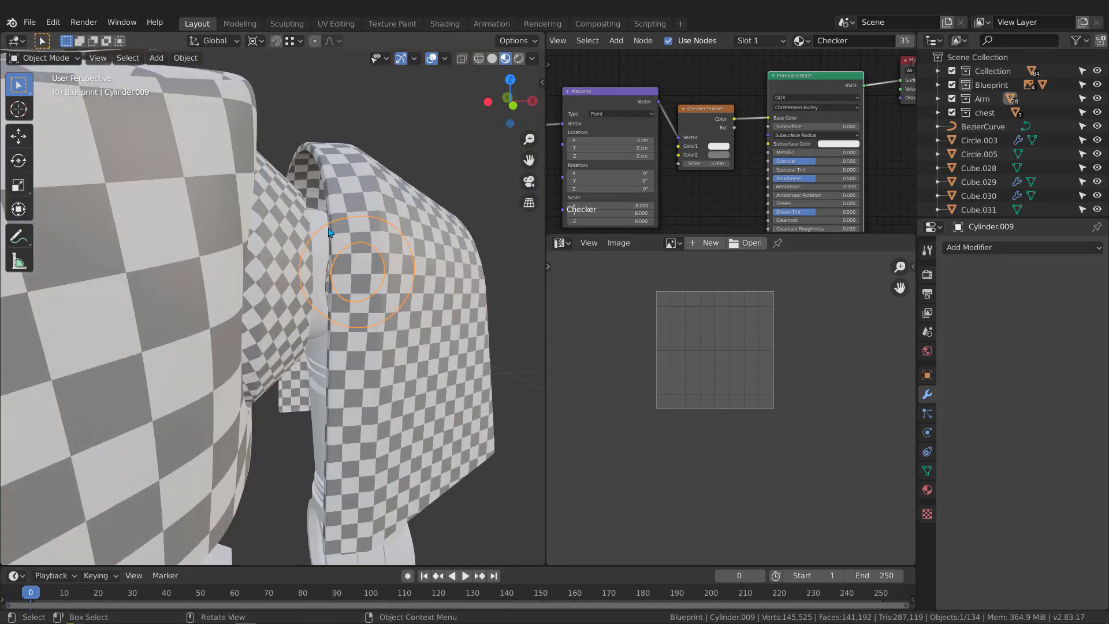
{"action": "left_click", "coordinate": [324, 224]}
{"action": "scroll", "coordinate": [318, 222], "scroll_direction": "up", "scroll_amount": 4}
{"action": "left_click", "coordinate": [736, 41]}
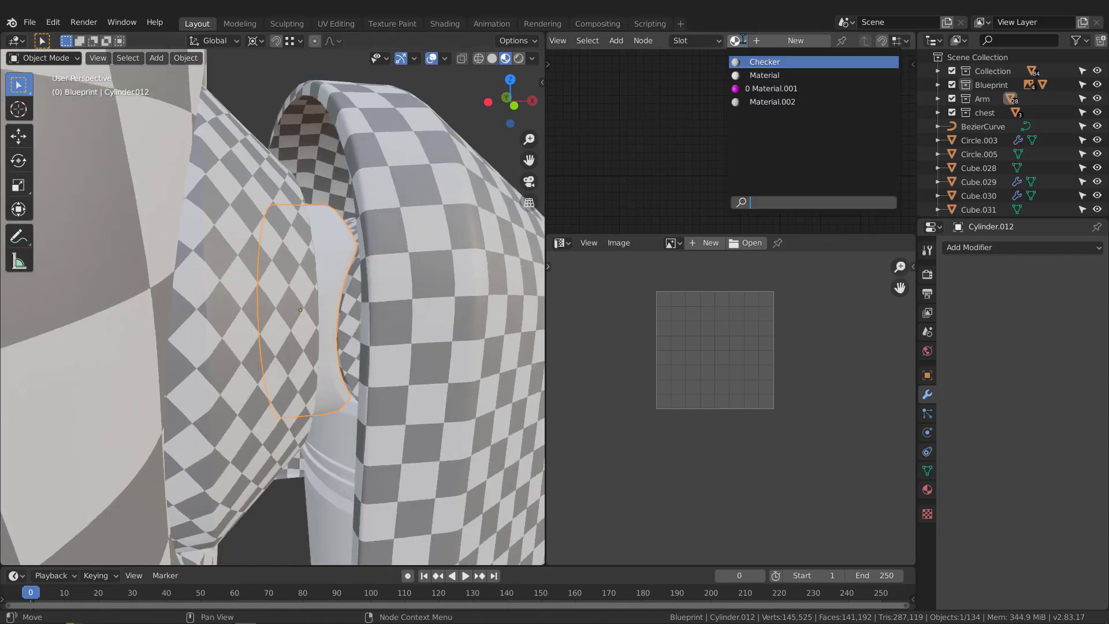
{"action": "left_click", "coordinate": [758, 62]}
Select the inset panel on the robot's chest and assign it the Checker material
{"action": "middle_click_drag", "start_coordinate": [347, 260], "coordinate": [281, 245]}
{"action": "scroll", "coordinate": [324, 278], "scroll_direction": "up", "scroll_amount": 10}
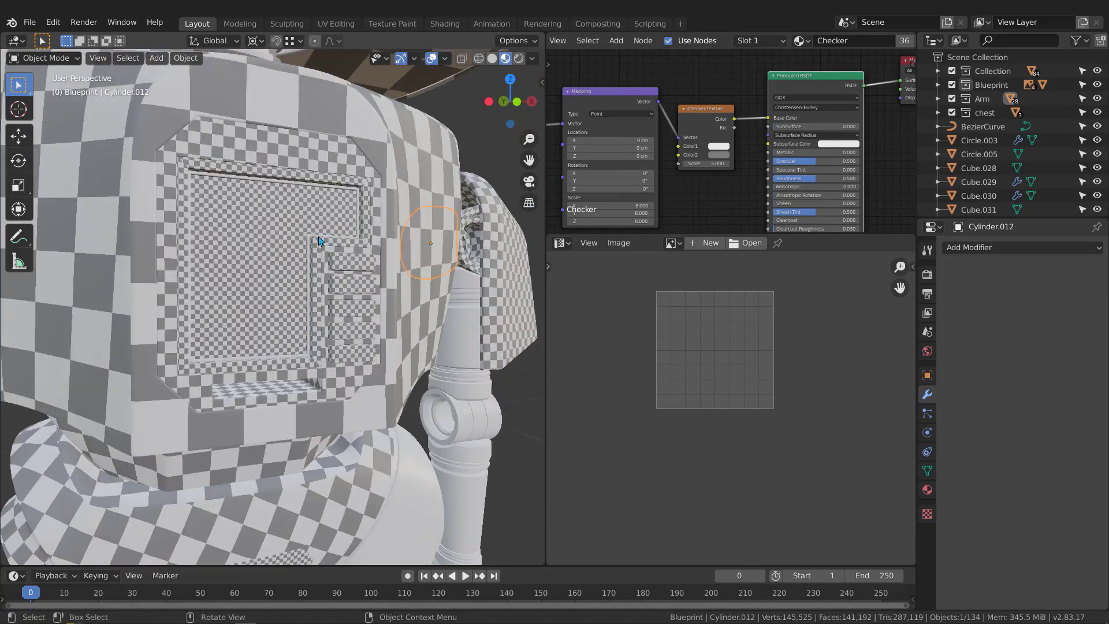
{"action": "left_click", "coordinate": [329, 235]}
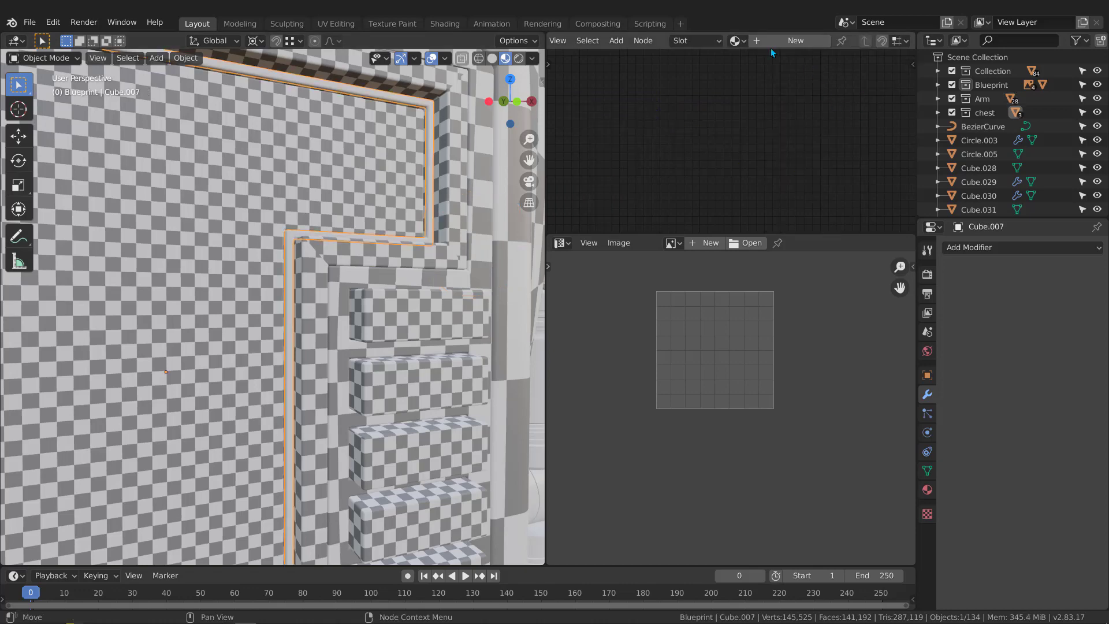
{"action": "left_click", "coordinate": [736, 41]}
{"action": "left_click", "coordinate": [762, 64]}
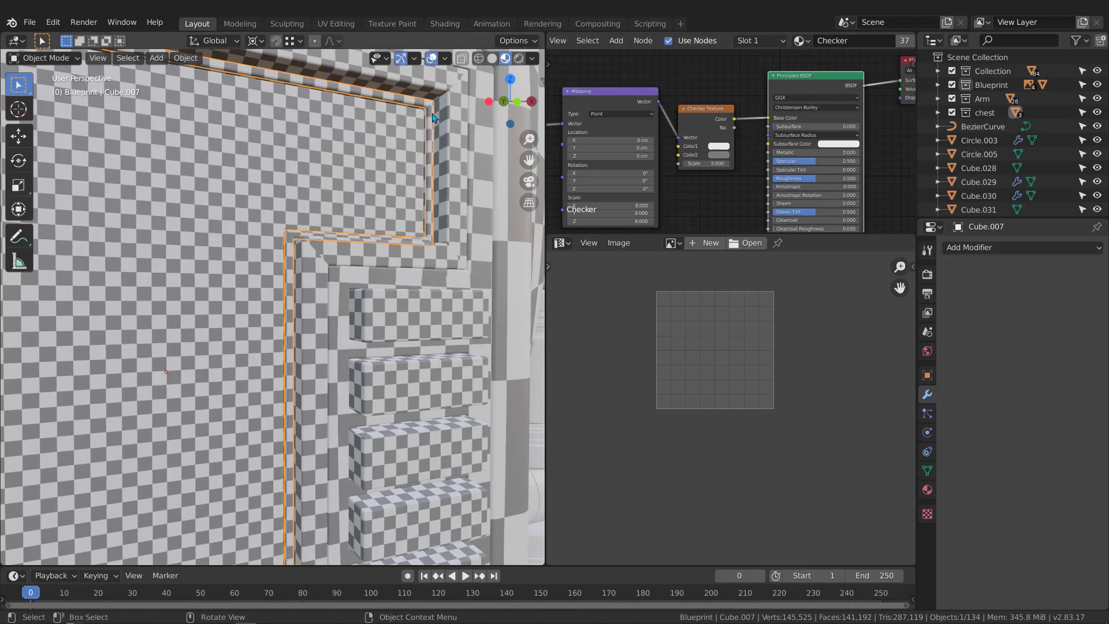
{"action": "scroll", "coordinate": [432, 114], "scroll_direction": "up", "scroll_amount": 3}
{"action": "scroll", "coordinate": [433, 115], "scroll_direction": "down", "scroll_amount": 14}
{"action": "middle_click_drag", "start_coordinate": [433, 230], "coordinate": [387, 247]}
{"action": "scroll", "coordinate": [338, 251], "scroll_direction": "down", "scroll_amount": 5}
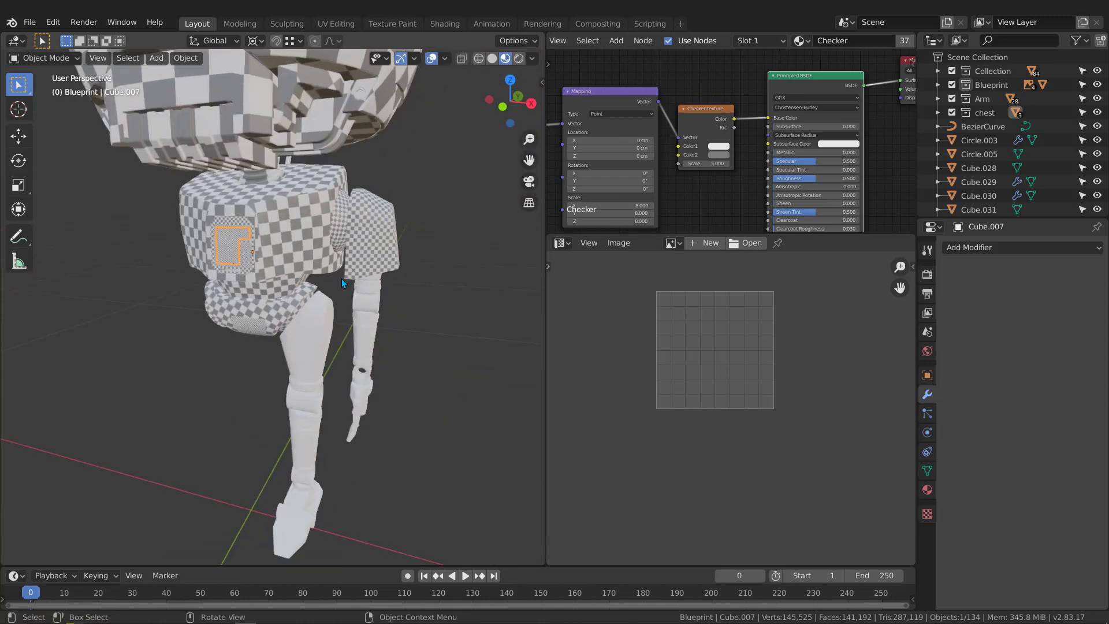